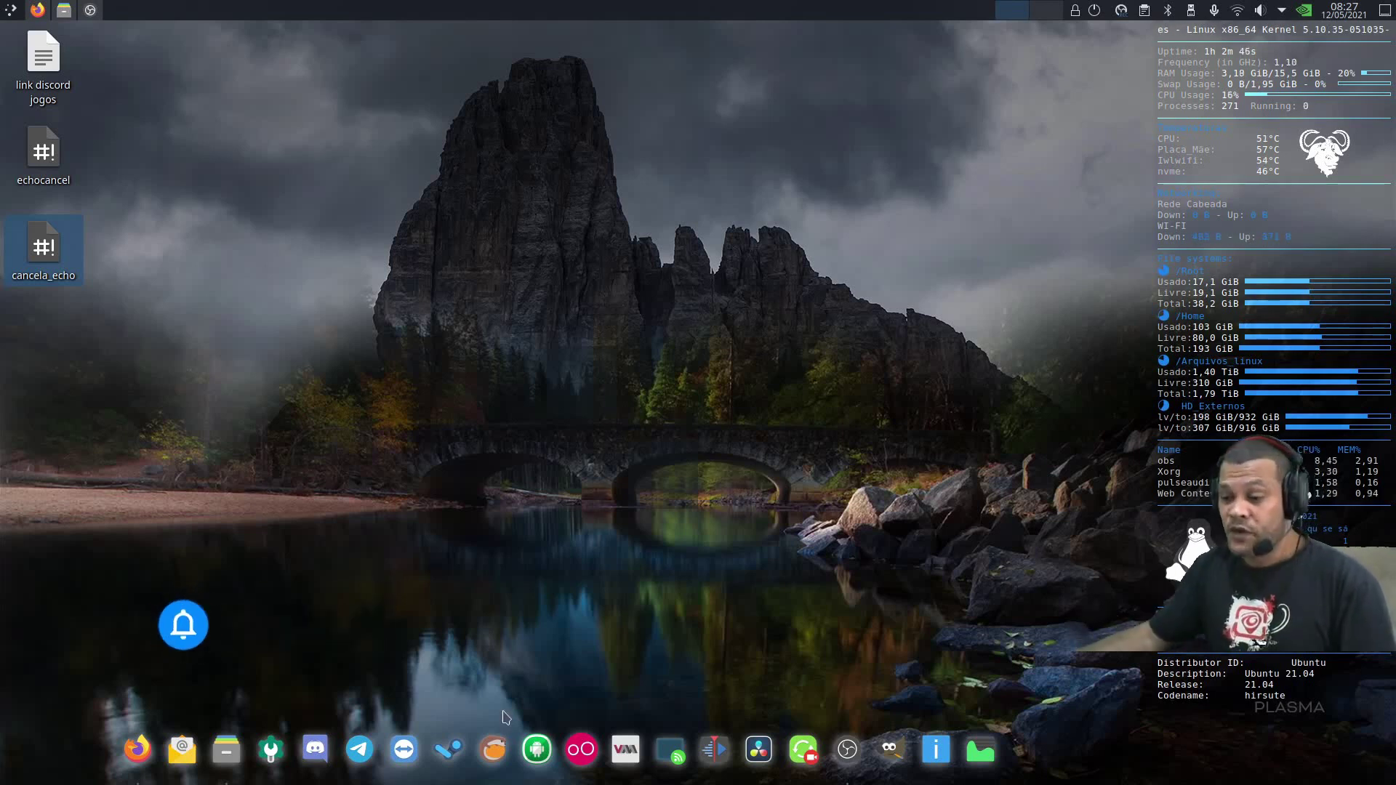
Open Lutris, move its window clear of the screen edge, and select Wolcen Lords of Mayhem among the Wine games.
{"action": "left_click", "coordinate": [493, 749]}
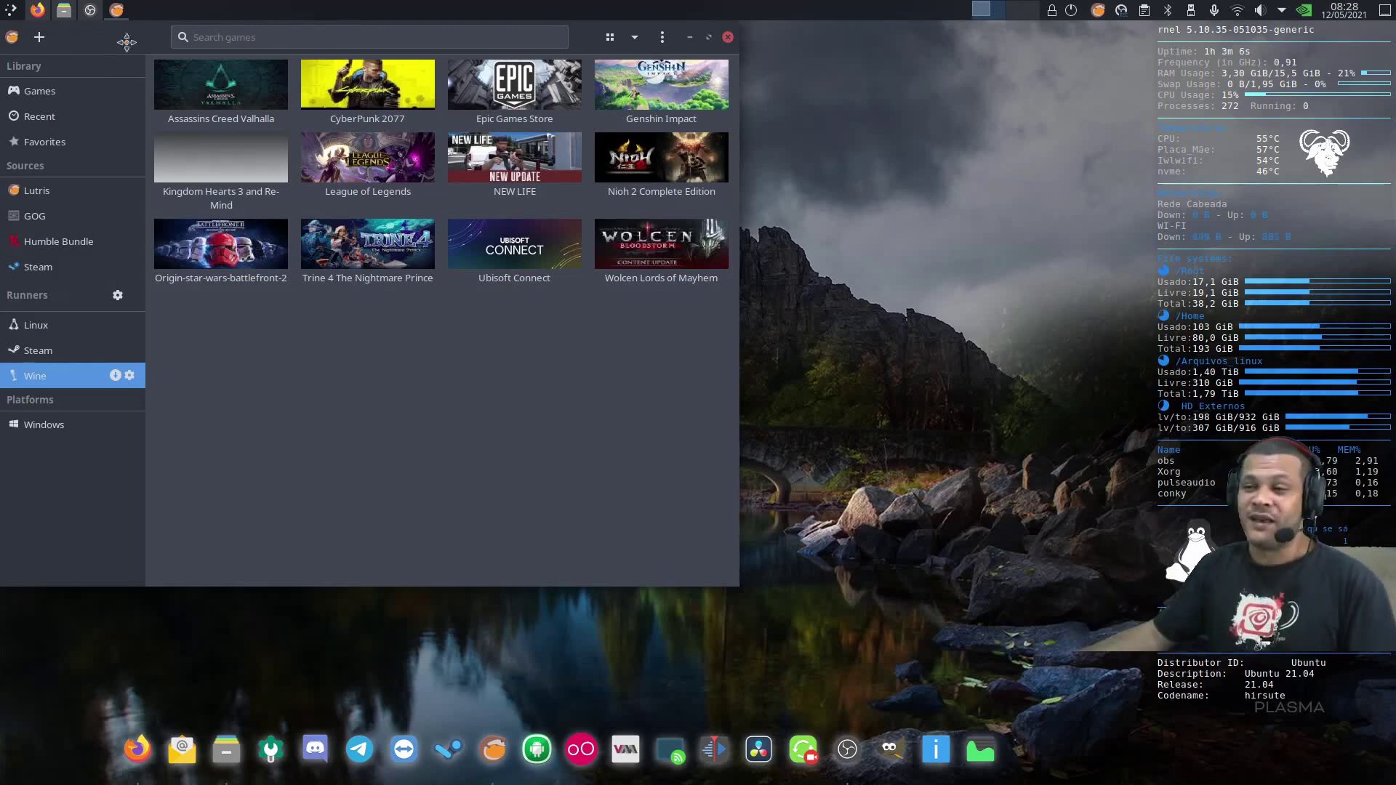
{"action": "left_click_drag", "start_coordinate": [116, 40], "coordinate": [354, 66]}
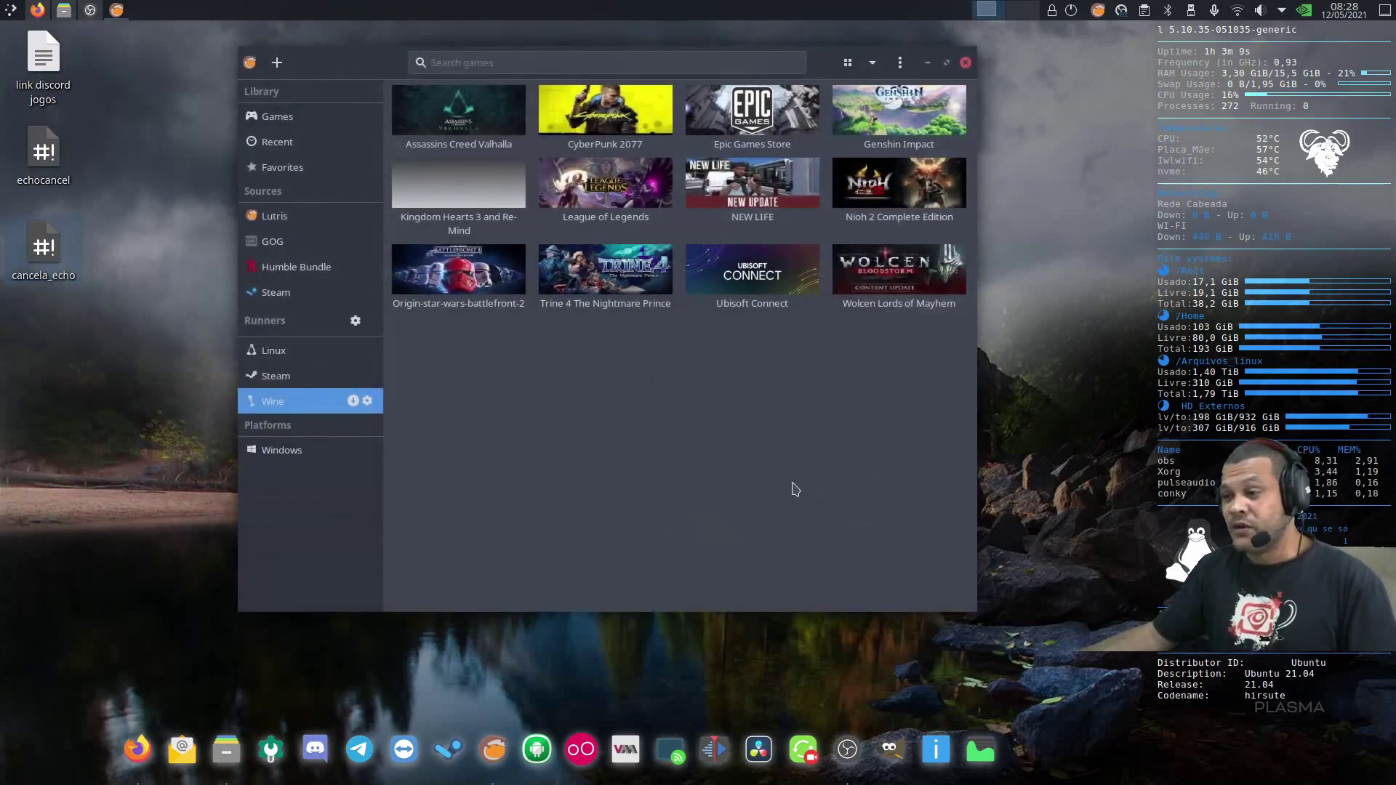
{"action": "left_click", "coordinate": [767, 106]}
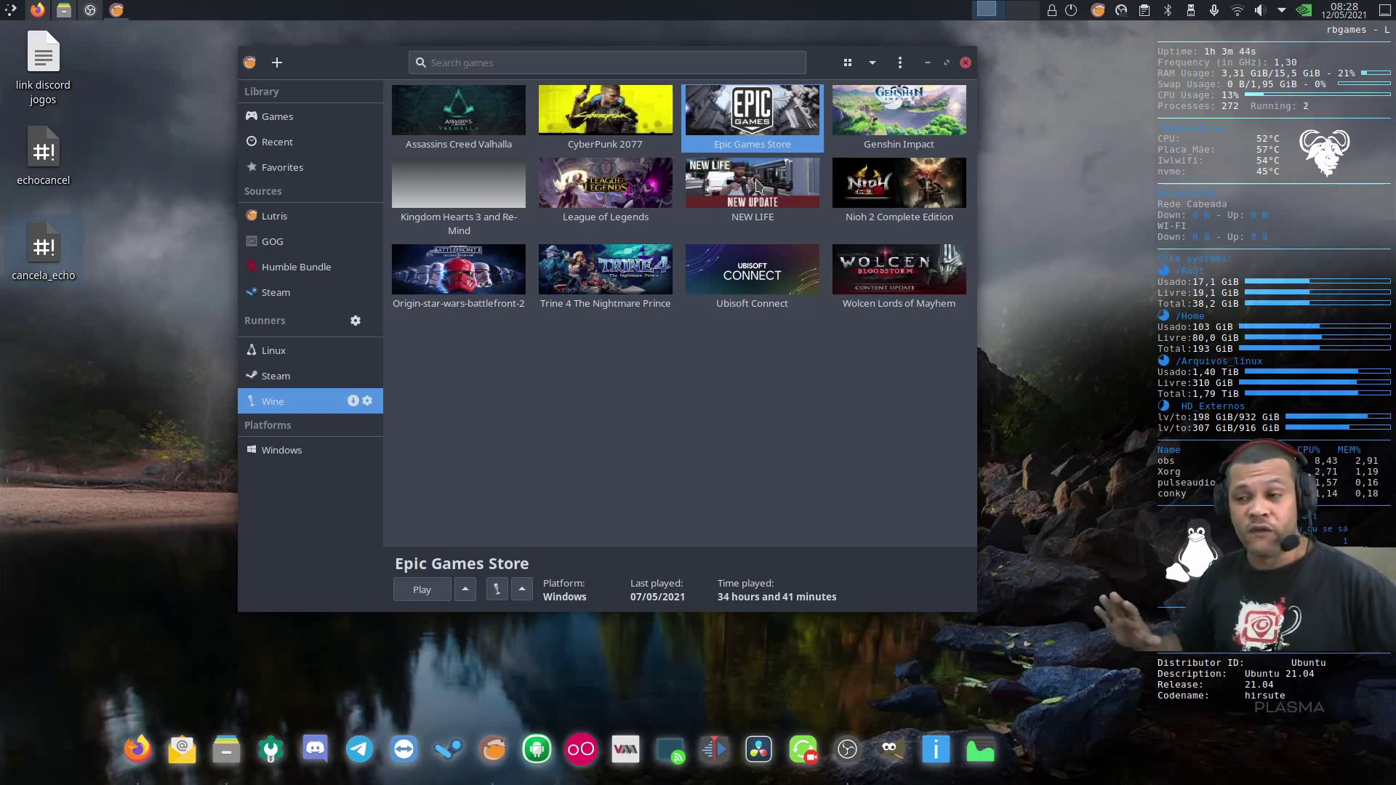
{"action": "key", "text": "End"}
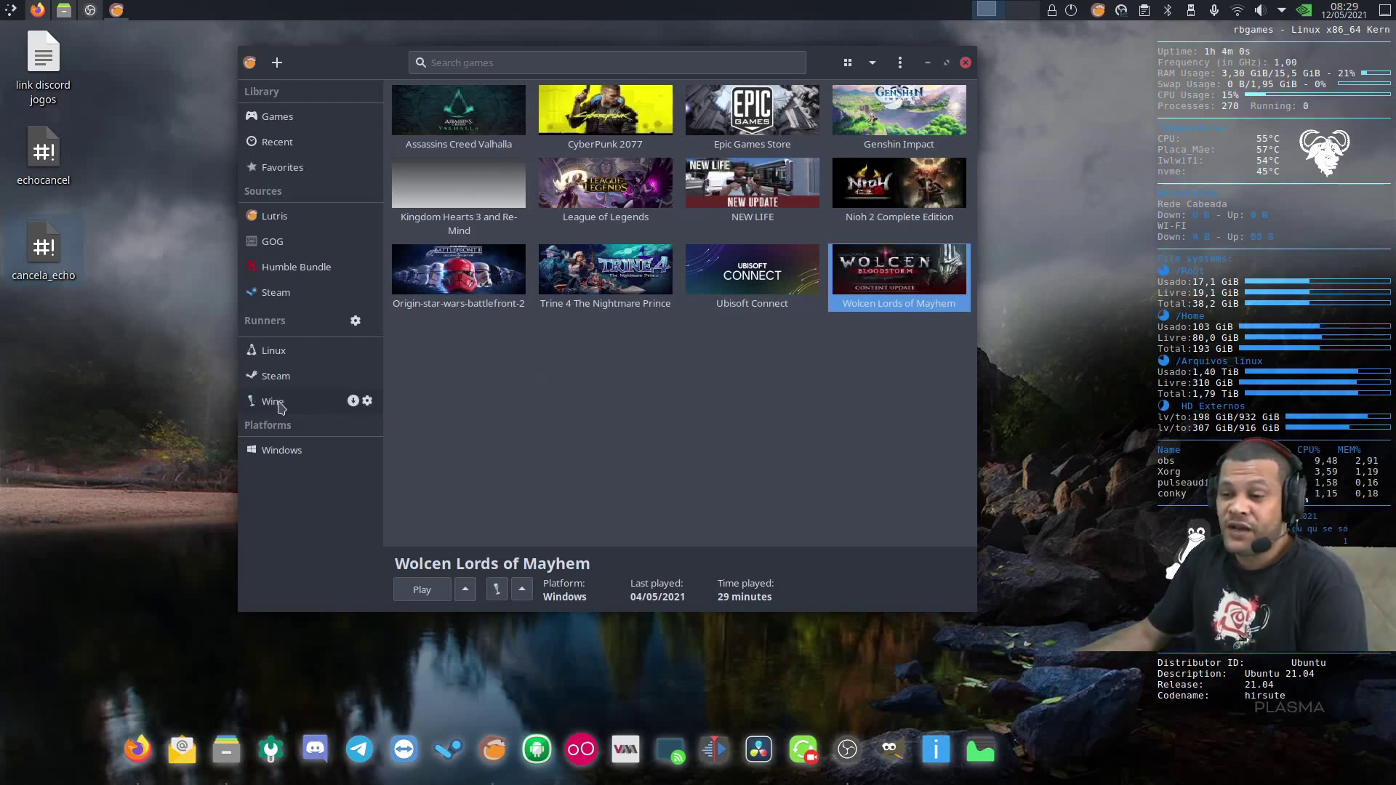
Open the Wine runner's configuration, enlarge its window, and place it beside the game library.
{"action": "left_click", "coordinate": [366, 401]}
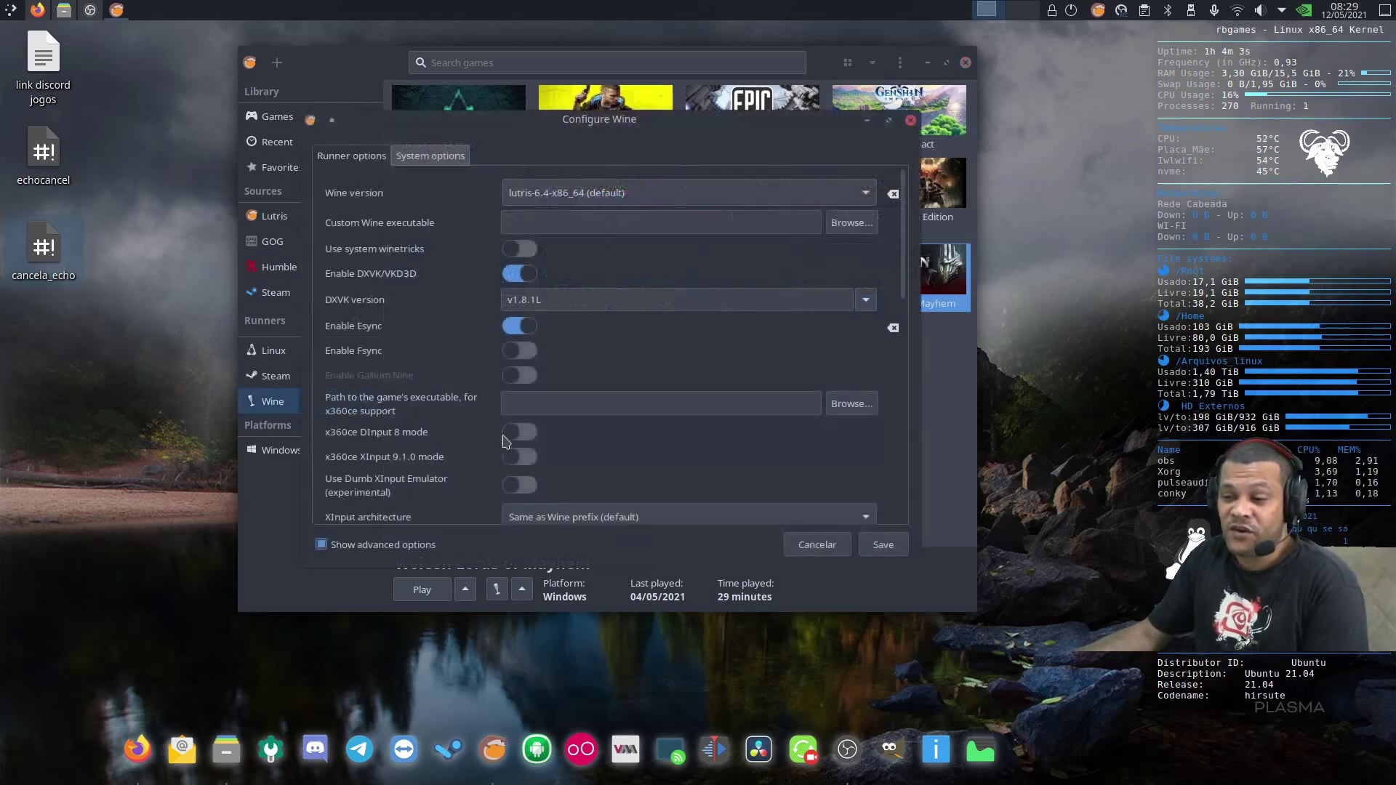
{"action": "left_click_drag", "start_coordinate": [711, 122], "coordinate": [720, 60]}
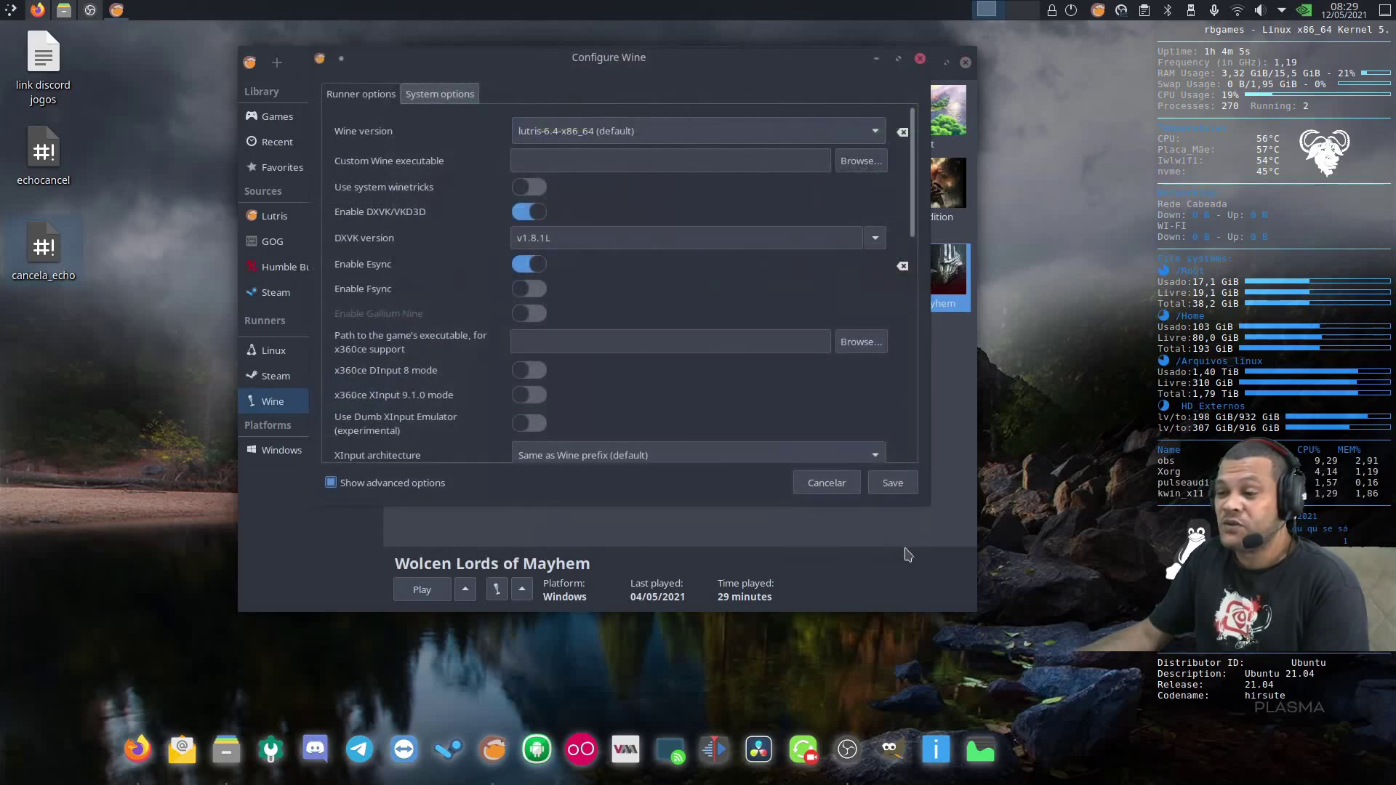
{"action": "left_click_drag", "start_coordinate": [931, 507], "coordinate": [1069, 708]}
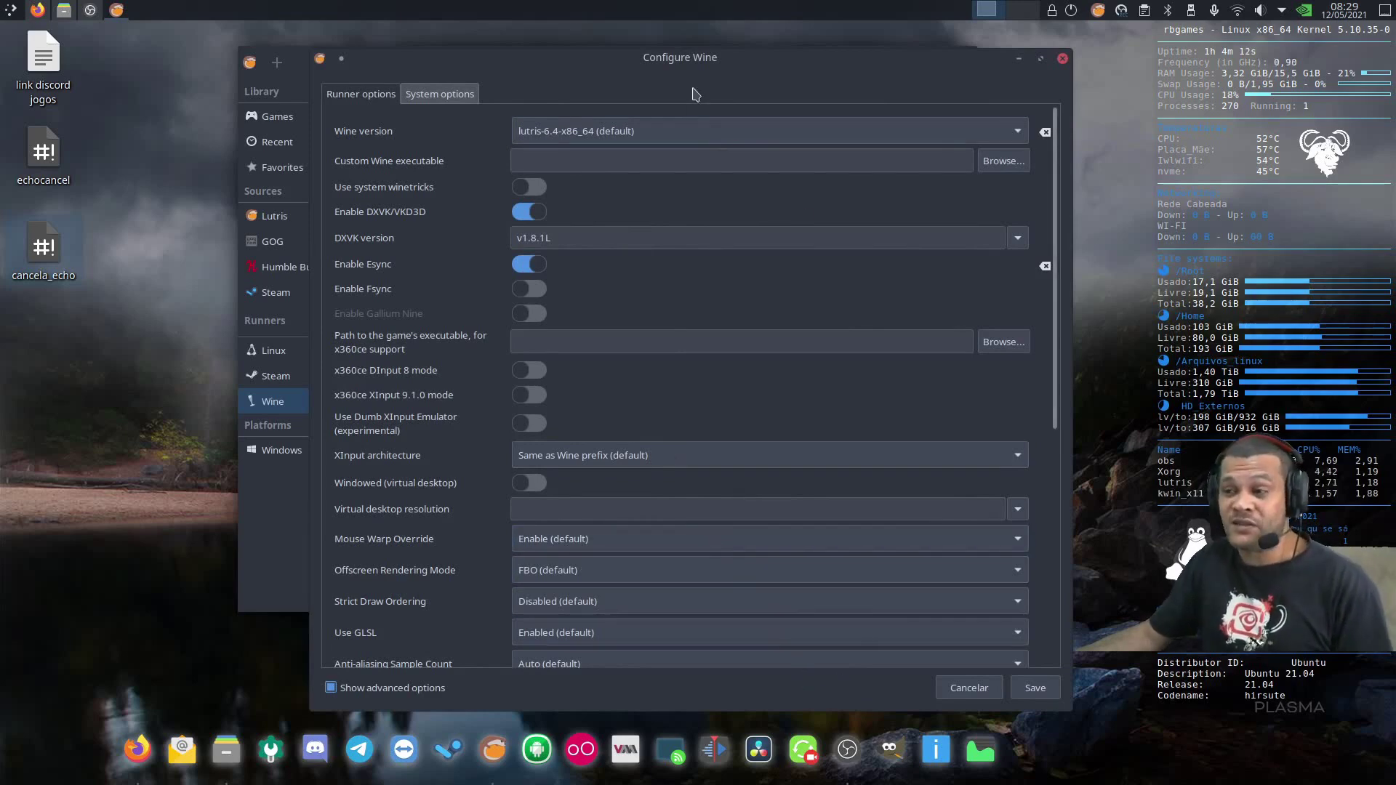
{"action": "left_click_drag", "start_coordinate": [693, 93], "coordinate": [578, 86]}
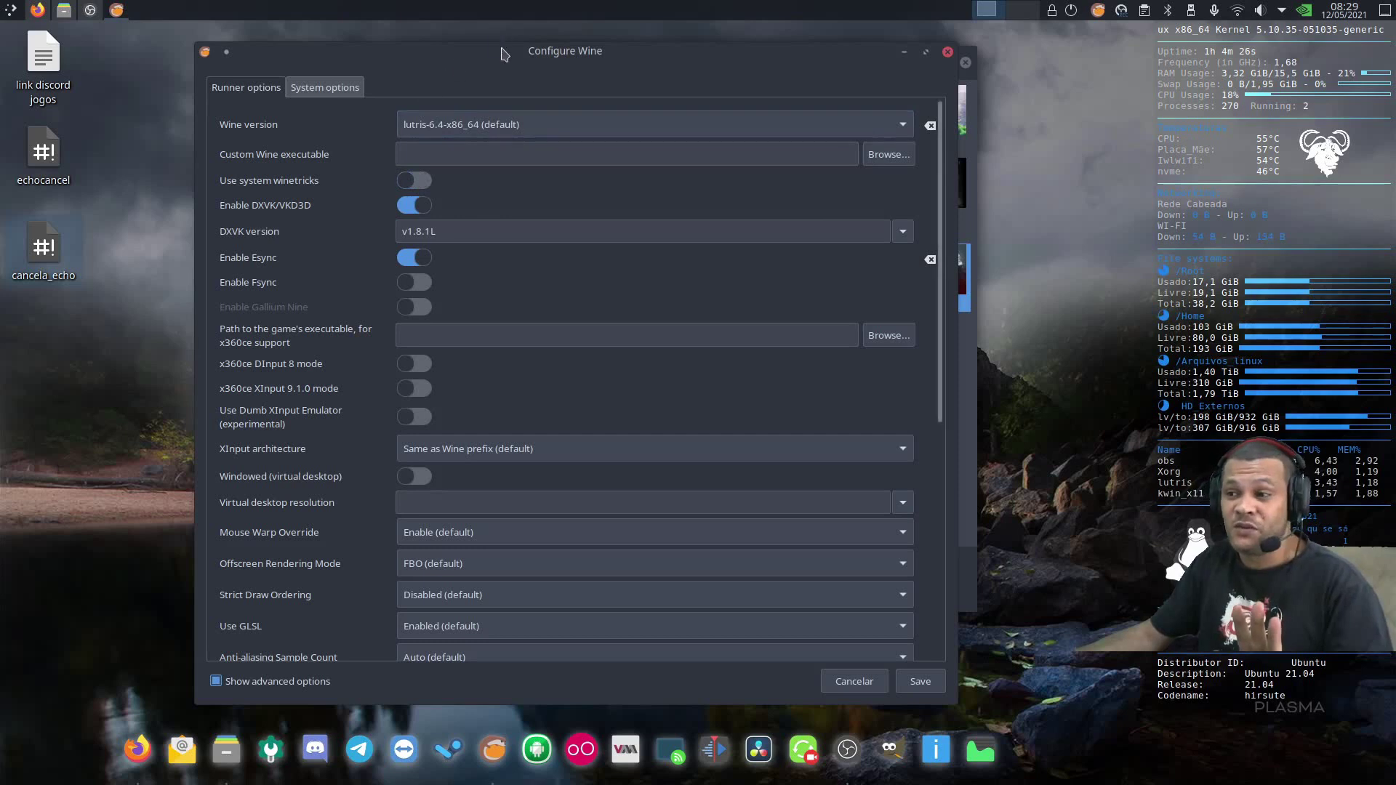
{"action": "left_click_drag", "start_coordinate": [499, 56], "coordinate": [706, 56]}
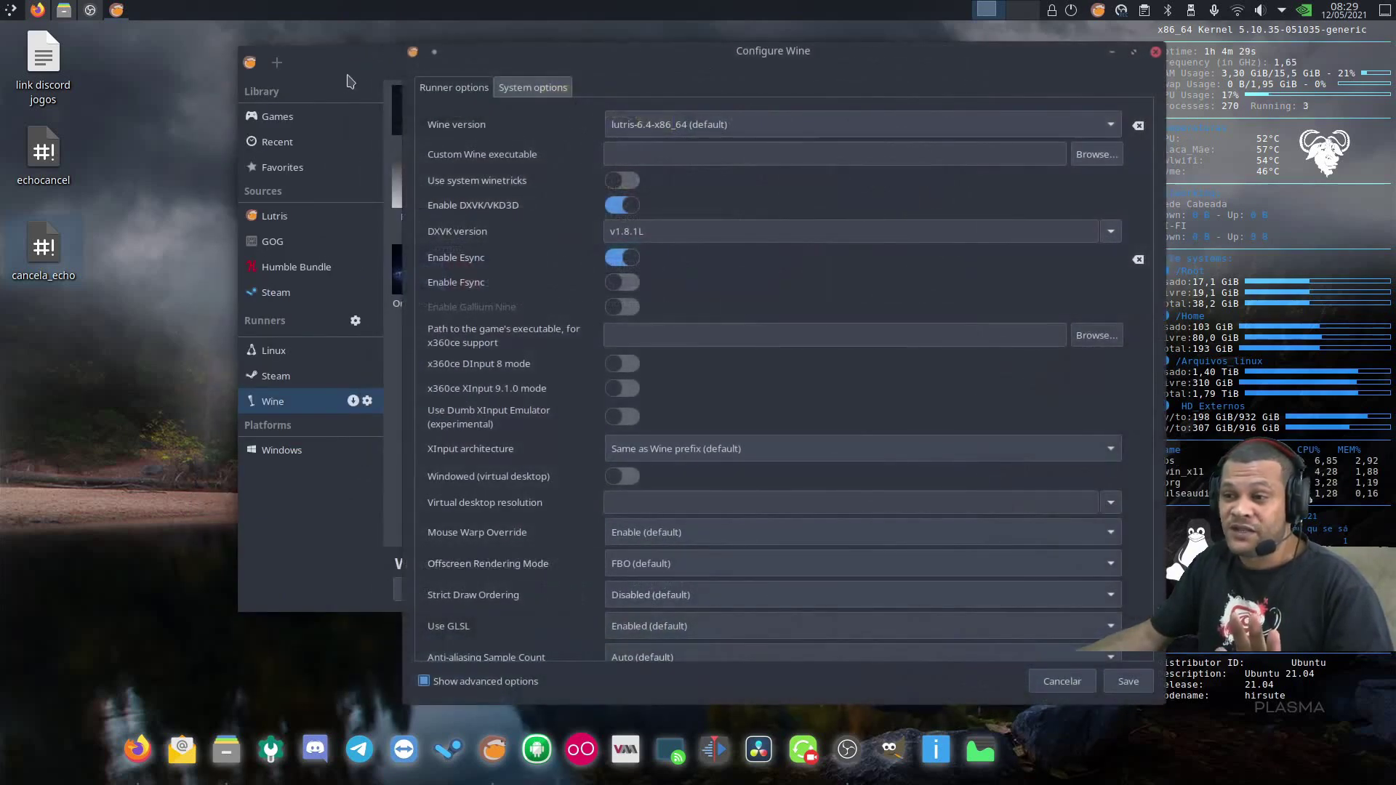
{"action": "left_click_drag", "start_coordinate": [341, 74], "coordinate": [178, 64]}
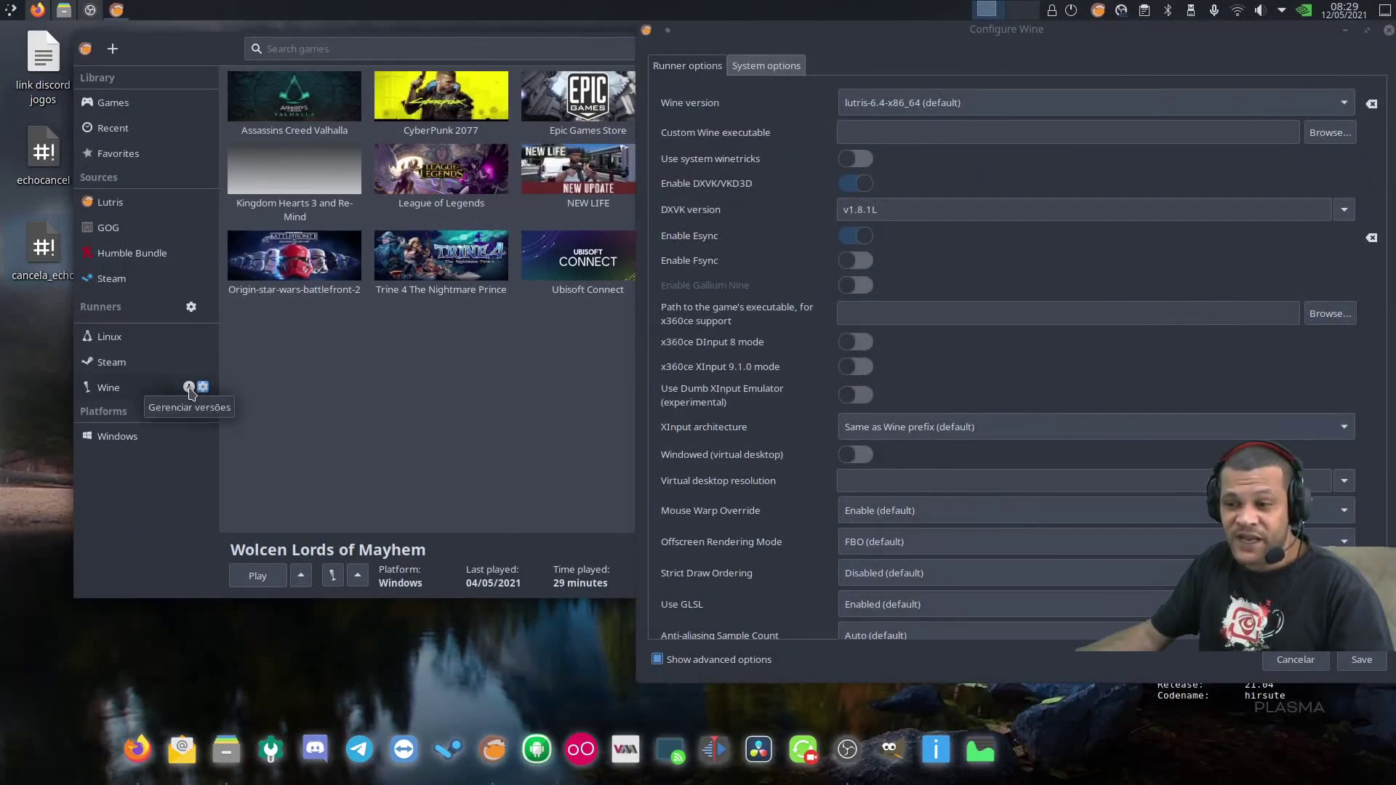
Examine which Wine and Proton versions are installed or available in the Wine version management list.
{"action": "left_click", "coordinate": [189, 387]}
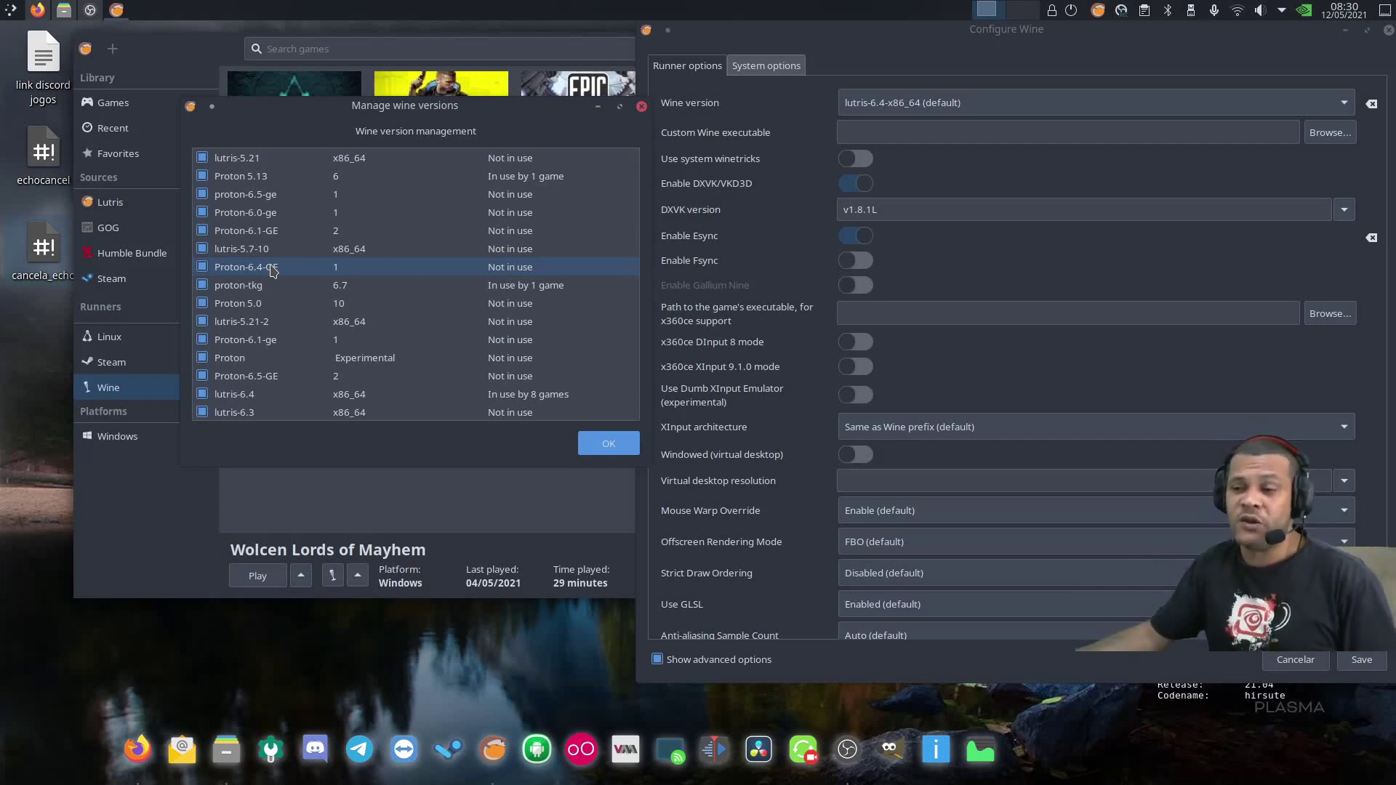
{"action": "scroll", "coordinate": [230, 356], "scroll_direction": "down", "scroll_amount": 3}
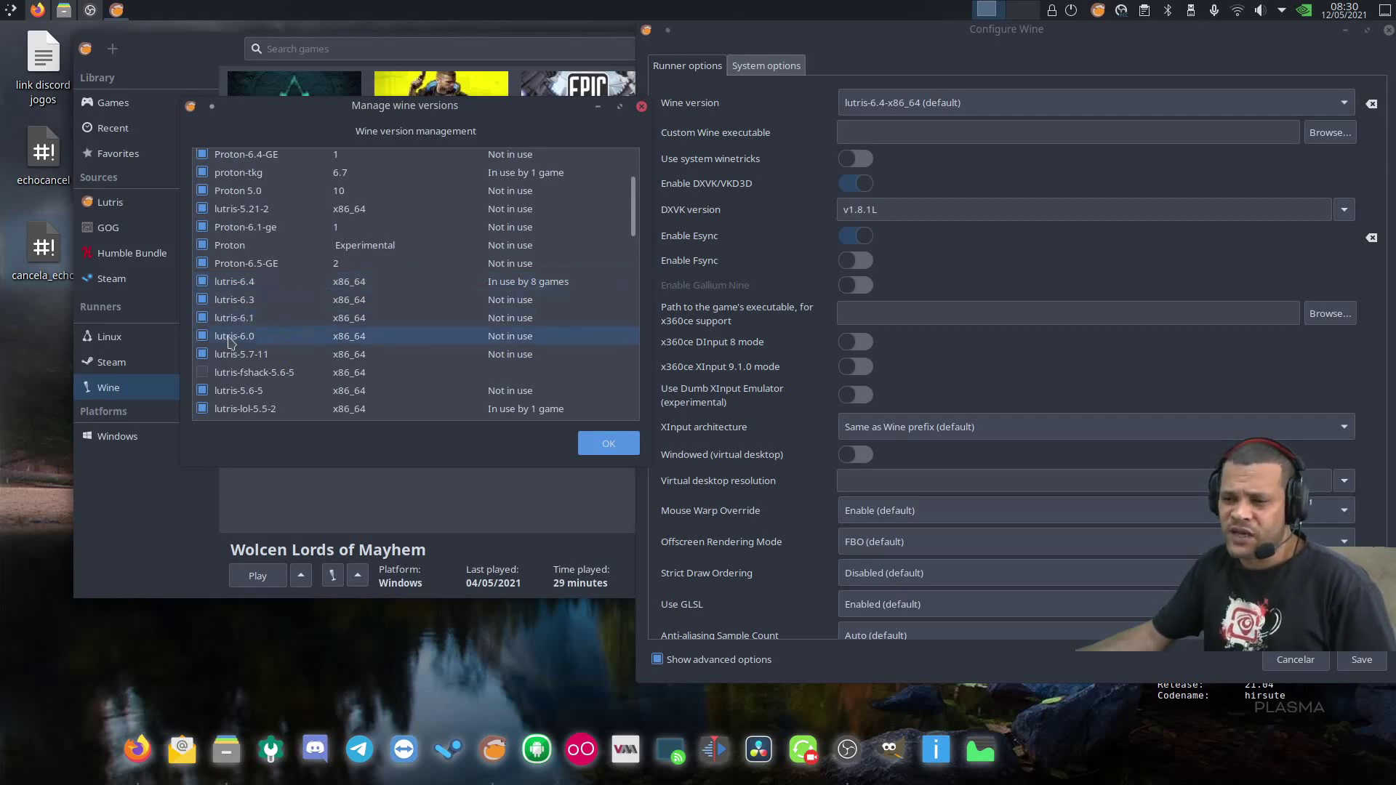
{"action": "scroll", "coordinate": [291, 379], "scroll_direction": "down", "scroll_amount": 2}
{"action": "scroll", "coordinate": [291, 379], "scroll_direction": "down", "scroll_amount": 2}
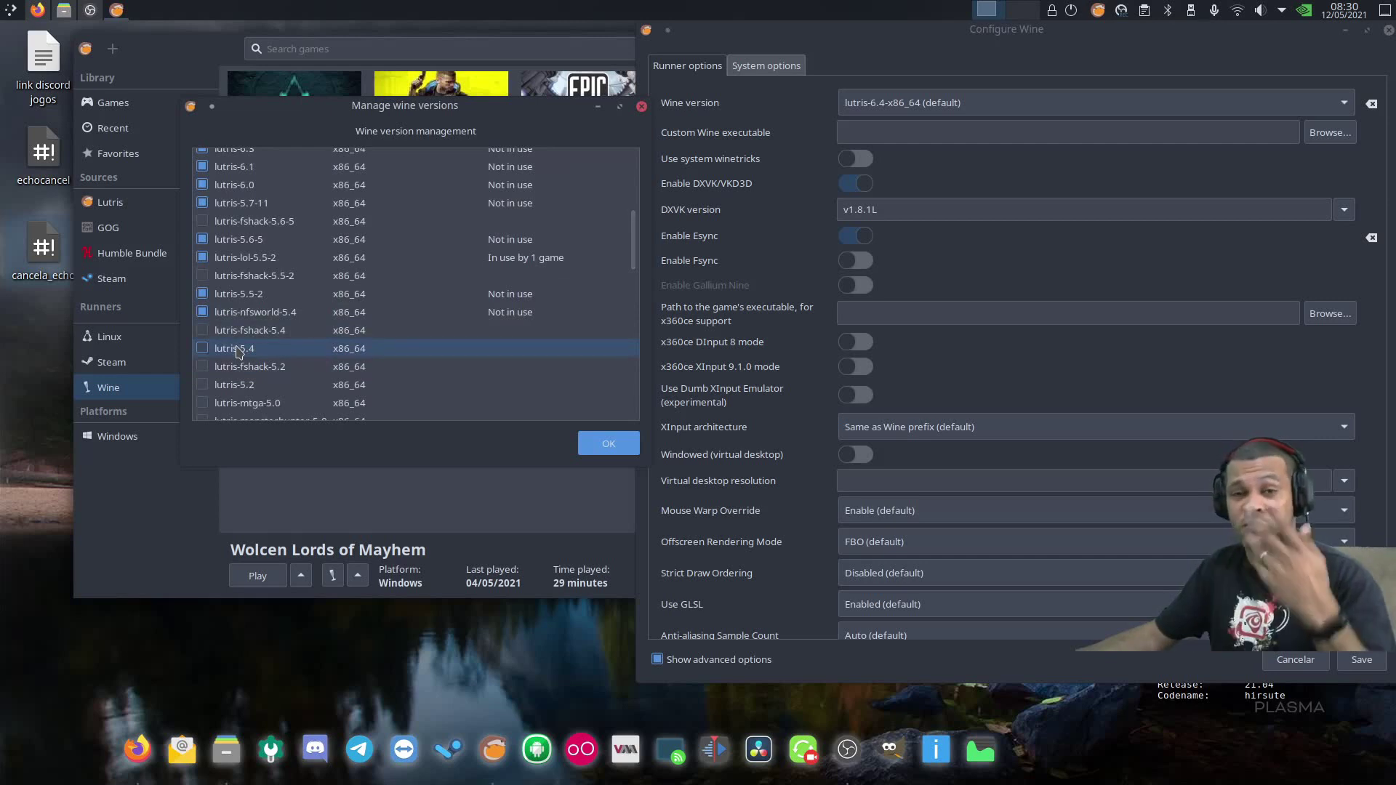
{"action": "scroll", "coordinate": [234, 243], "scroll_direction": "up", "scroll_amount": 3}
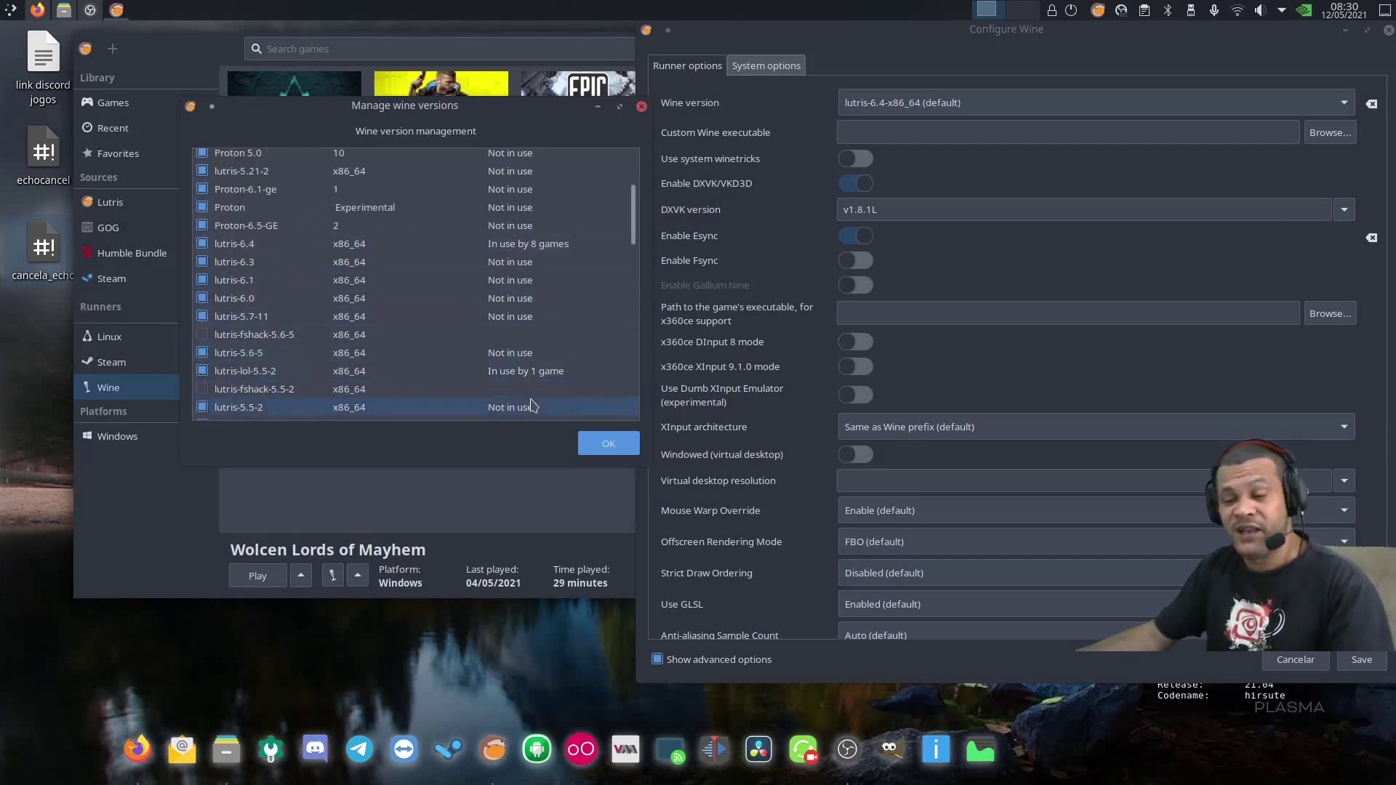
{"action": "left_click", "coordinate": [603, 445]}
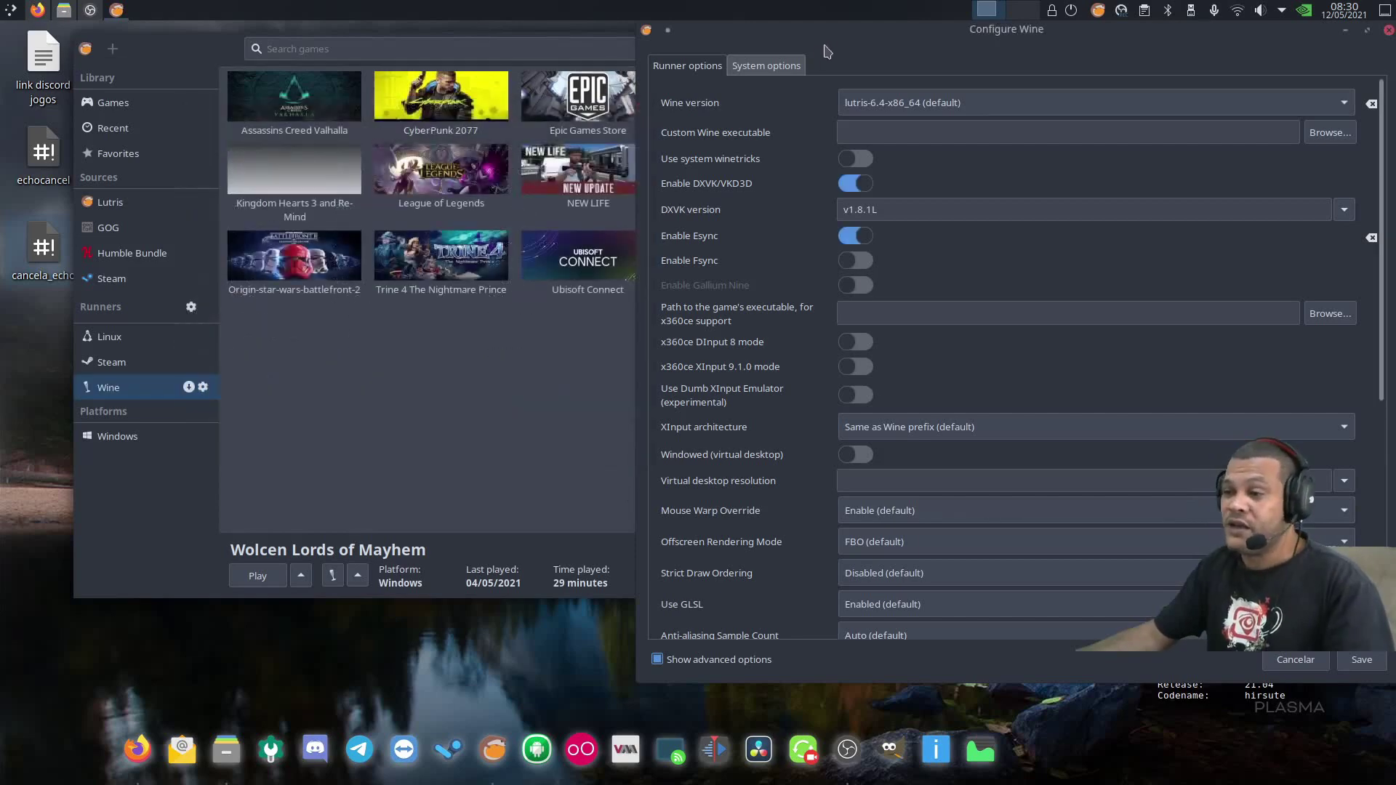
Bring the Wine configuration back over the library and choose lutris-6.4-x86_64 (default) as the Wine version.
{"action": "left_click_drag", "start_coordinate": [933, 38], "coordinate": [502, 45]}
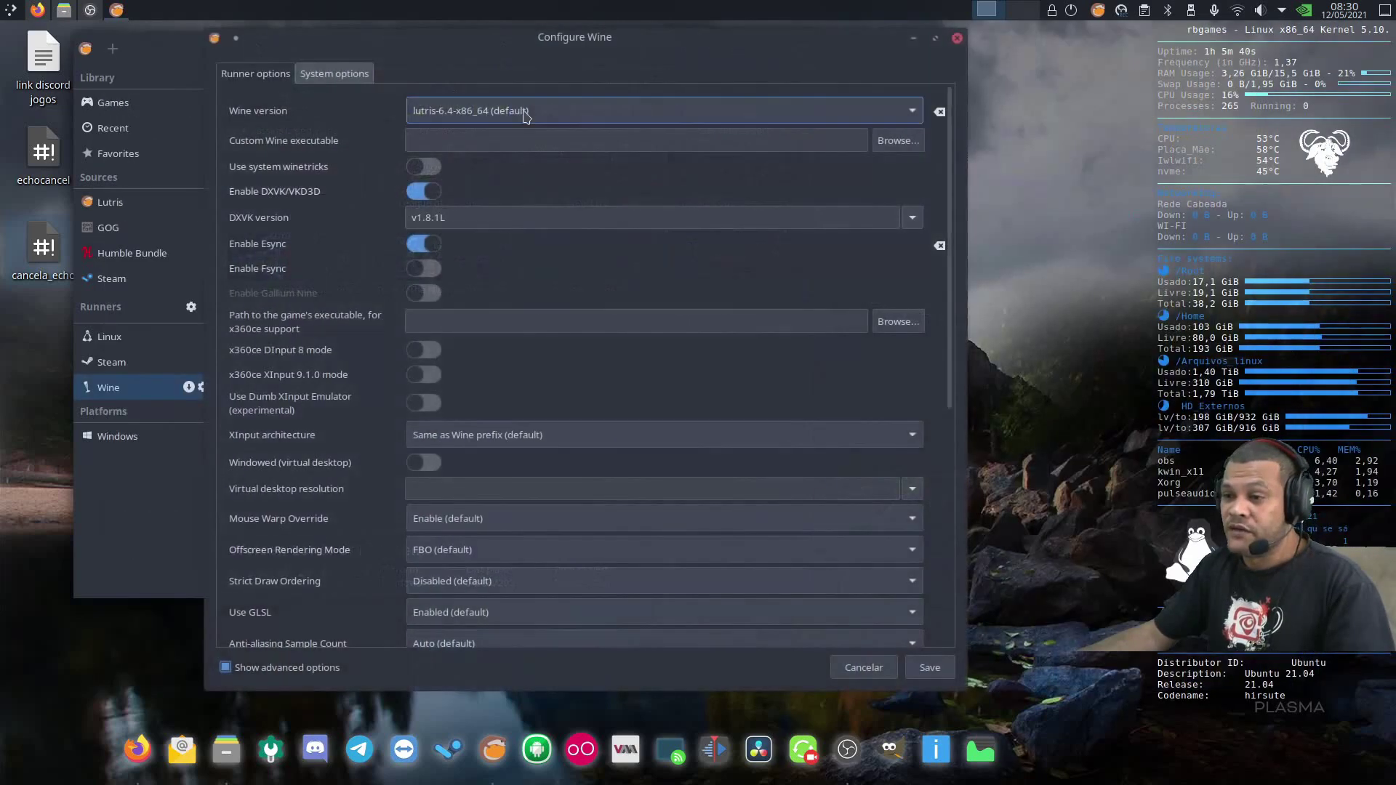
{"action": "left_click", "coordinate": [582, 119]}
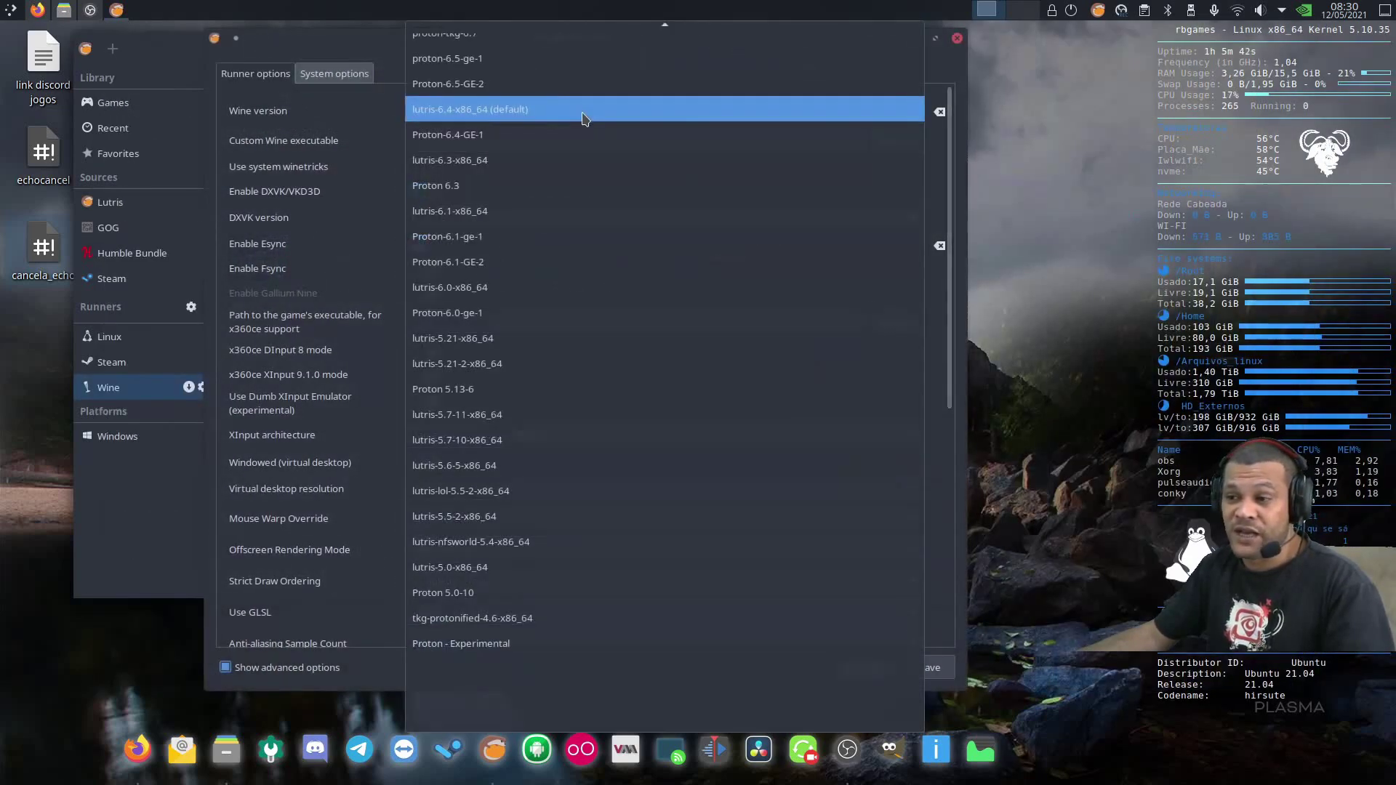
{"action": "left_click", "coordinate": [583, 118]}
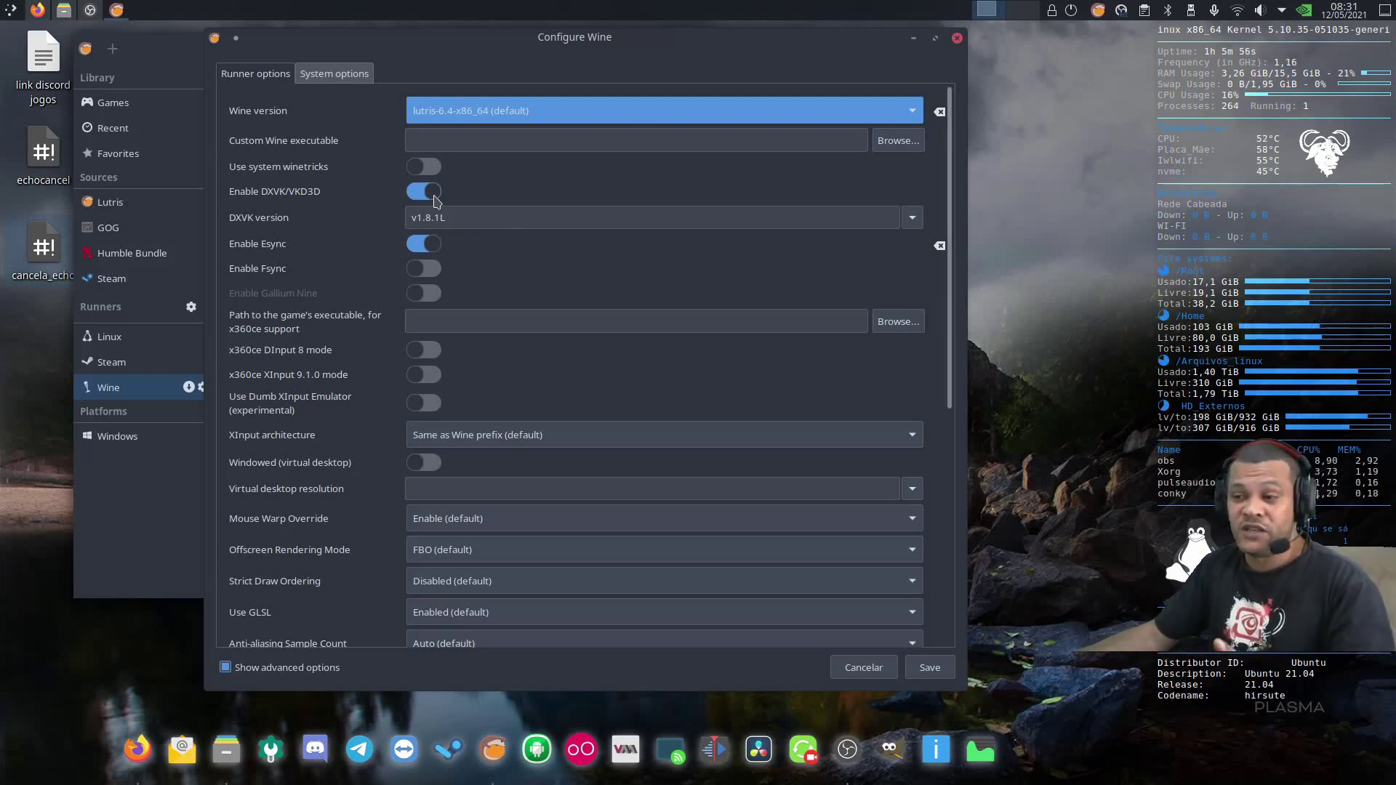
Look through the available DXVK versions and the remaining advanced runner options for Wine.
{"action": "left_click", "coordinate": [914, 220]}
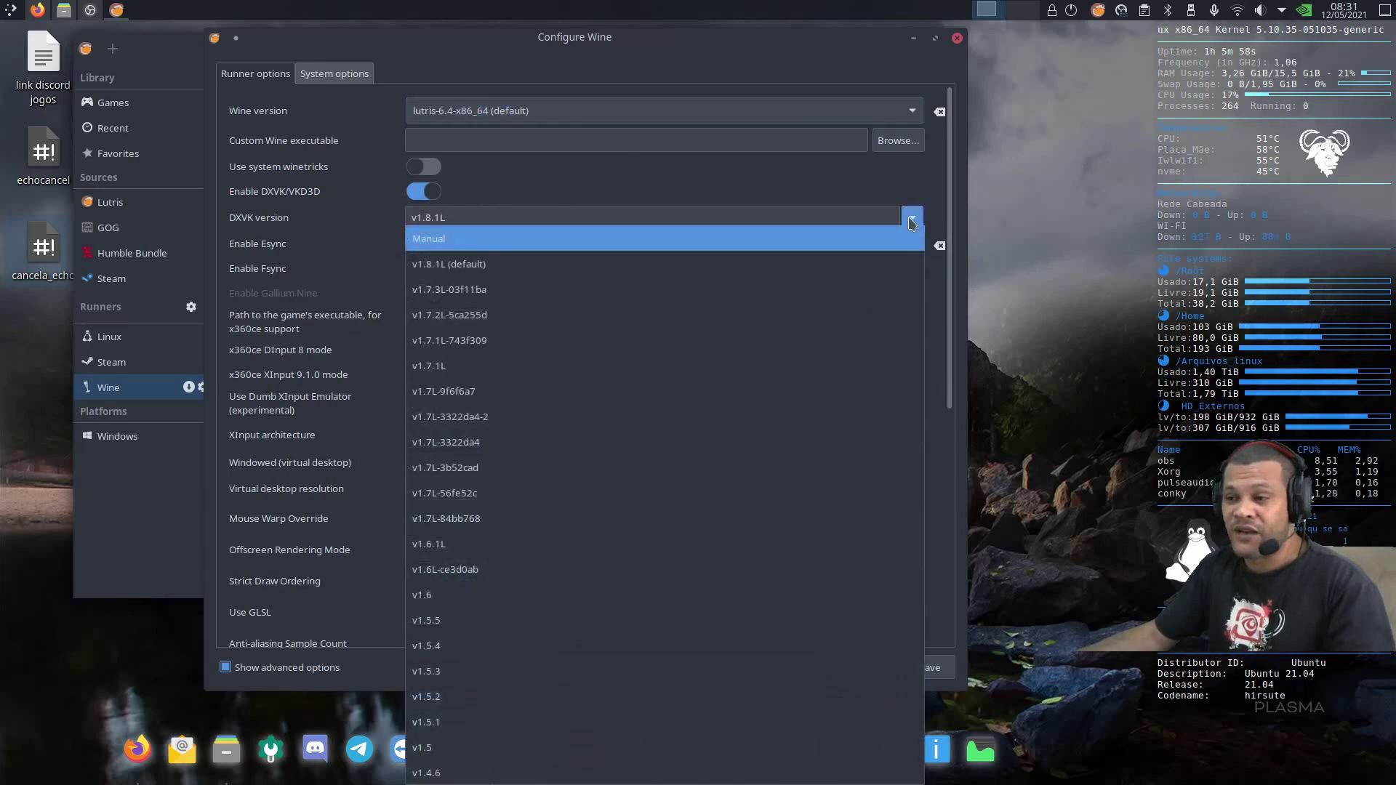
{"action": "left_click", "coordinate": [920, 231]}
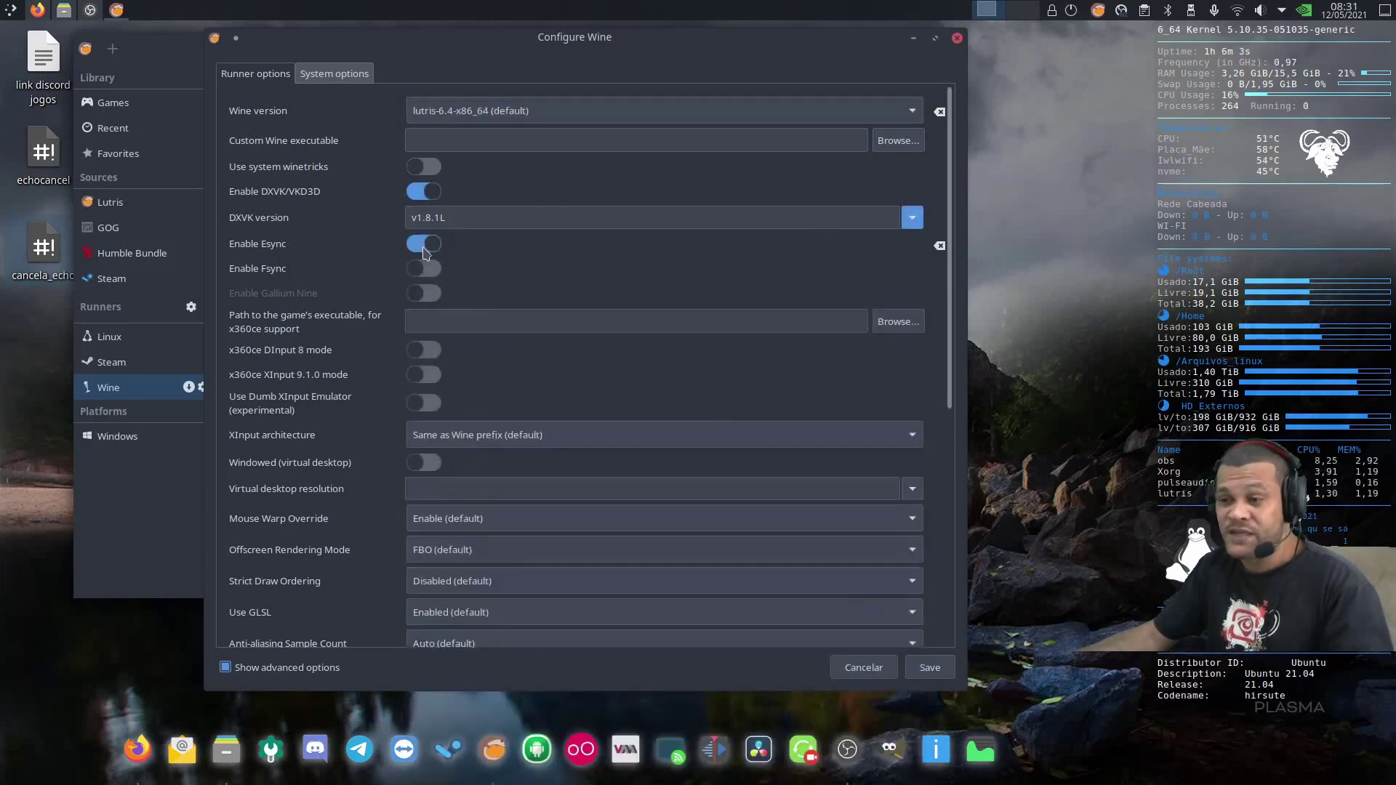
{"action": "scroll", "coordinate": [829, 483], "scroll_direction": "down", "scroll_amount": 6}
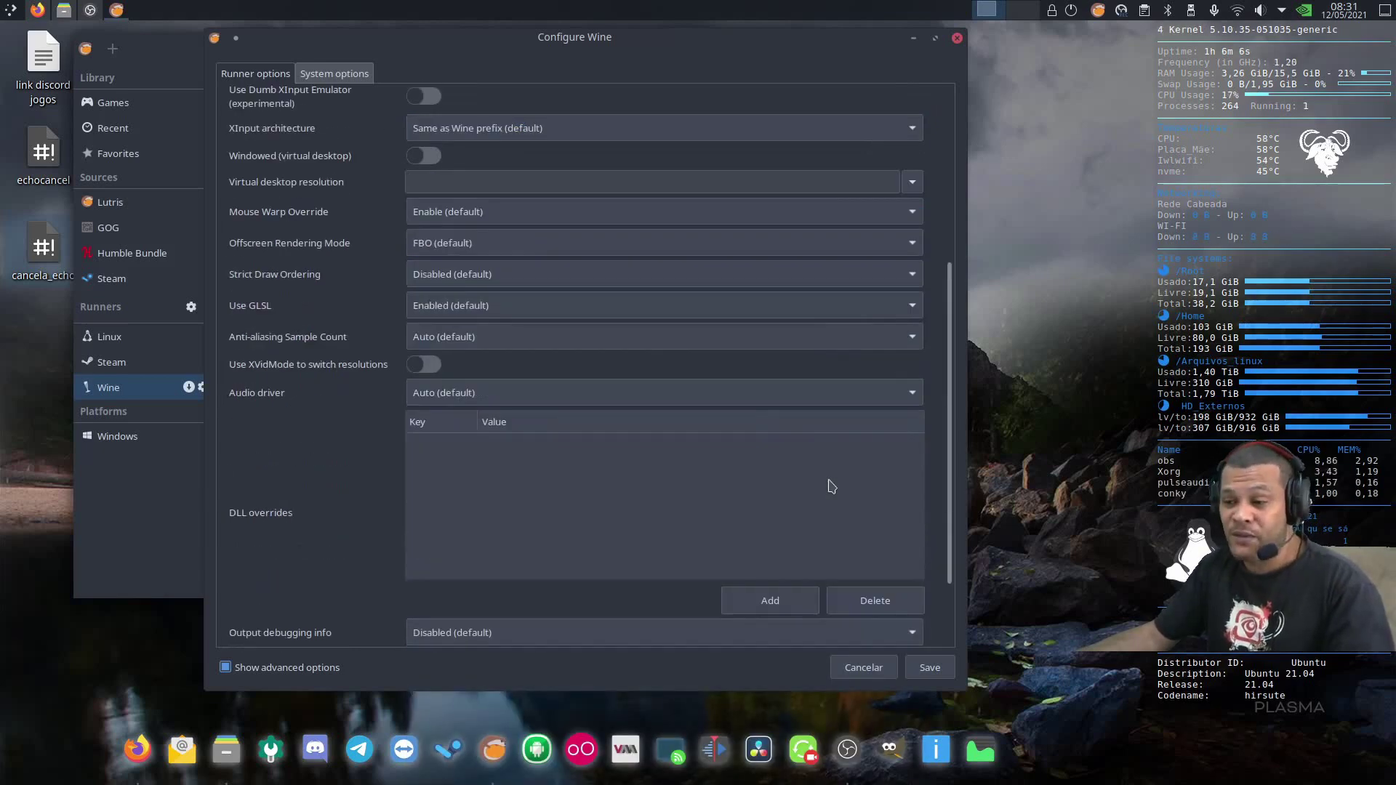
Set the default installation folder in Wine's system options to /mnt/Arquivos-linux/Jogos/Lutris.
{"action": "left_click", "coordinate": [334, 73]}
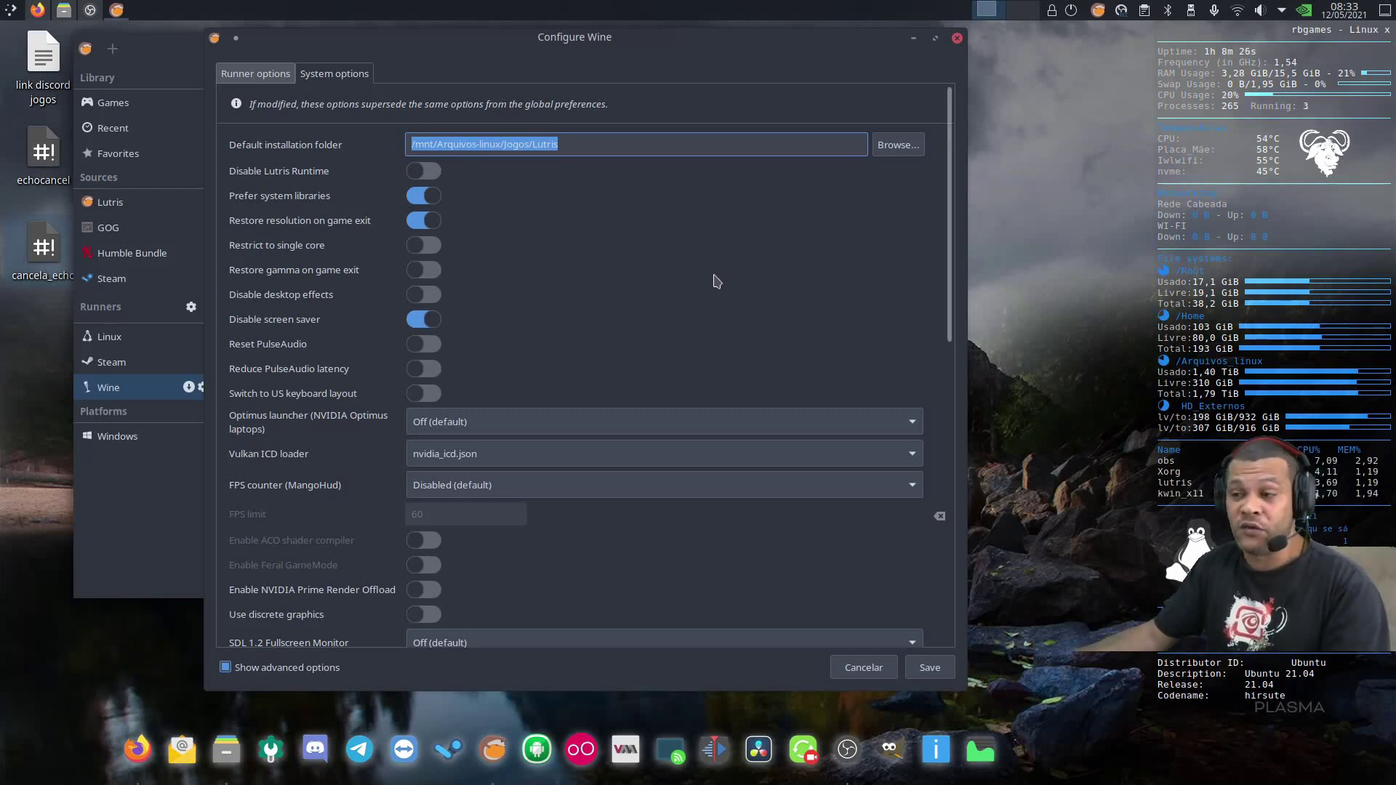
{"action": "left_click", "coordinate": [898, 144]}
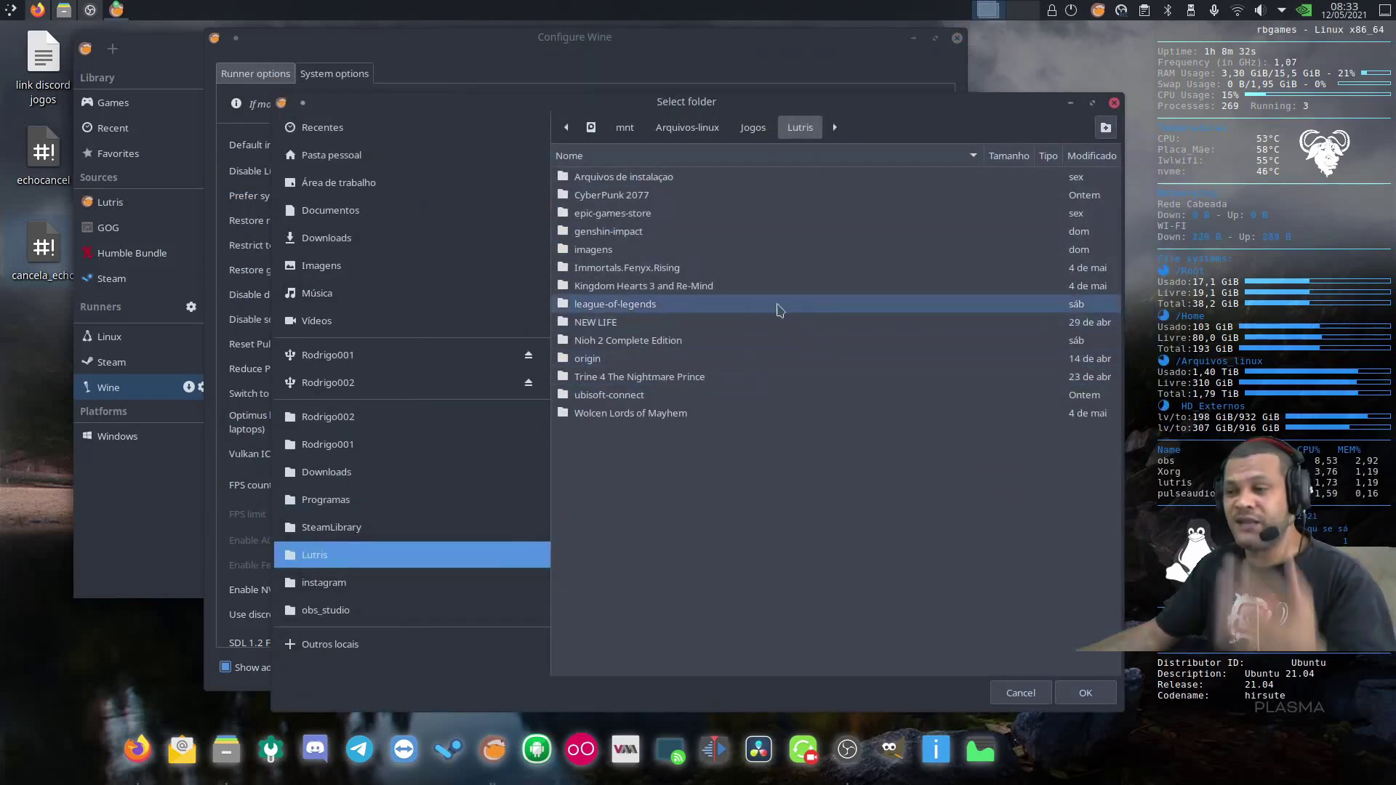
{"action": "left_click", "coordinate": [1085, 692]}
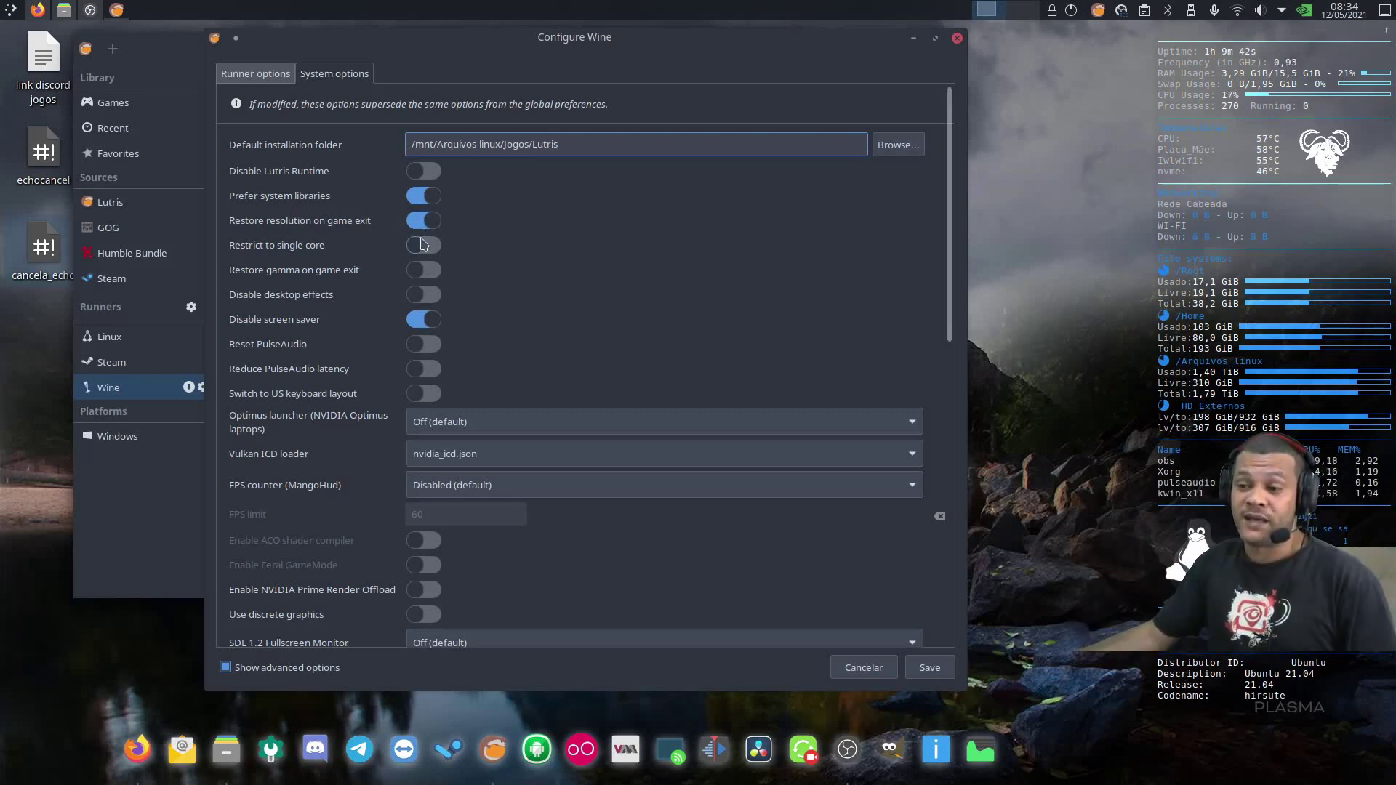
{"action": "scroll", "coordinate": [486, 312], "scroll_direction": "down", "scroll_amount": 1}
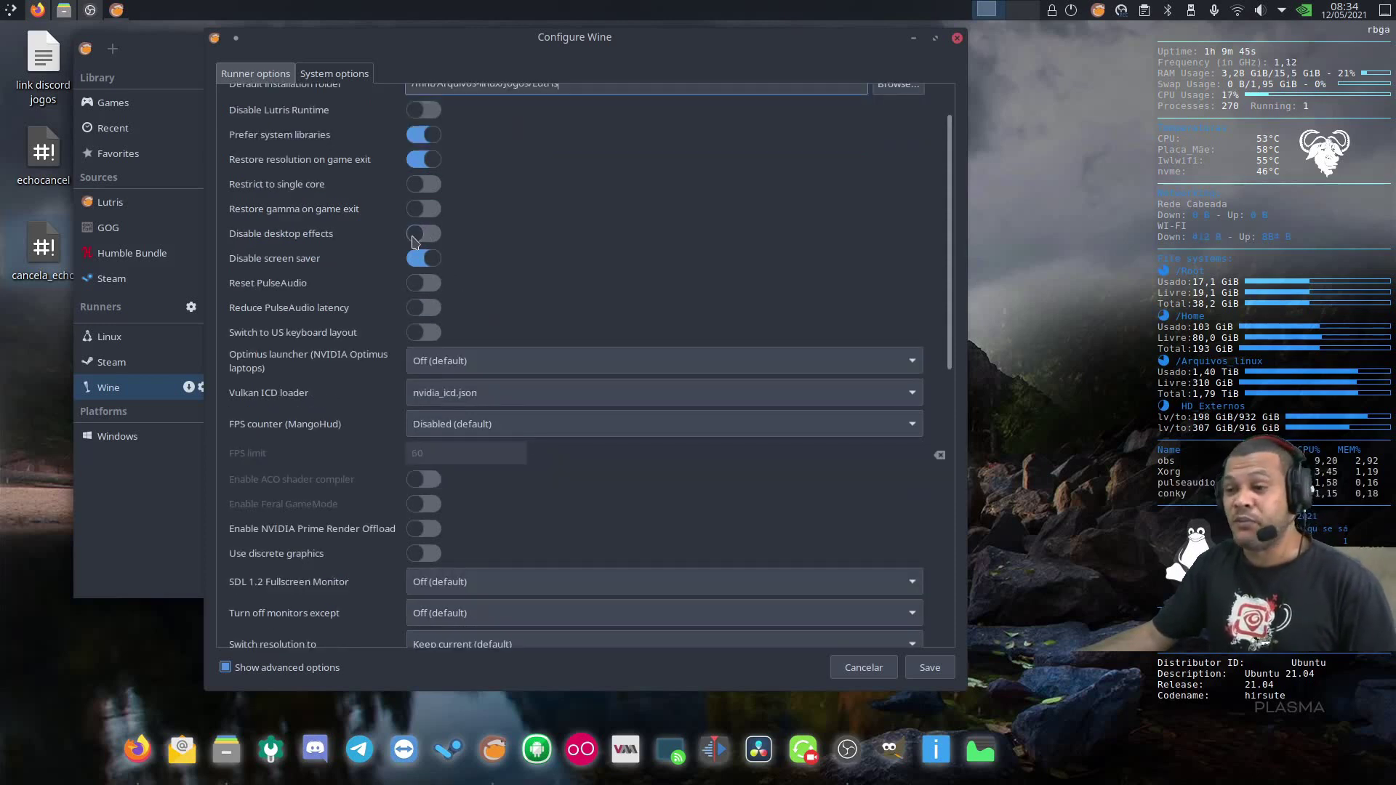
{"action": "left_click_drag", "start_coordinate": [414, 240], "coordinate": [369, 240]}
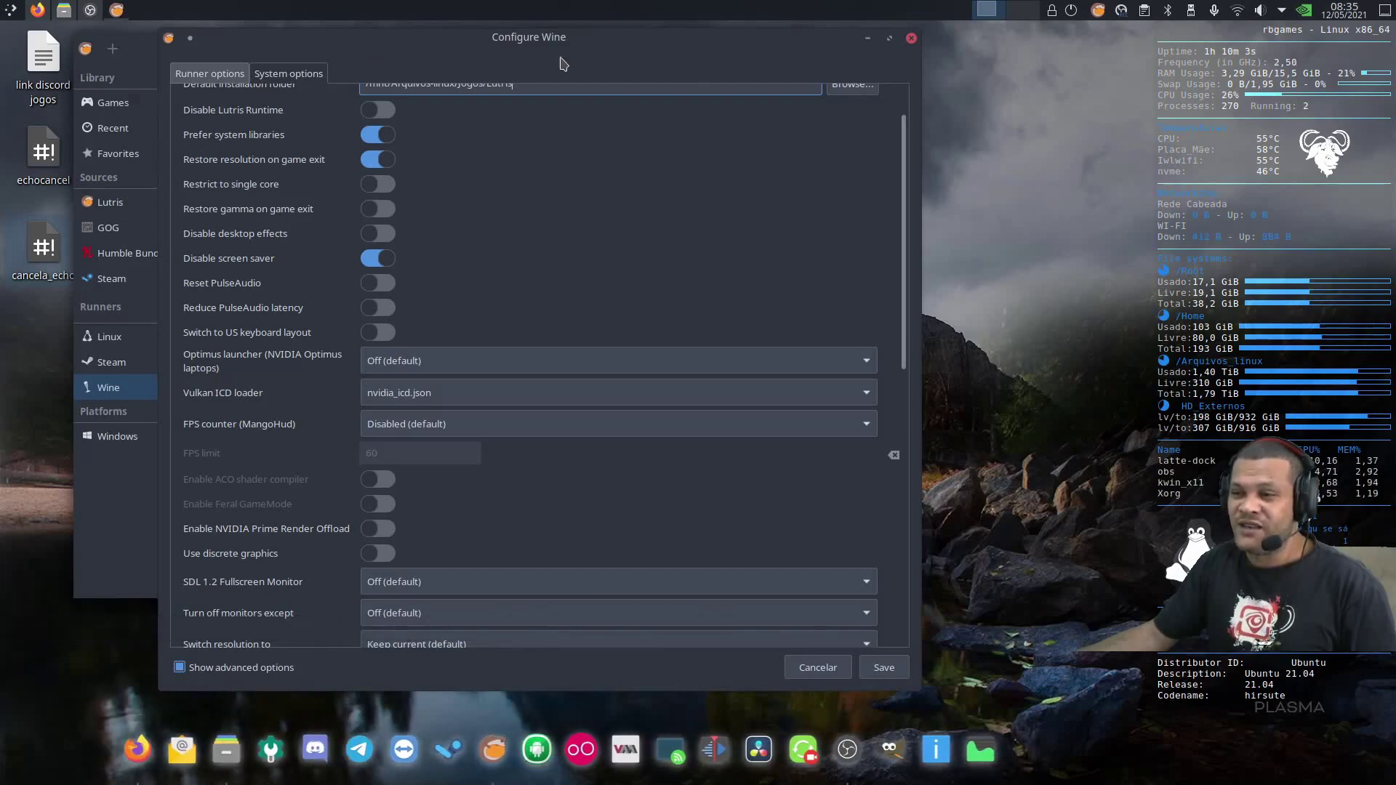
{"action": "left_click_drag", "start_coordinate": [562, 64], "coordinate": [569, 98]}
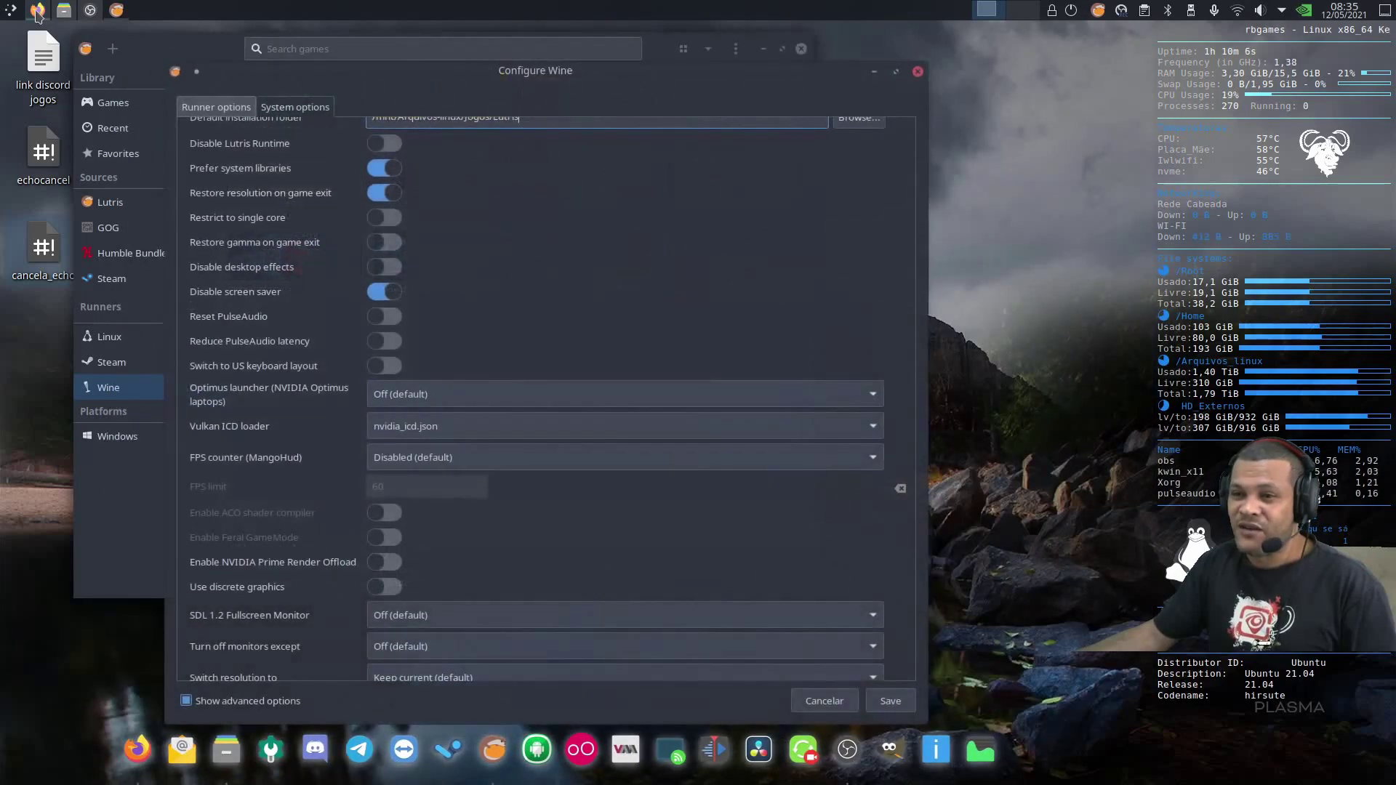
{"action": "left_click", "coordinate": [36, 12]}
{"action": "left_click", "coordinate": [37, 12]}
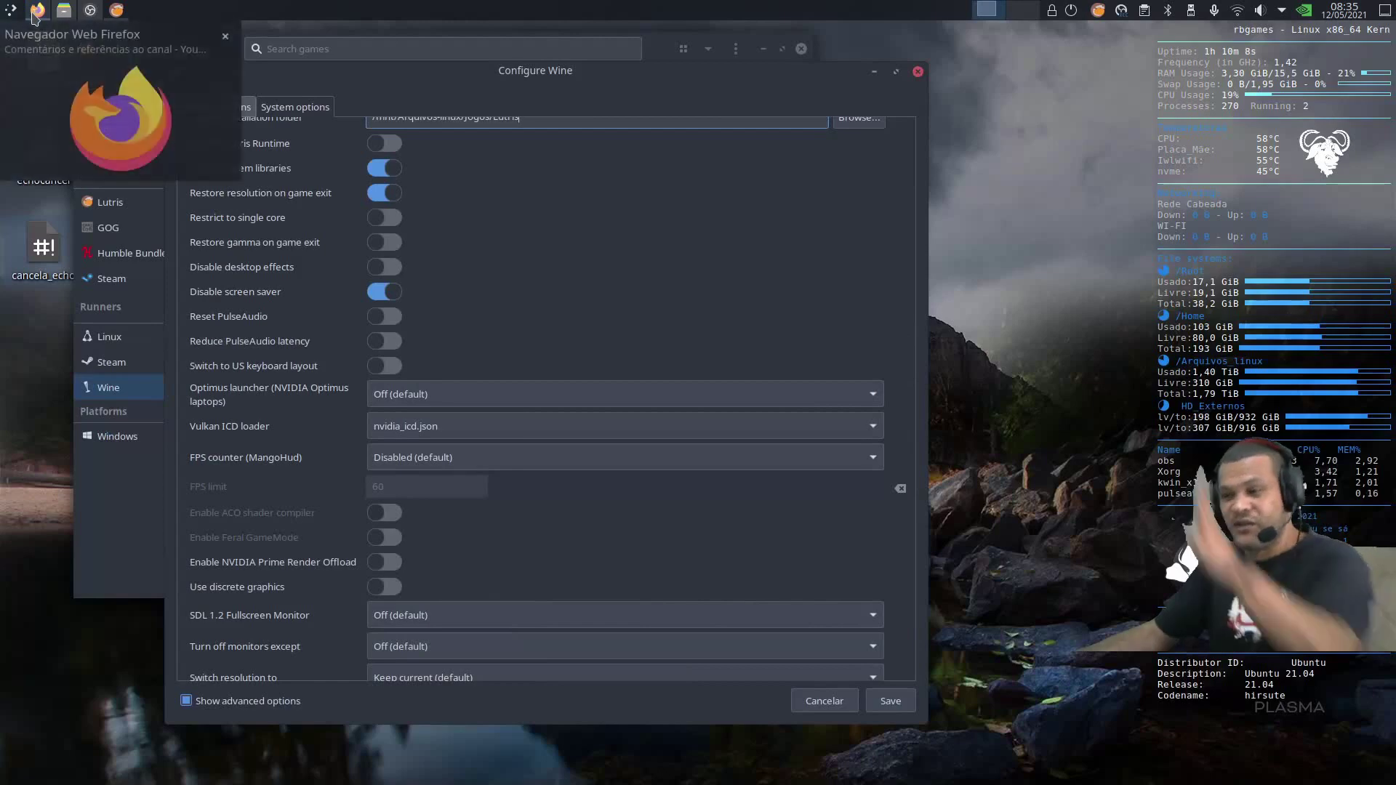
{"action": "left_click", "coordinate": [35, 16]}
{"action": "left_click", "coordinate": [35, 16]}
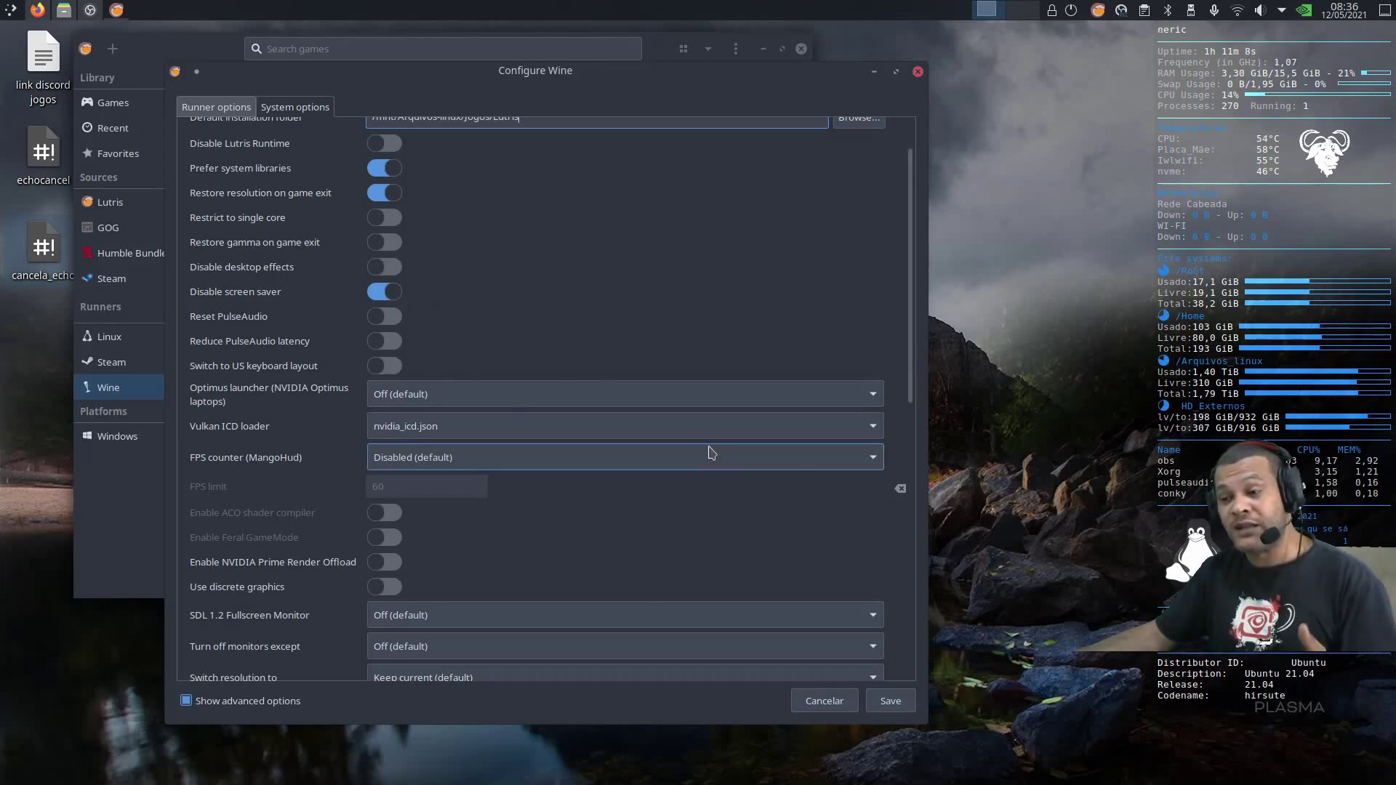
Choose nvidia_icd.json as the Vulkan ICD loader for Wine.
{"action": "left_click", "coordinate": [636, 426]}
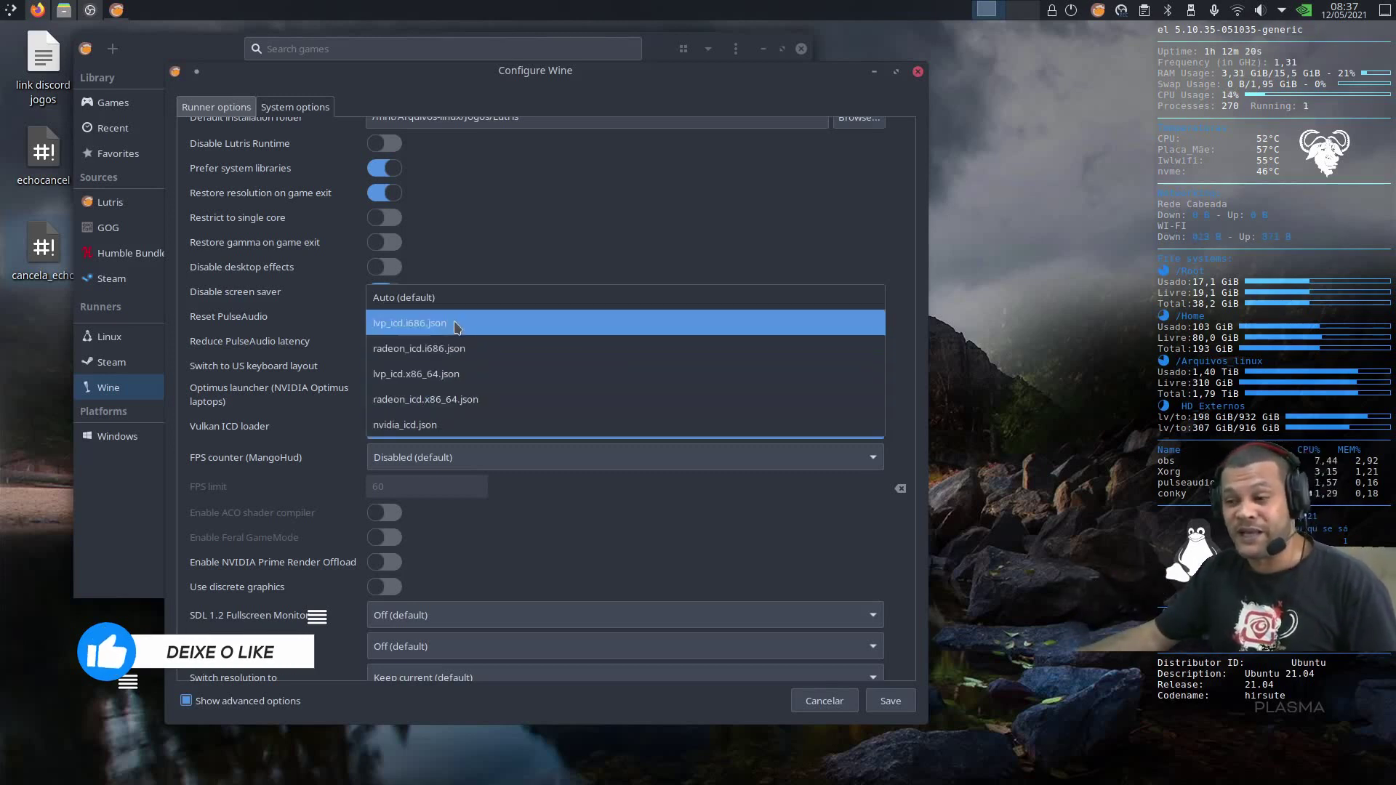
{"action": "left_click", "coordinate": [426, 431]}
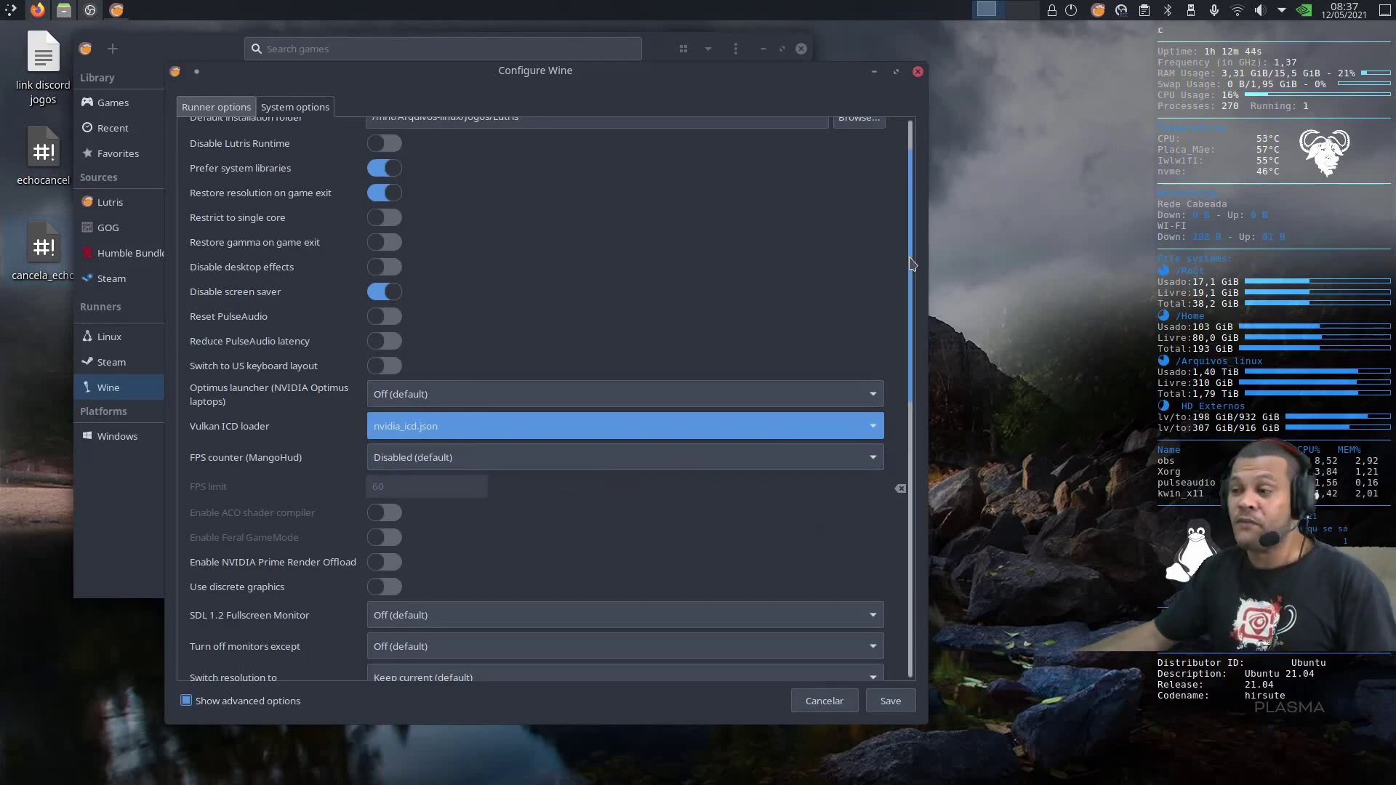
Examine the remaining Wine system options, including the DXVK_HUD environment variable and the script settings.
{"action": "scroll", "coordinate": [909, 272], "scroll_direction": "down", "scroll_amount": 1}
{"action": "scroll", "coordinate": [908, 273], "scroll_direction": "down", "scroll_amount": 5}
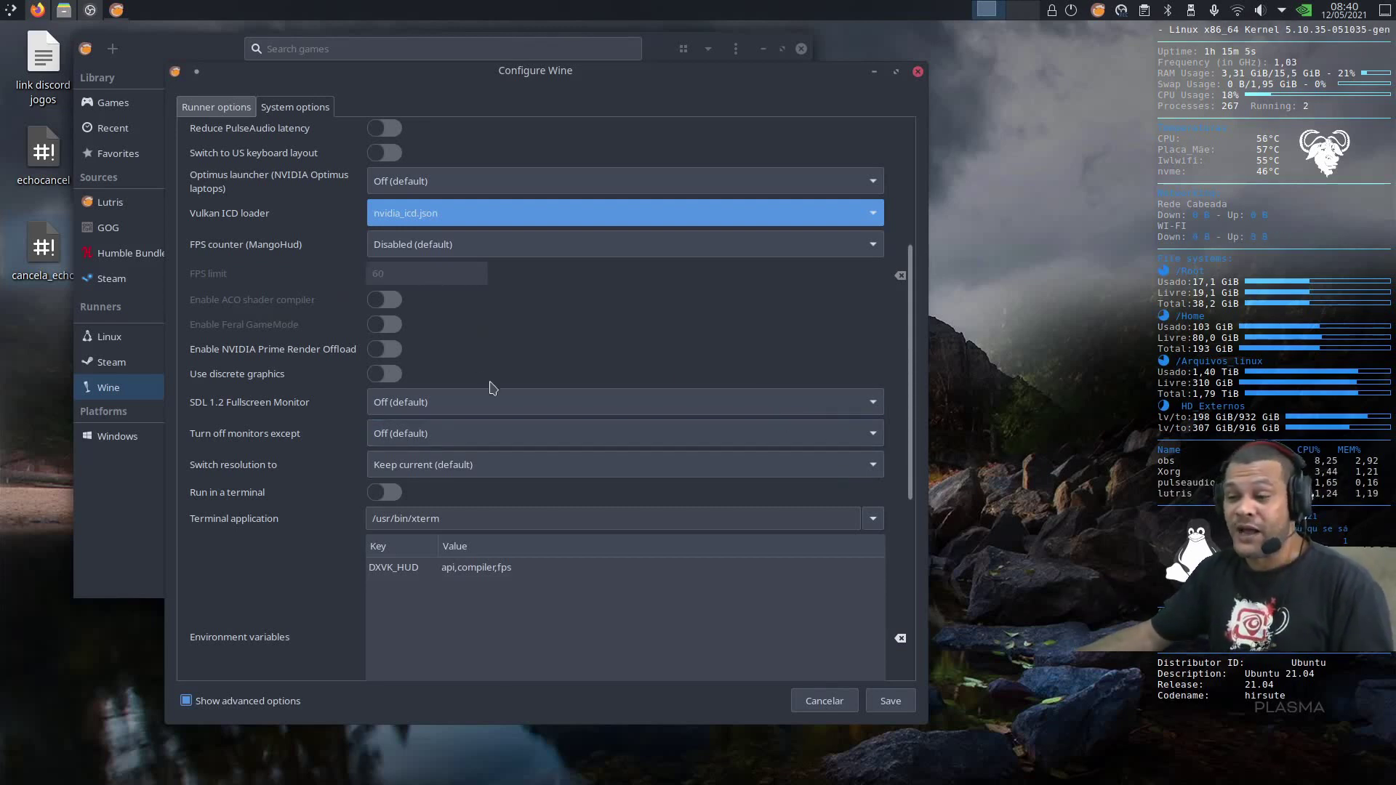
{"action": "scroll", "coordinate": [509, 466], "scroll_direction": "down", "scroll_amount": 3}
{"action": "scroll", "coordinate": [512, 495], "scroll_direction": "down", "scroll_amount": 6}
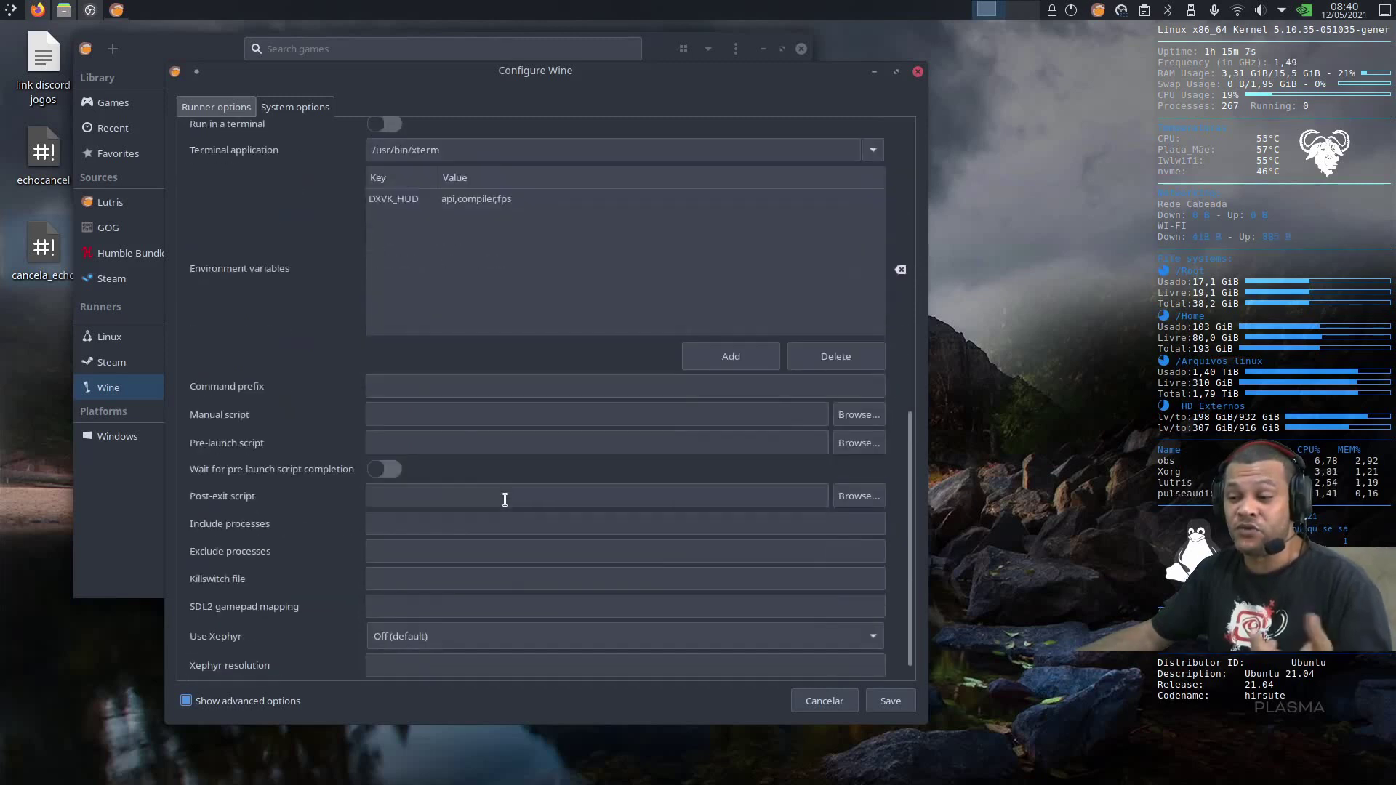
{"action": "scroll", "coordinate": [480, 509], "scroll_direction": "up", "scroll_amount": 5}
{"action": "left_click", "coordinate": [461, 451]}
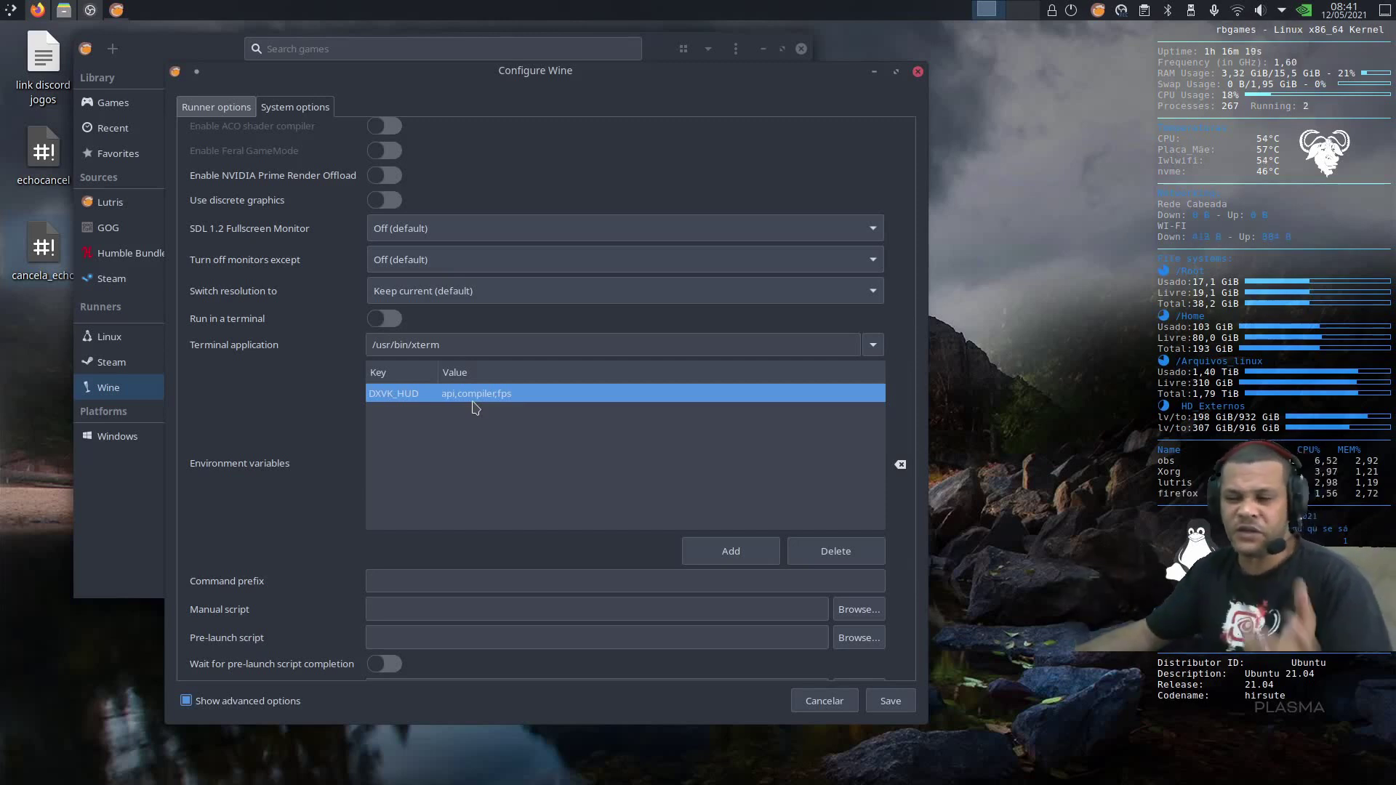
{"action": "scroll", "coordinate": [588, 444], "scroll_direction": "down", "scroll_amount": 5}
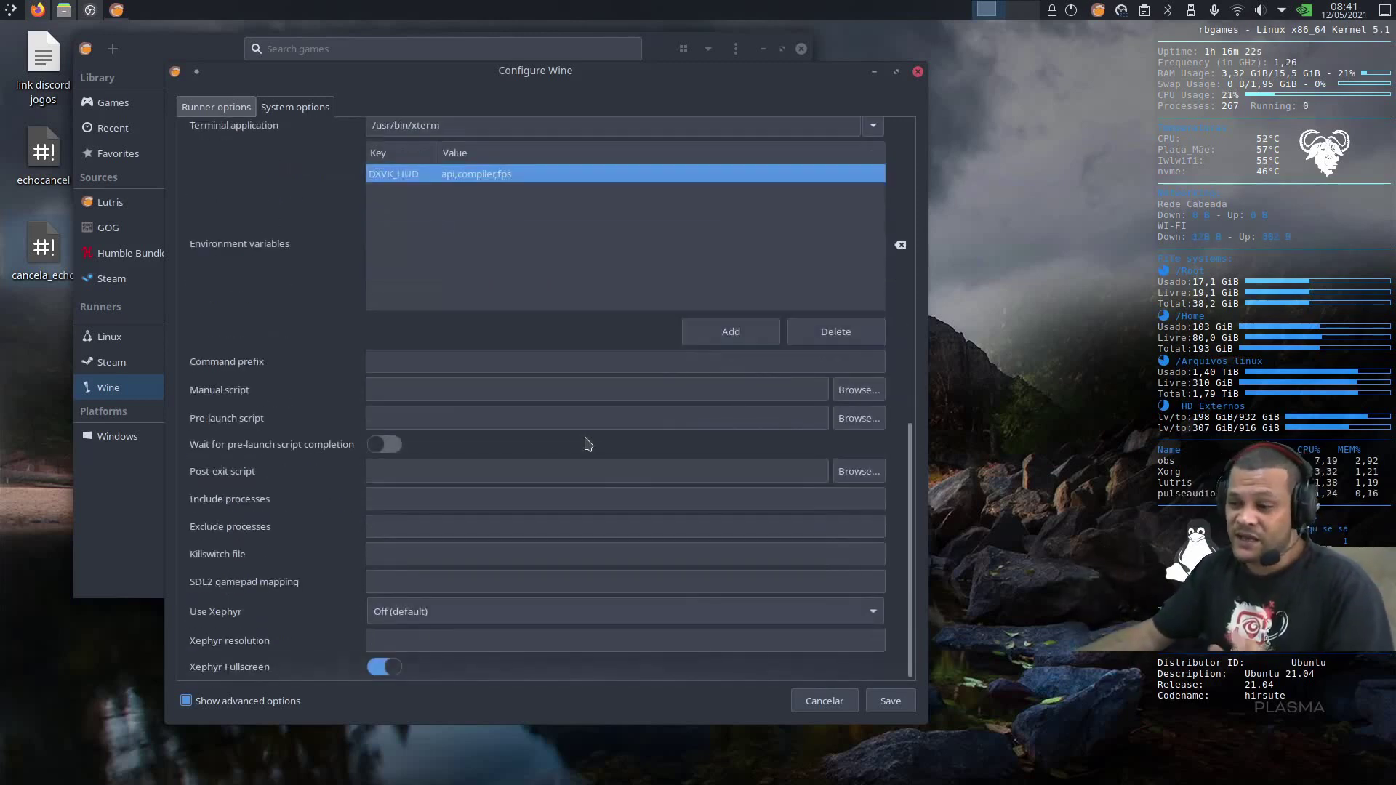
Save the Wine runner configuration and open the global Lutris system preferences.
{"action": "left_click", "coordinate": [891, 702]}
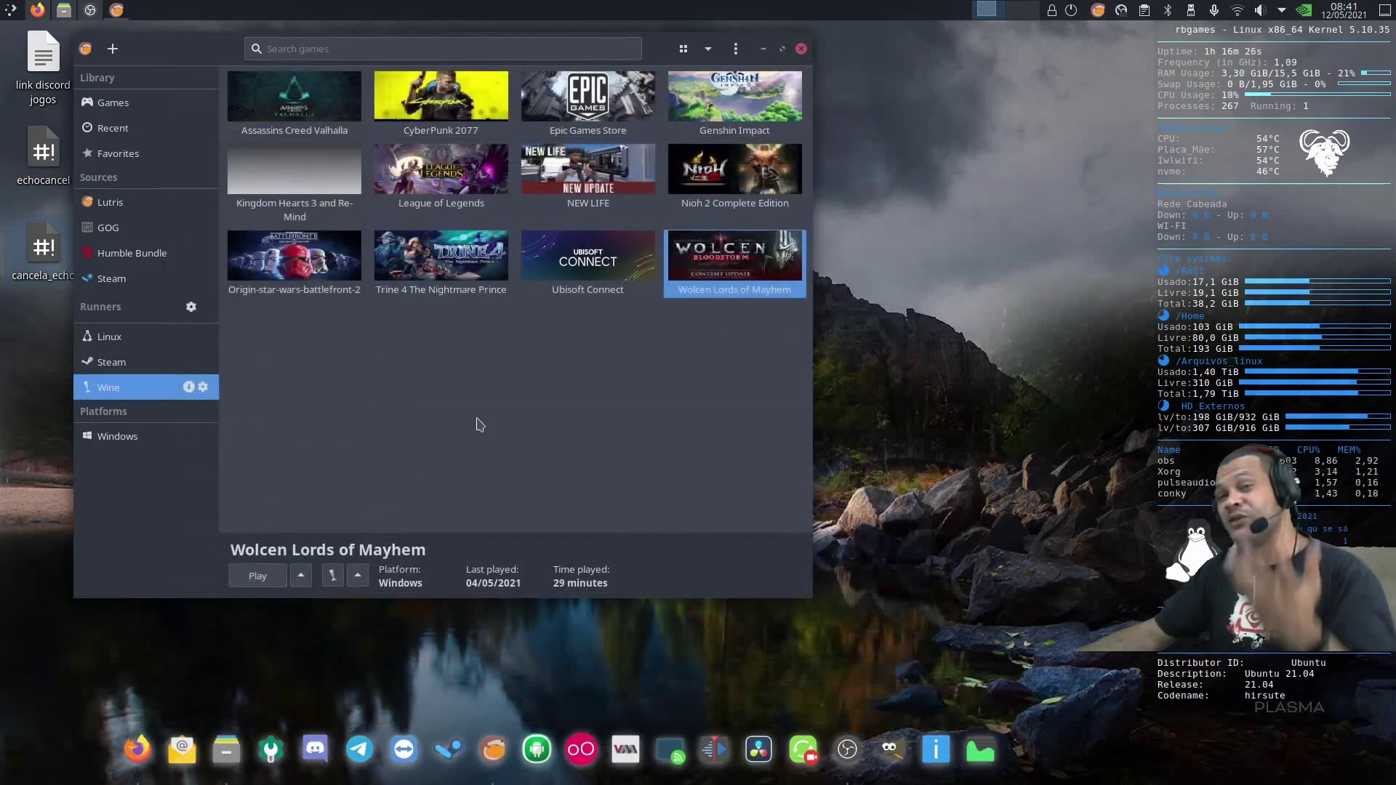
{"action": "left_click", "coordinate": [735, 48]}
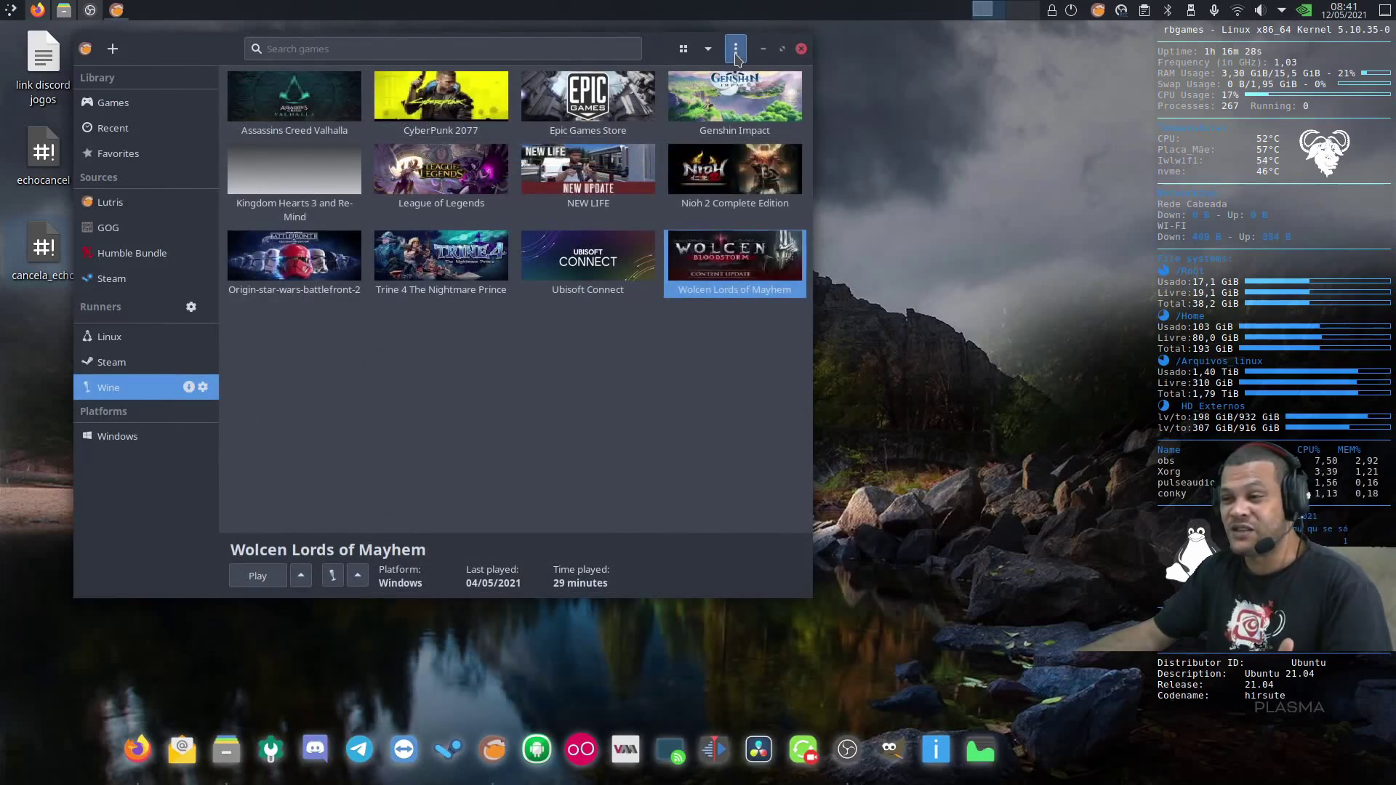
{"action": "left_click", "coordinate": [724, 208]}
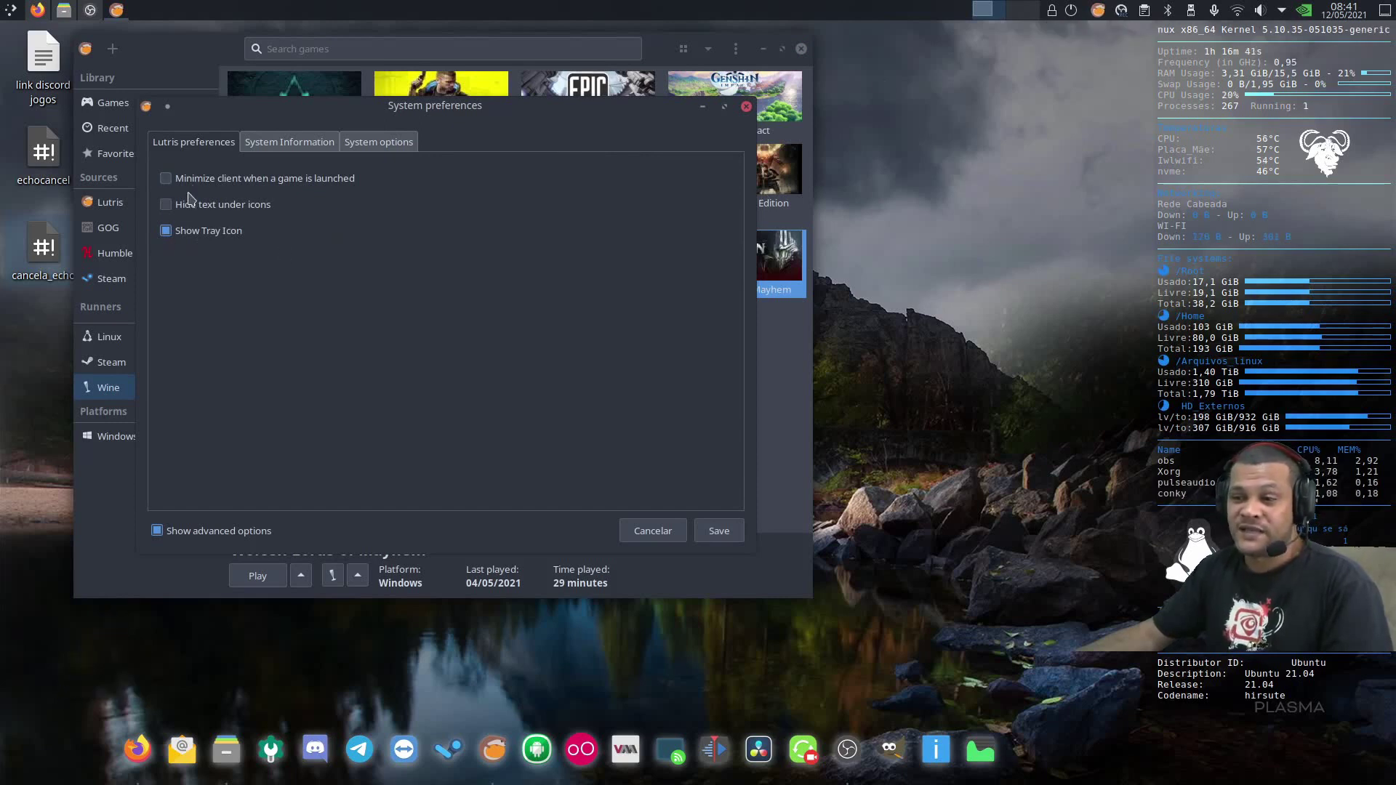
Examine the system information, checking the desktop, display server, CPU, memory, graphics driver versions and Vulkan support.
{"action": "left_click", "coordinate": [300, 146]}
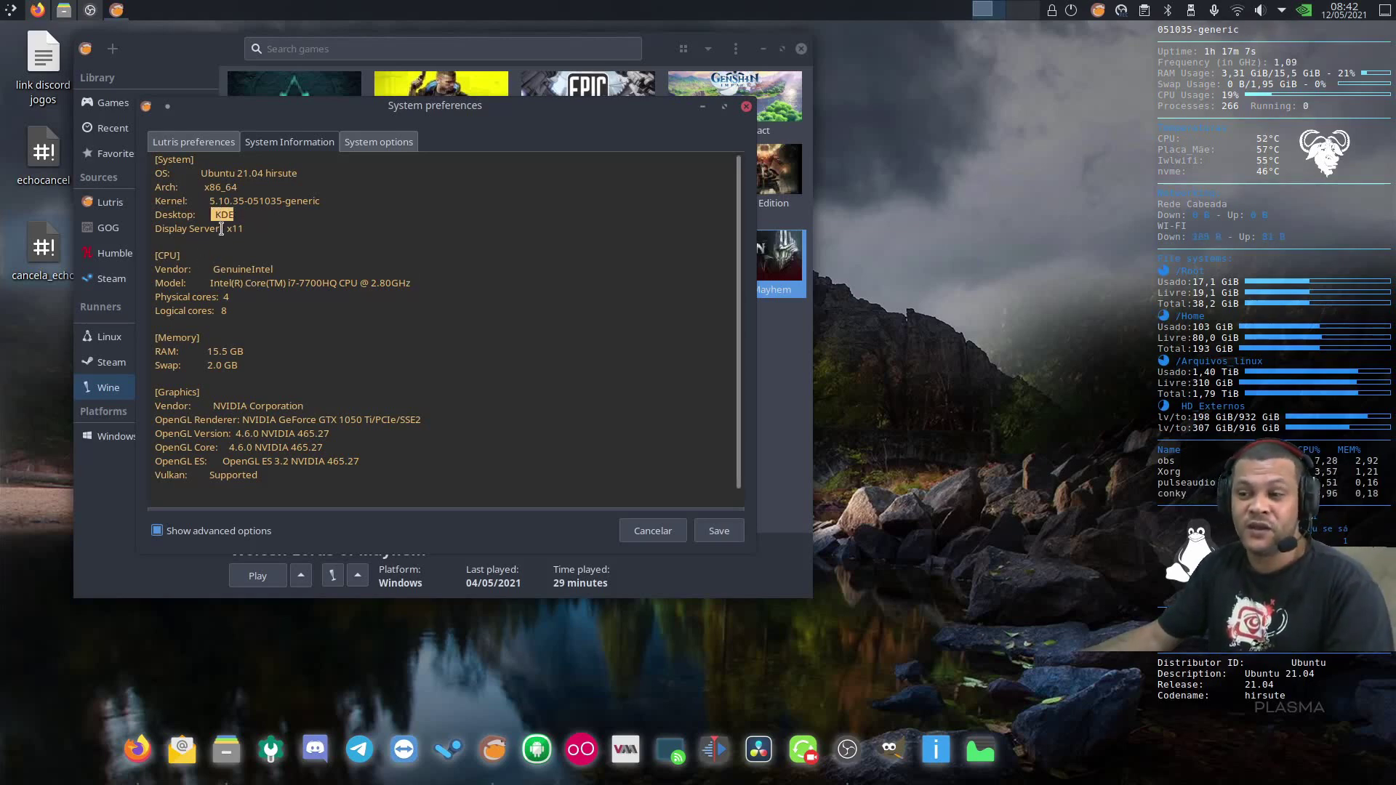
{"action": "left_click", "coordinate": [224, 229]}
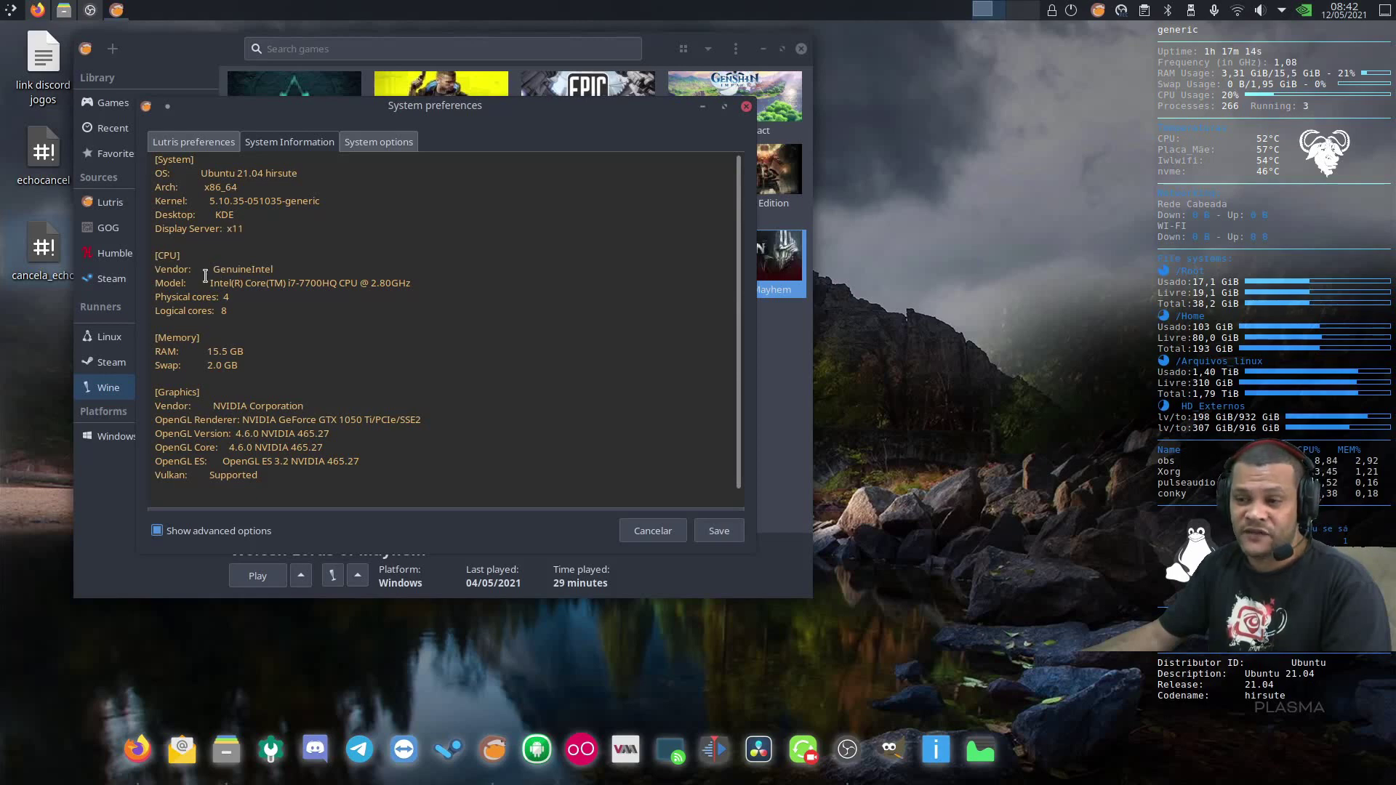
{"action": "left_click_drag", "start_coordinate": [205, 275], "coordinate": [317, 313]}
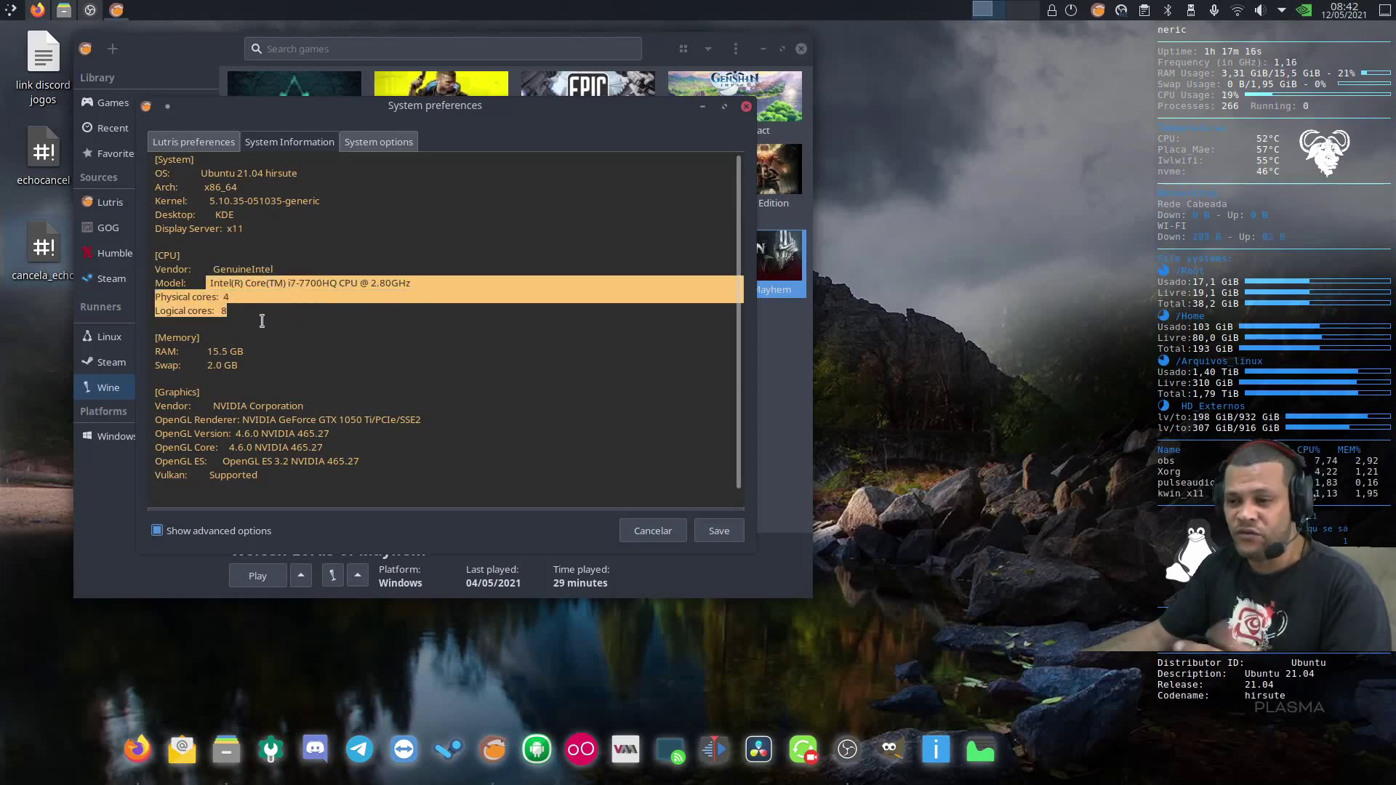
{"action": "left_click_drag", "start_coordinate": [201, 350], "coordinate": [255, 374]}
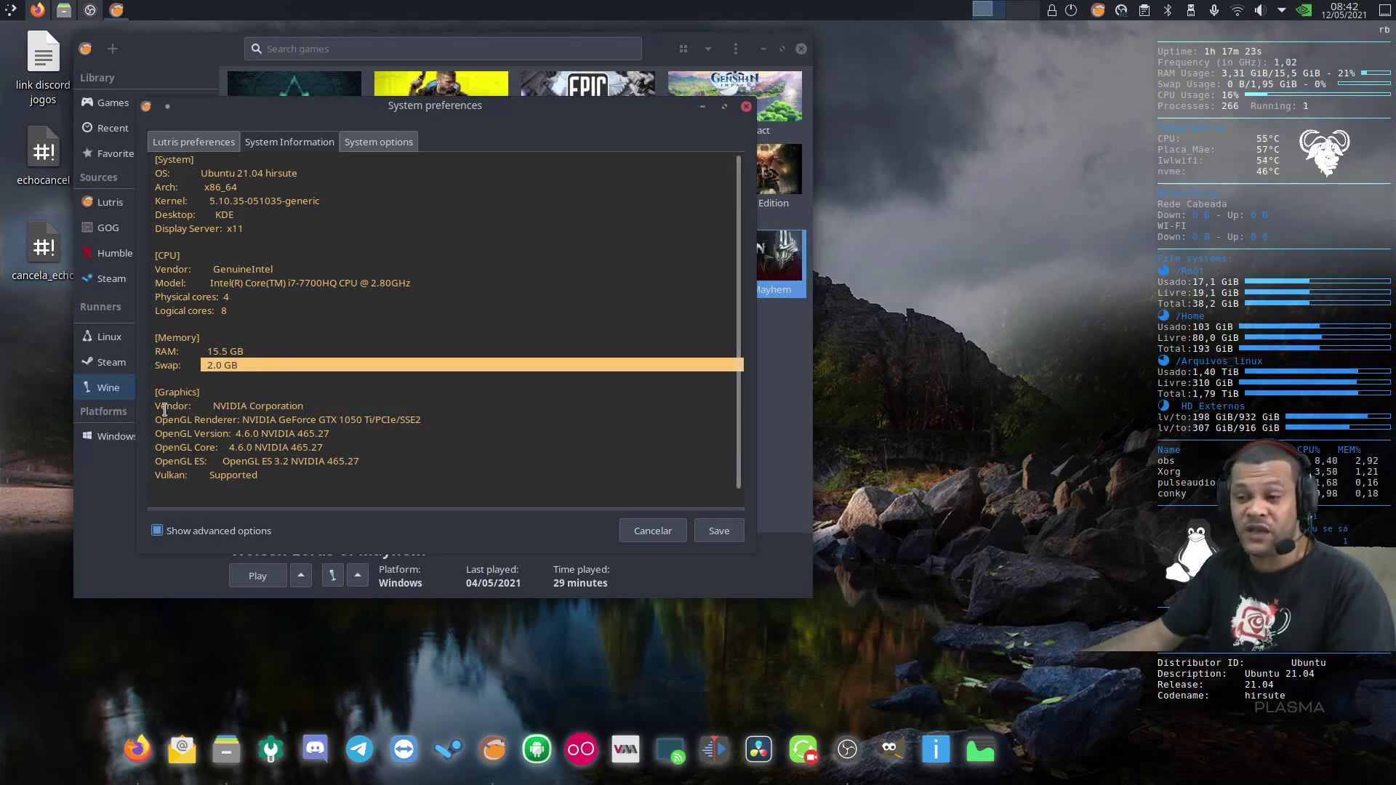
{"action": "left_click_drag", "start_coordinate": [156, 406], "coordinate": [263, 401]}
{"action": "left_click_drag", "start_coordinate": [389, 400], "coordinate": [441, 427]}
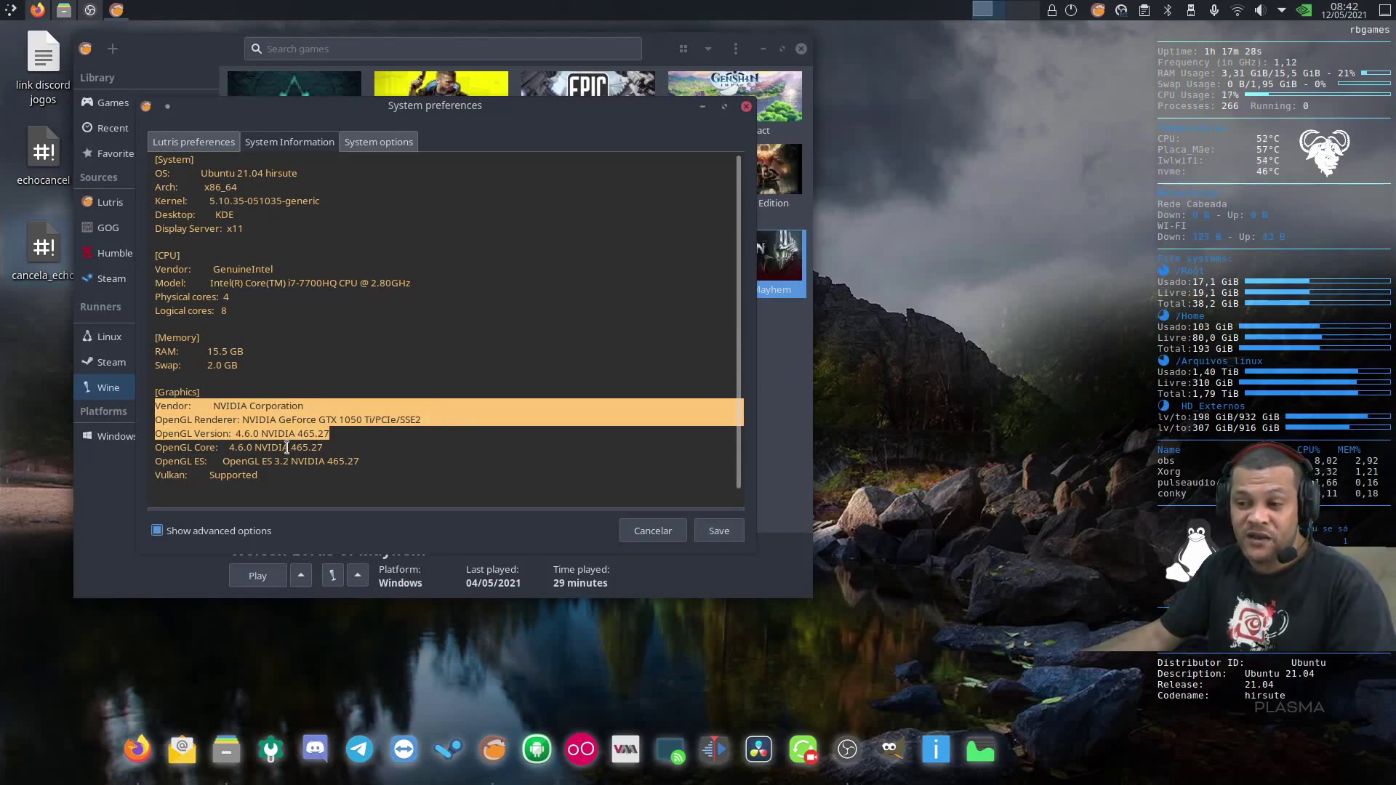
{"action": "mouse_move", "coordinate": [286, 448]}
{"action": "left_mouse_down"}
{"action": "mouse_move", "coordinate": [334, 456]}
{"action": "mouse_move", "coordinate": [286, 462]}
{"action": "mouse_move", "coordinate": [296, 434]}
{"action": "left_mouse_up"}
{"action": "left_click", "coordinate": [327, 442]}
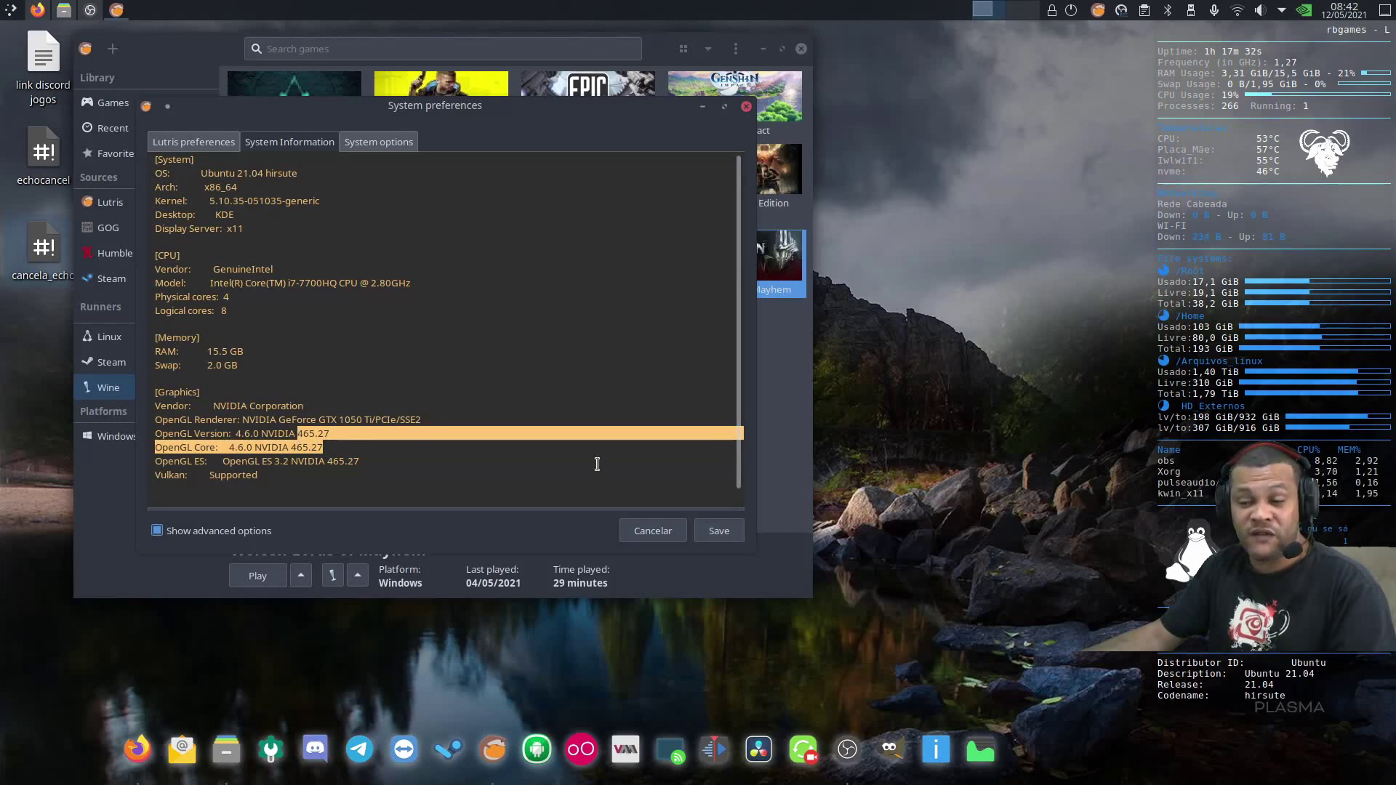
{"action": "left_click", "coordinate": [331, 446]}
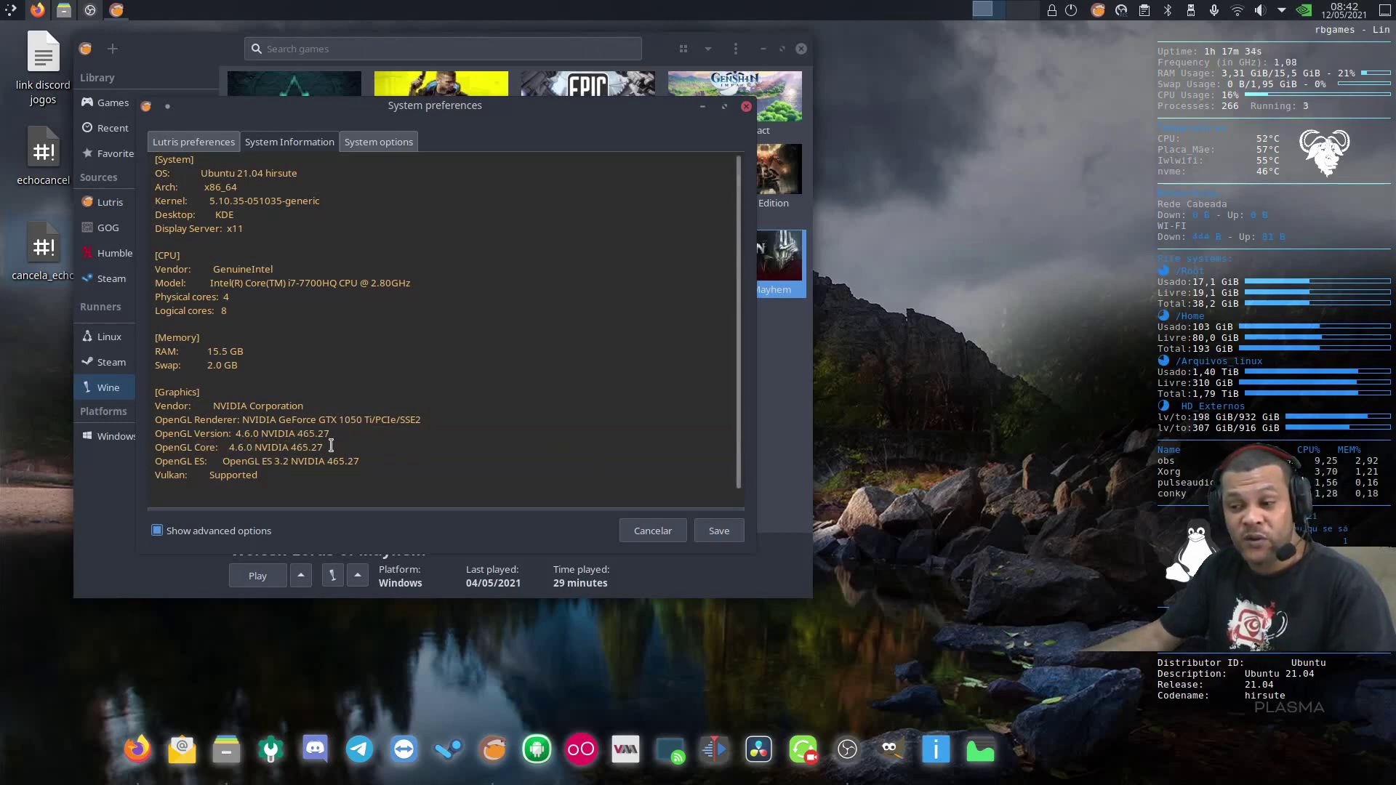
{"action": "left_click_drag", "start_coordinate": [302, 434], "coordinate": [360, 447]}
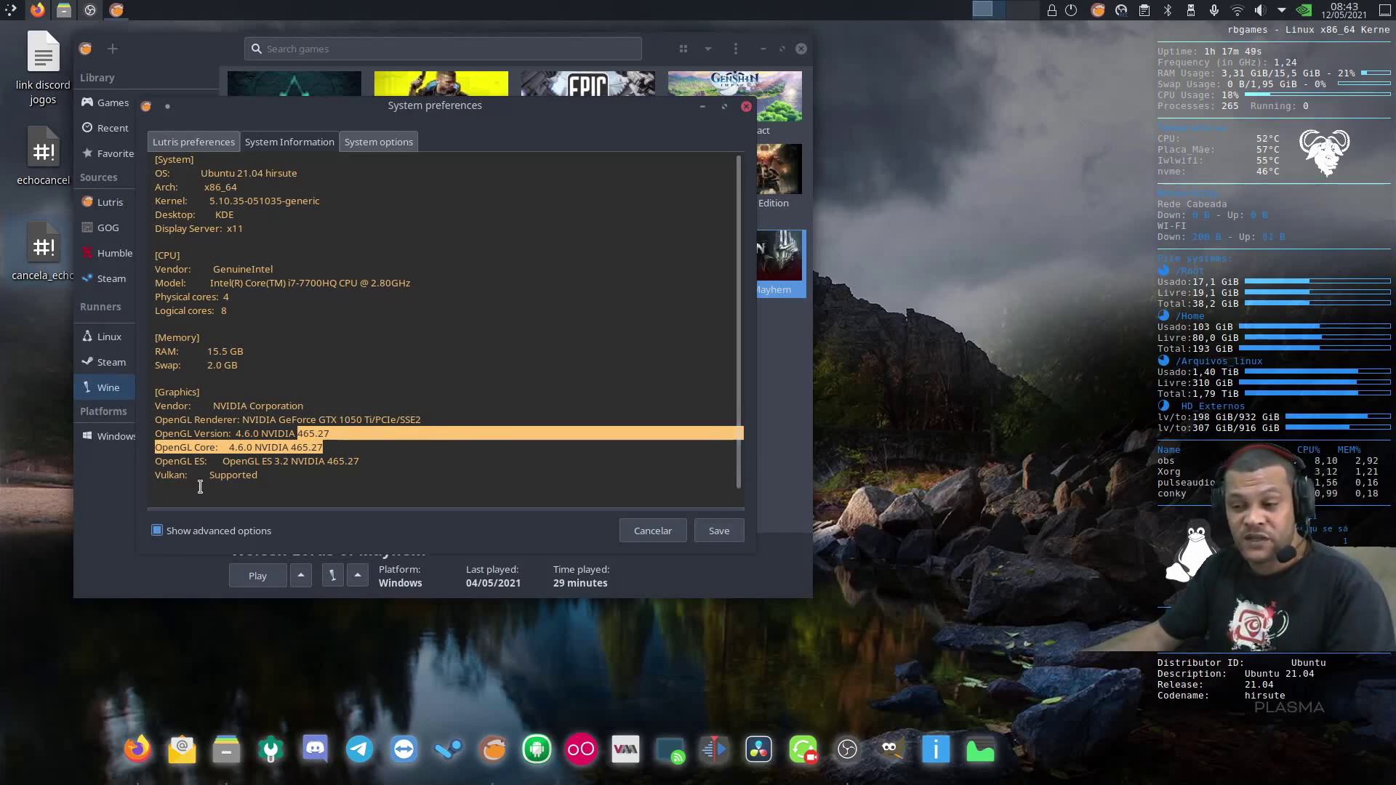
{"action": "left_click_drag", "start_coordinate": [221, 461], "coordinate": [356, 456]}
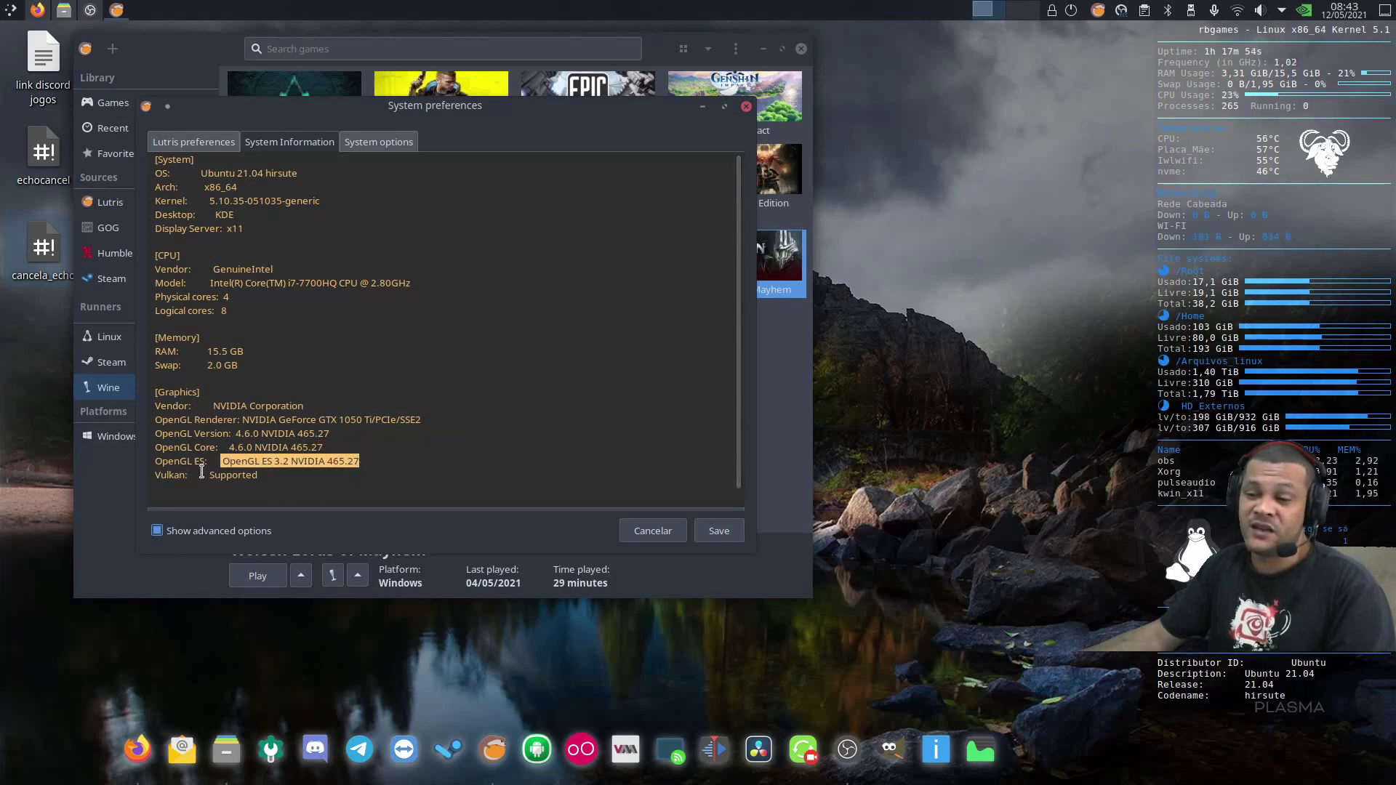
{"action": "left_click_drag", "start_coordinate": [203, 473], "coordinate": [323, 492]}
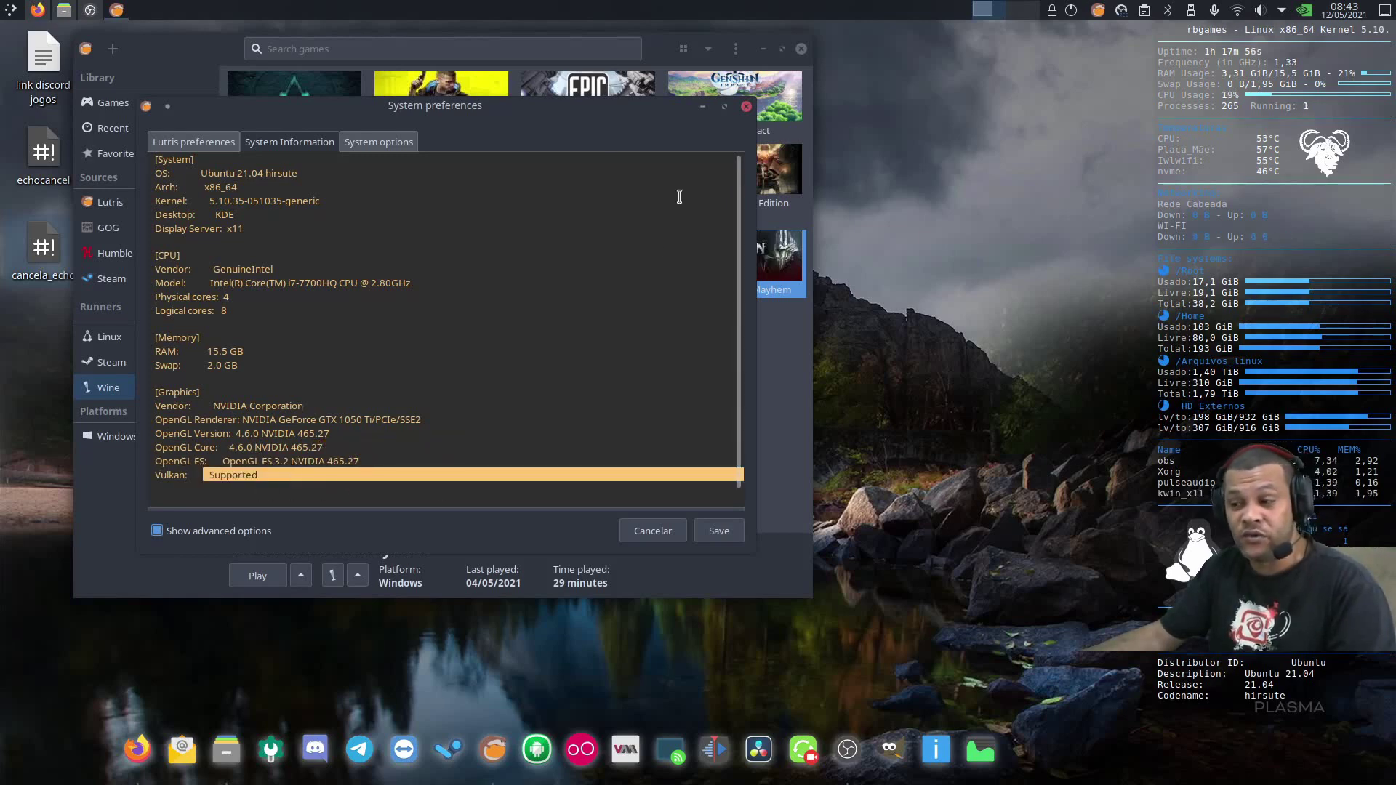
Open the global system options and place them side by side with the Wine runner's configuration.
{"action": "left_click", "coordinate": [379, 142]}
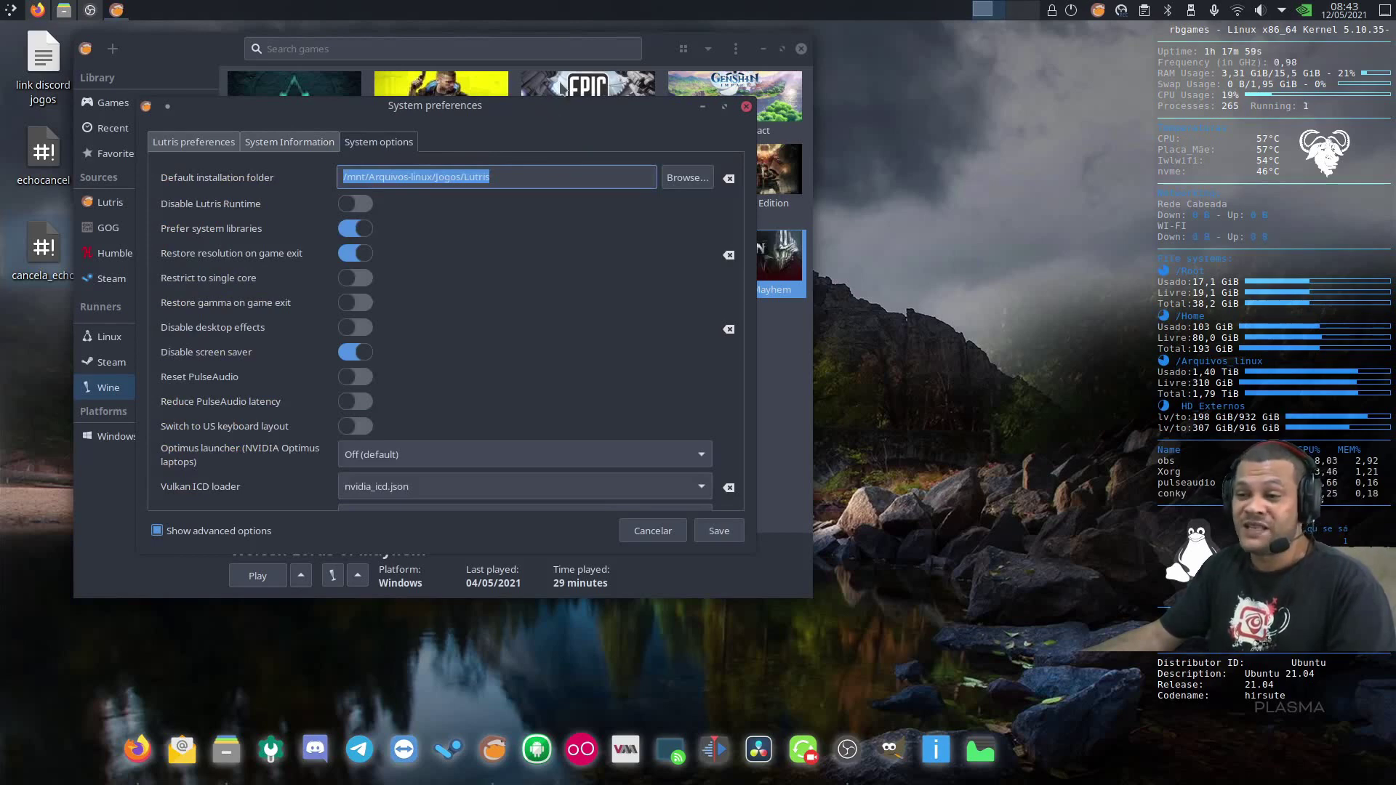
{"action": "left_click_drag", "start_coordinate": [551, 116], "coordinate": [640, 69]}
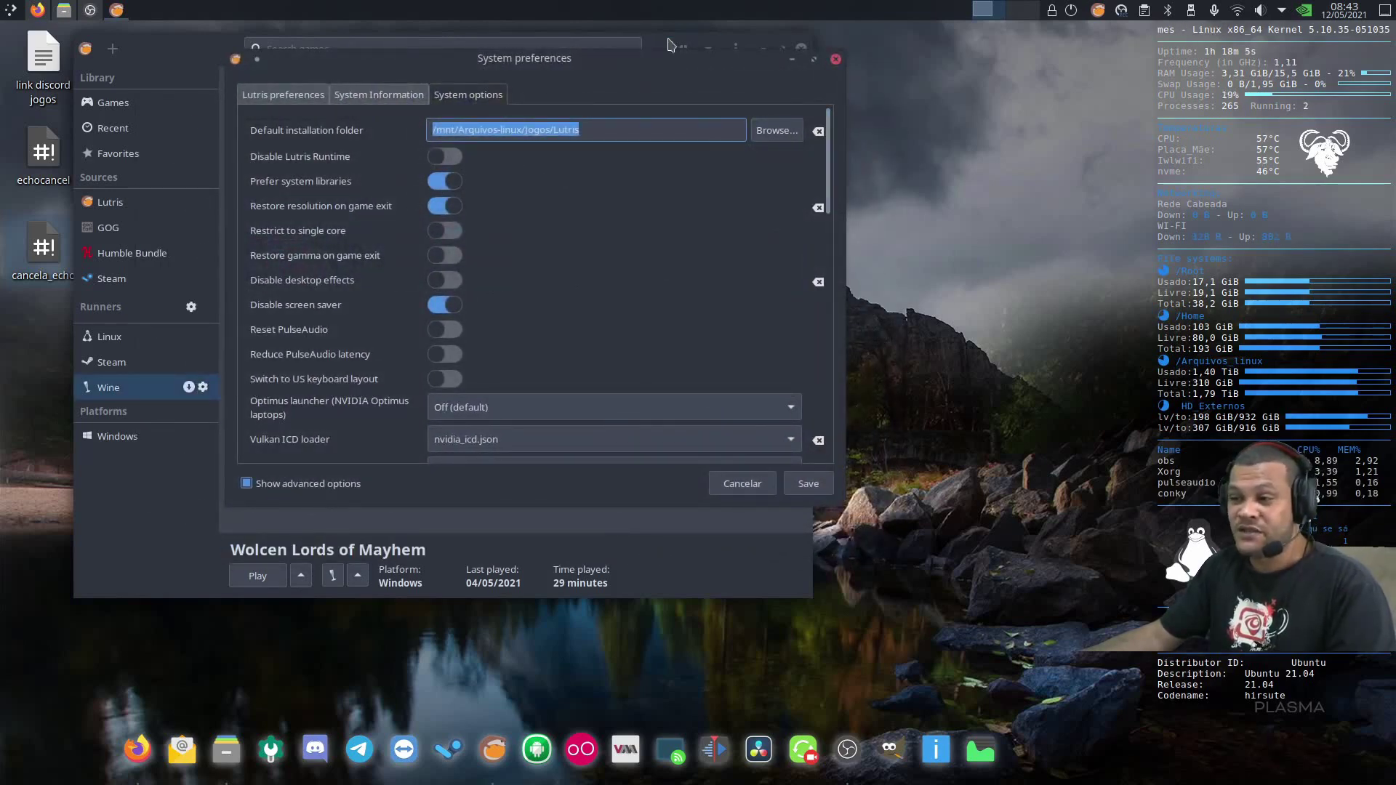
{"action": "left_click_drag", "start_coordinate": [623, 59], "coordinate": [702, 78]}
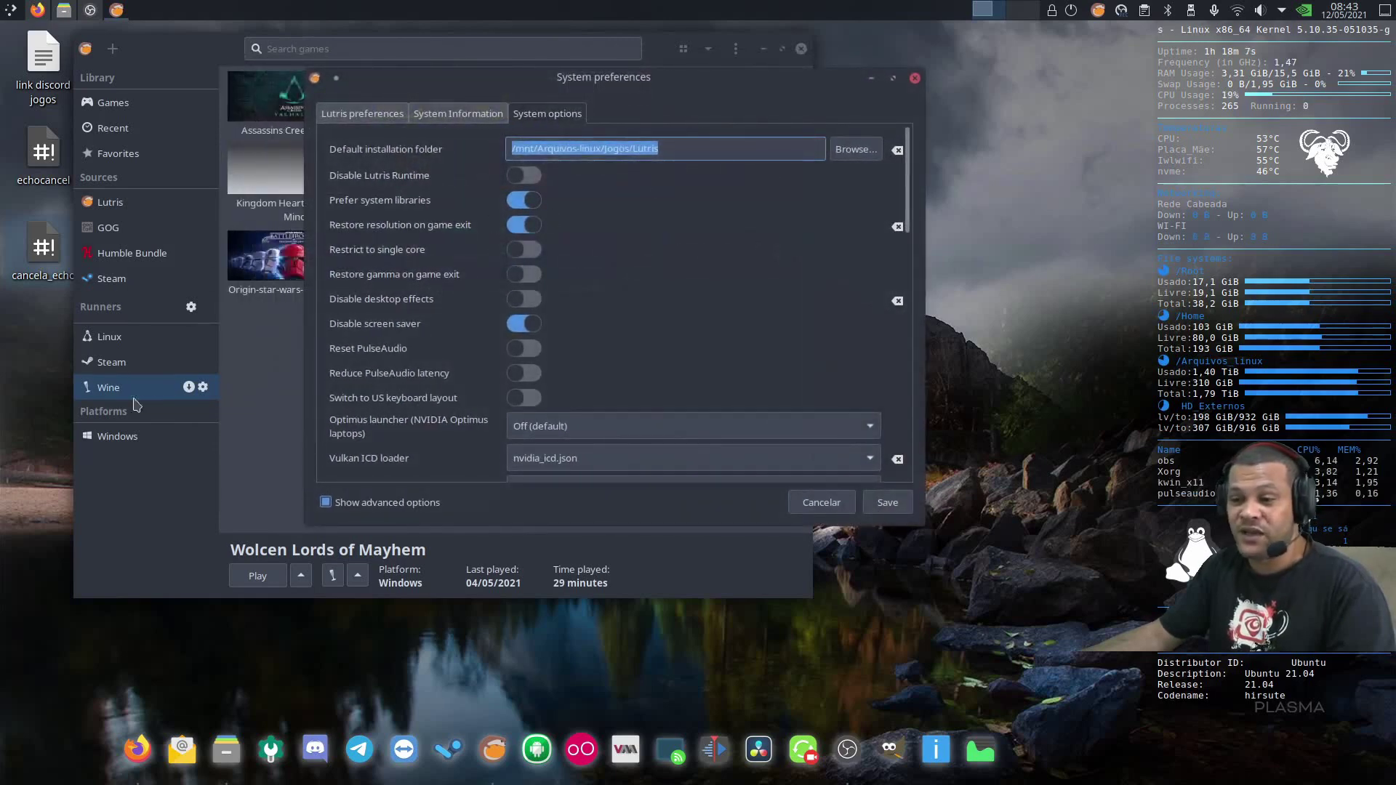
{"action": "left_click", "coordinate": [204, 388]}
{"action": "left_click", "coordinate": [204, 387]}
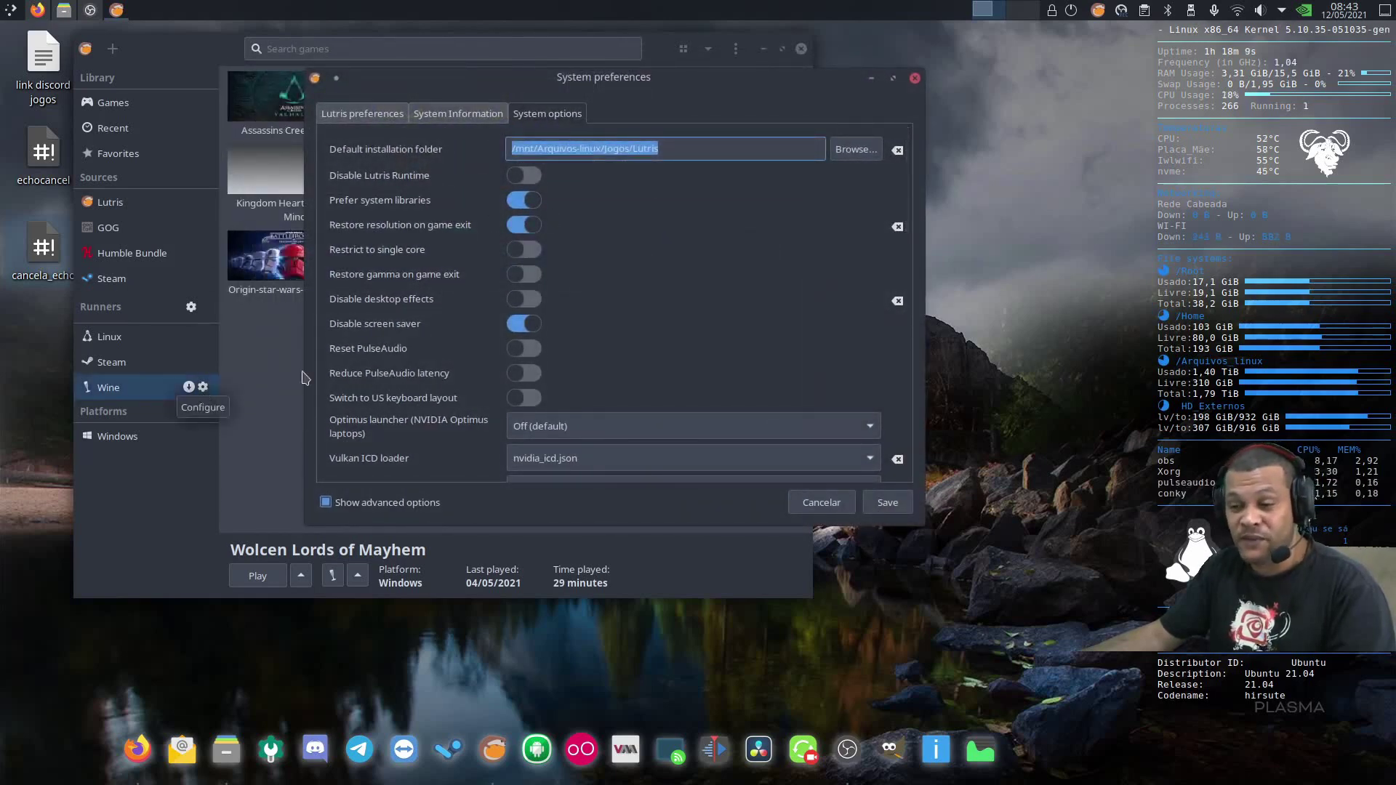
{"action": "left_click_drag", "start_coordinate": [442, 265], "coordinate": [248, 292]}
{"action": "left_click_drag", "start_coordinate": [306, 164], "coordinate": [579, 140]}
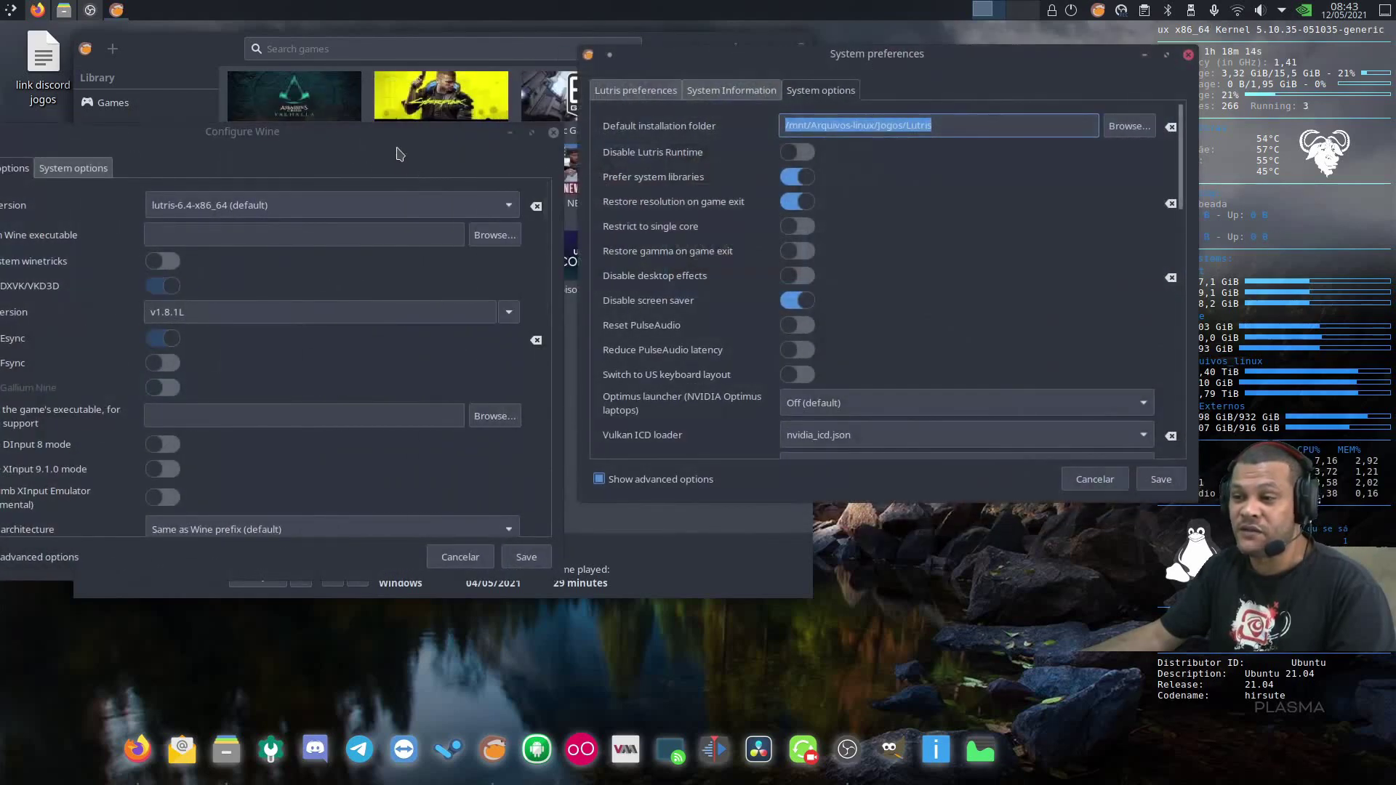
{"action": "left_click_drag", "start_coordinate": [566, 211], "coordinate": [620, 149]}
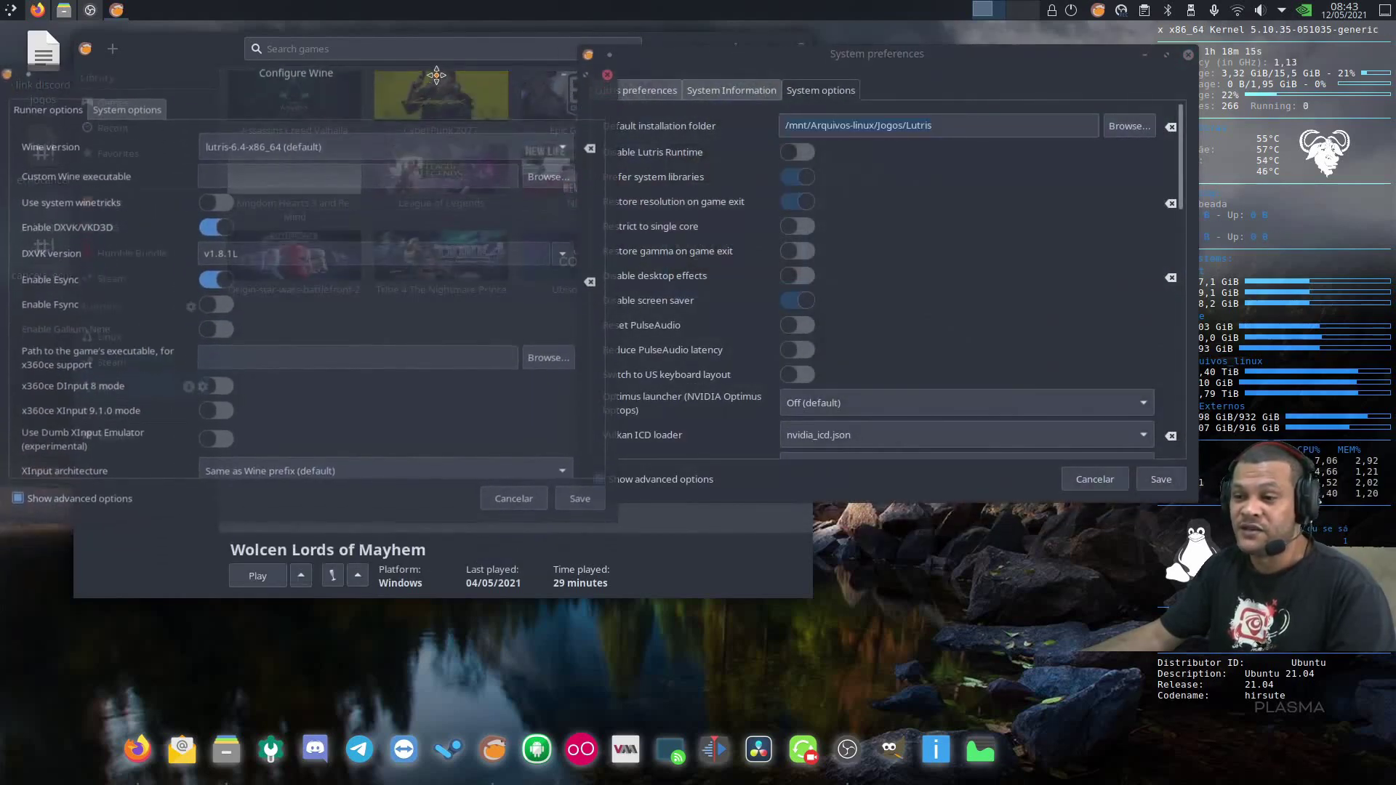
{"action": "left_click", "coordinate": [910, 73]}
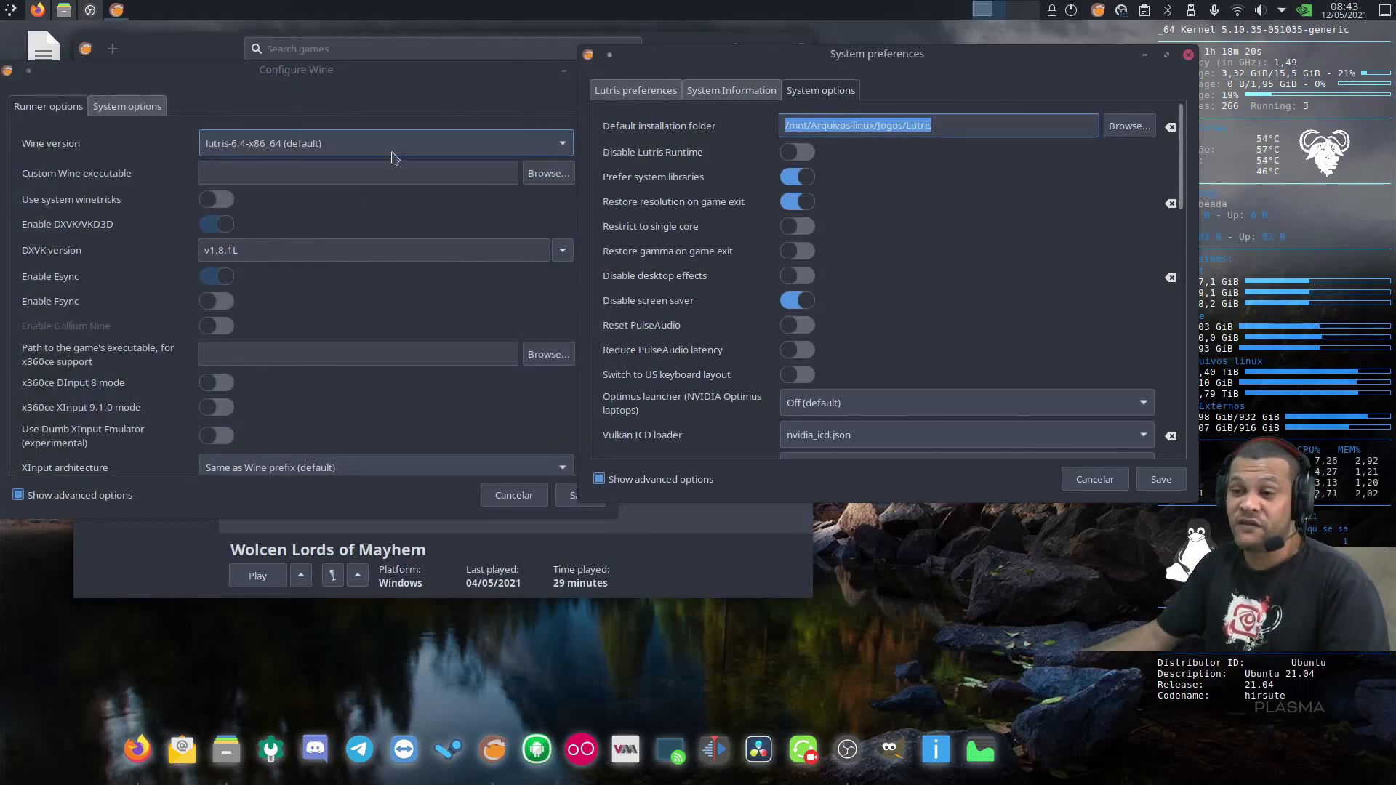
Compare Wine's own system options with the global ones, then close the Wine configuration without saving.
{"action": "left_click", "coordinate": [161, 108]}
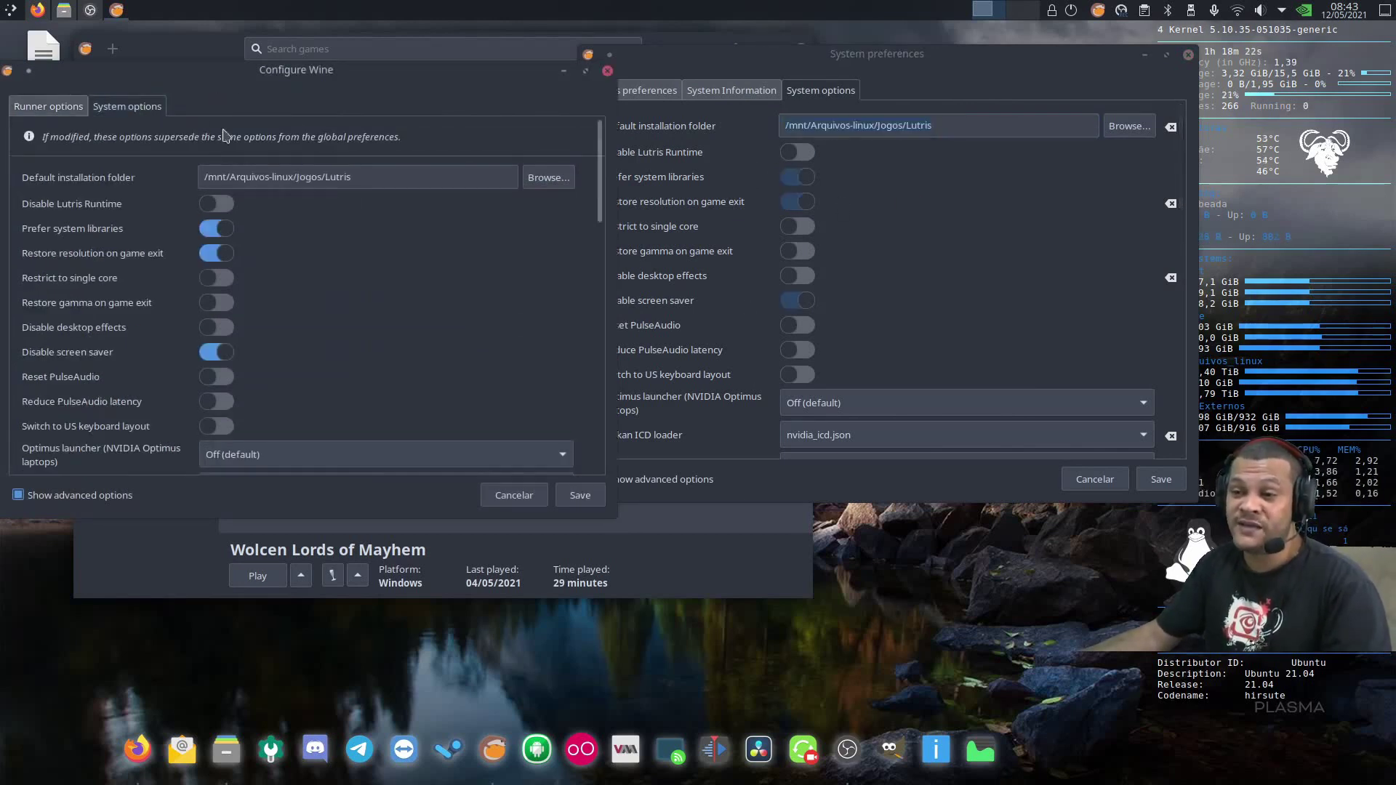
{"action": "left_click", "coordinate": [49, 106]}
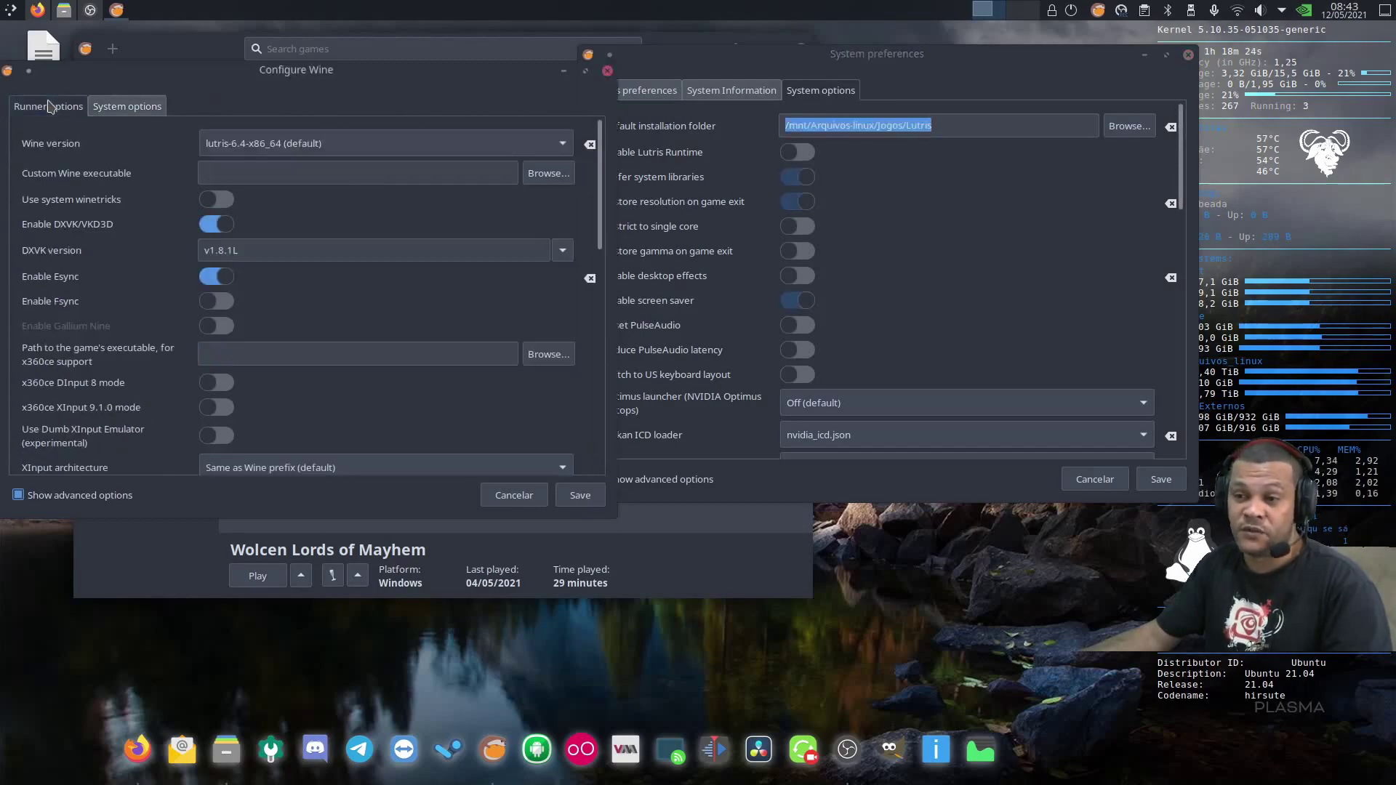
{"action": "left_click", "coordinate": [127, 106]}
{"action": "left_click", "coordinate": [608, 70]}
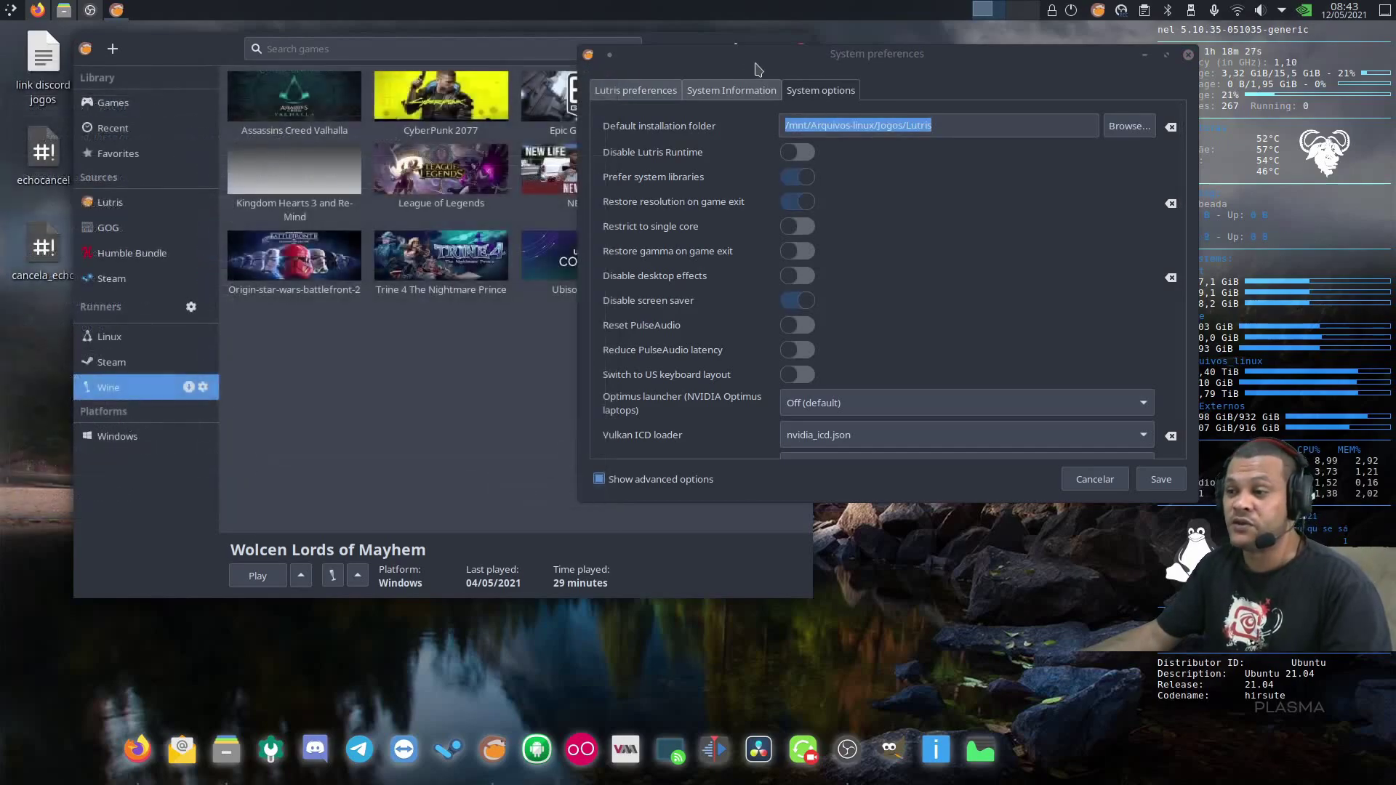
Review the global system options with advanced options hidden and shown again, then save the preferences.
{"action": "left_click_drag", "start_coordinate": [755, 69], "coordinate": [421, 66]}
{"action": "scroll", "coordinate": [621, 377], "scroll_direction": "down", "scroll_amount": 3}
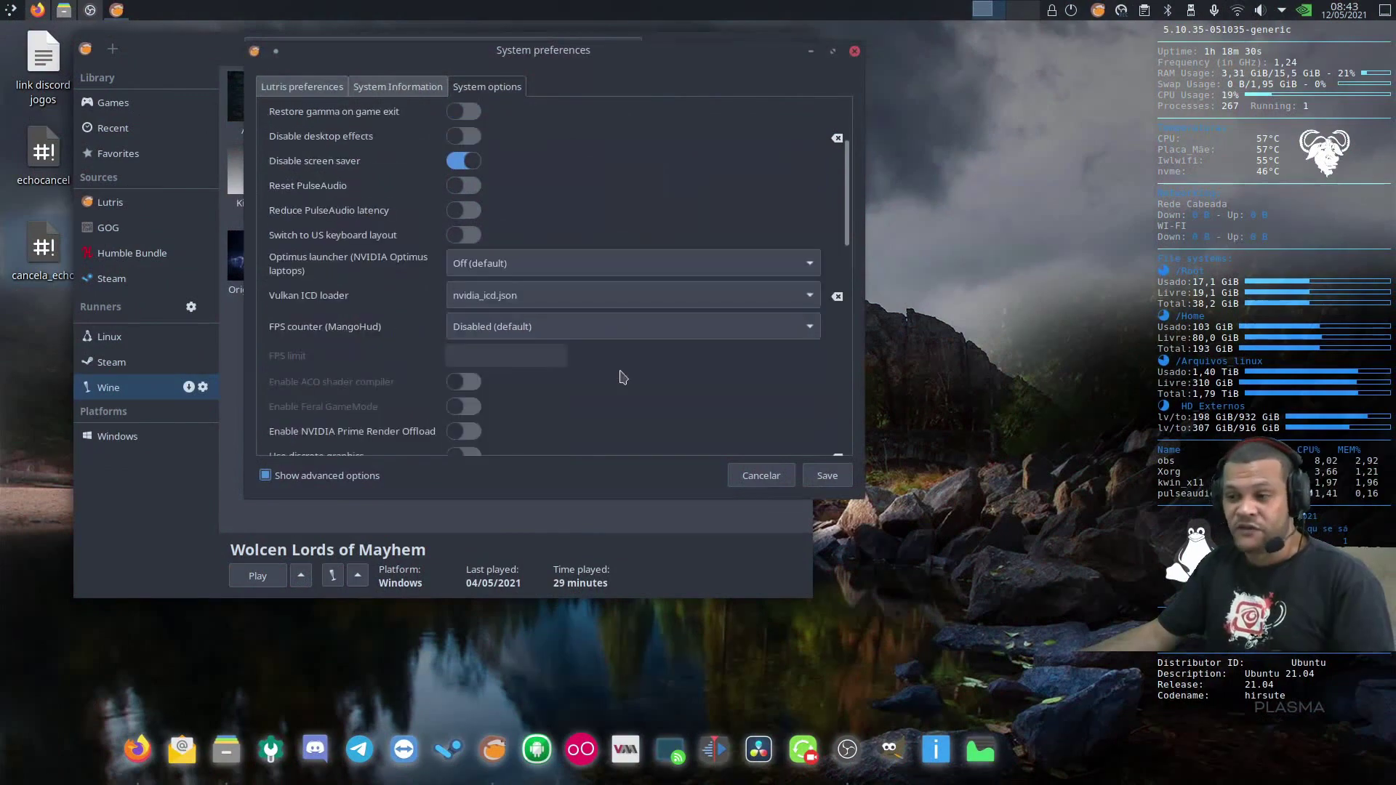
{"action": "scroll", "coordinate": [622, 377], "scroll_direction": "down", "scroll_amount": 10}
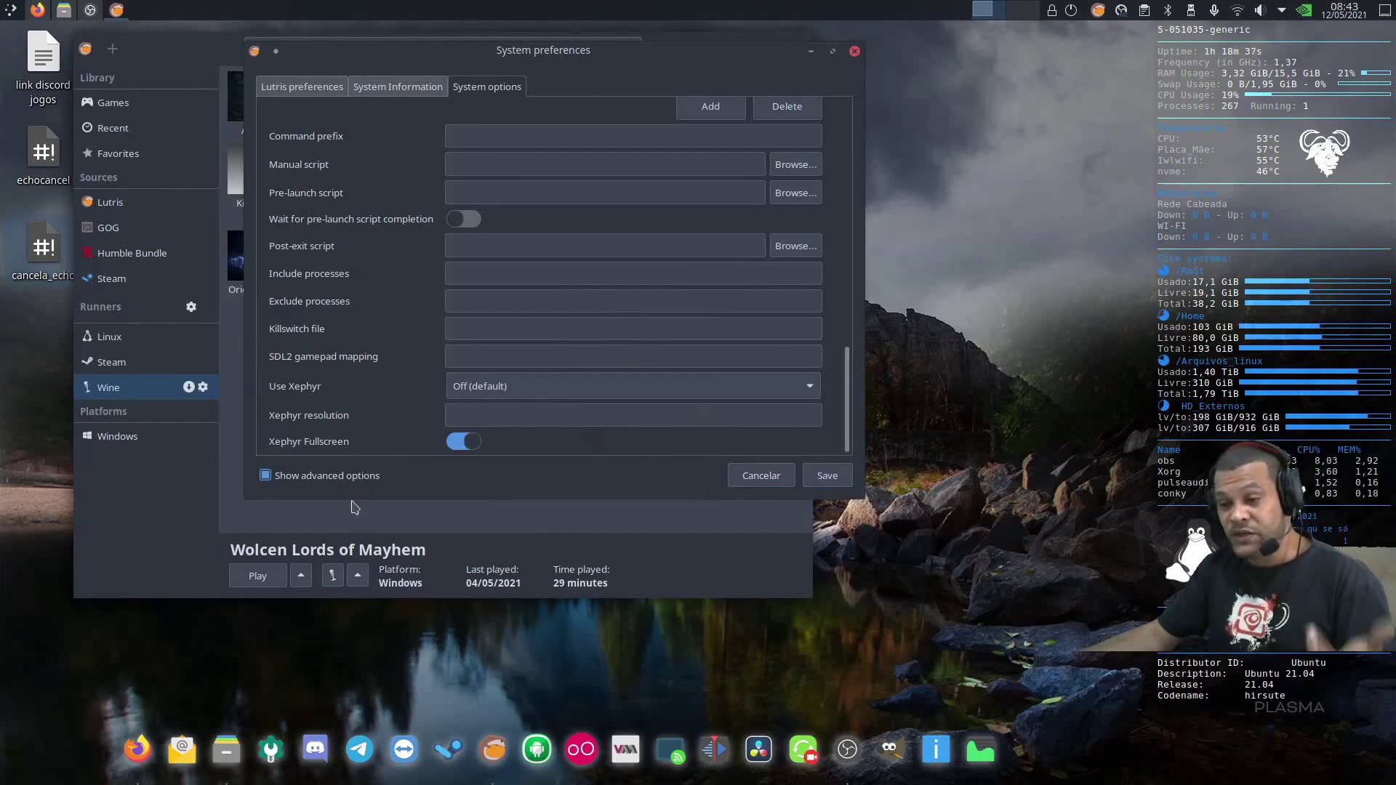
{"action": "left_click", "coordinate": [324, 480]}
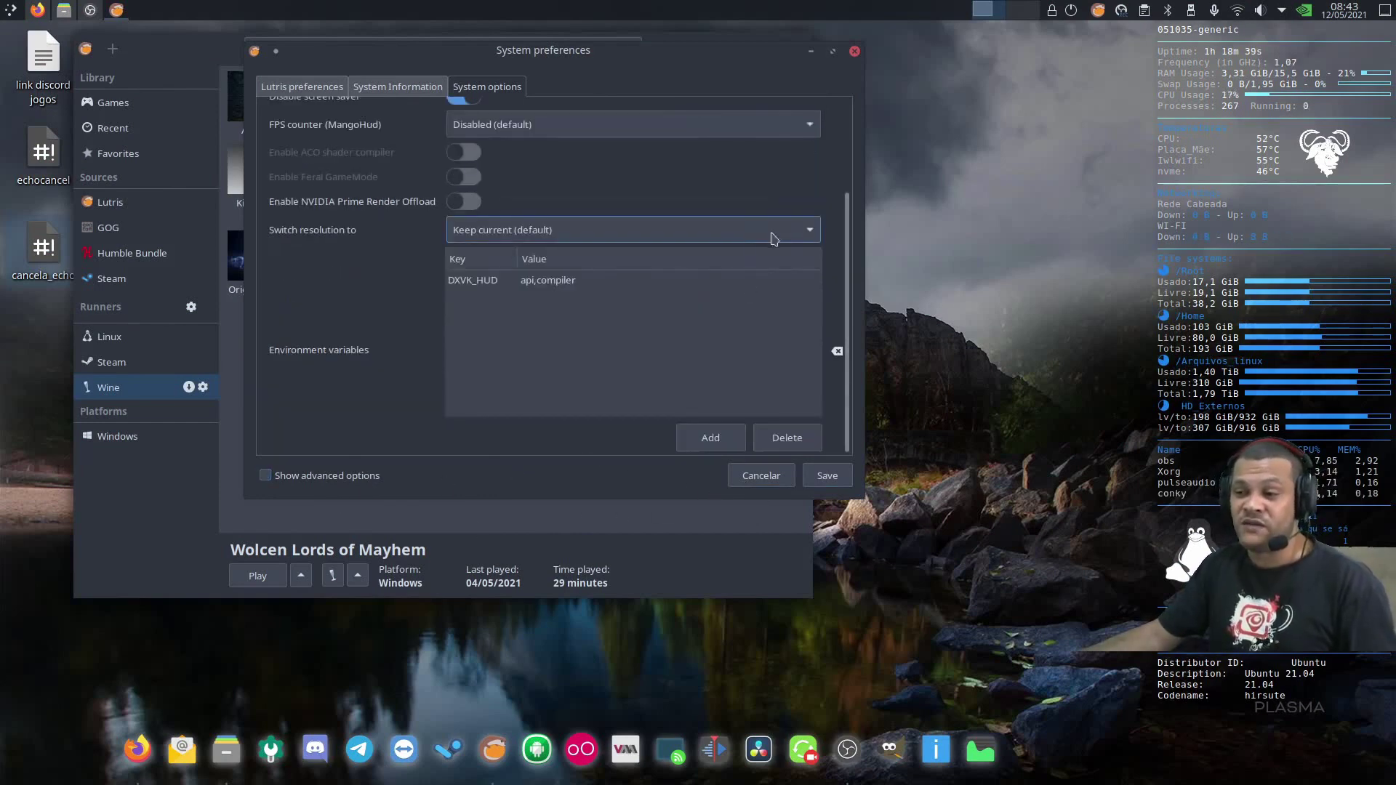
{"action": "scroll", "coordinate": [696, 160], "scroll_direction": "up", "scroll_amount": 4}
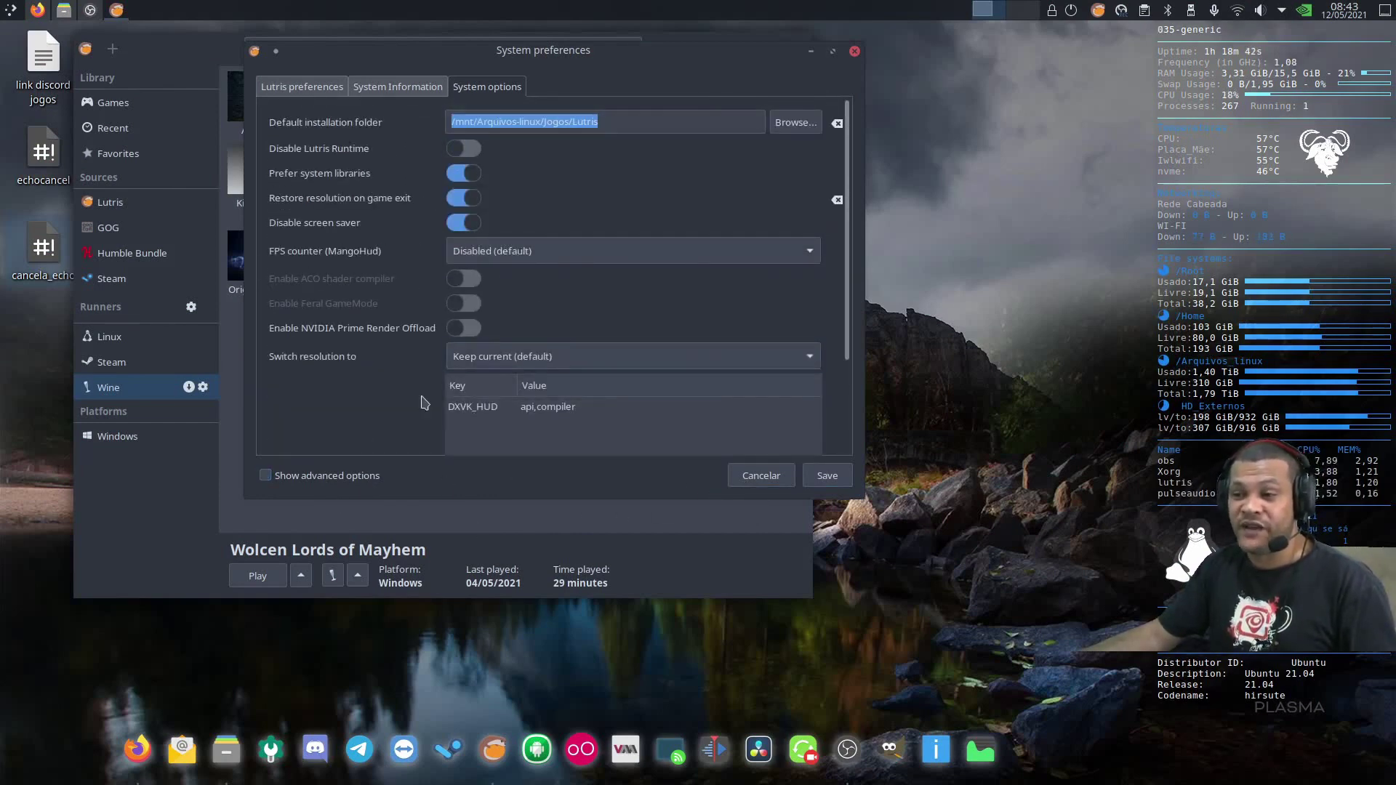
{"action": "left_click", "coordinate": [266, 476]}
{"action": "scroll", "coordinate": [745, 276], "scroll_direction": "down", "scroll_amount": 5}
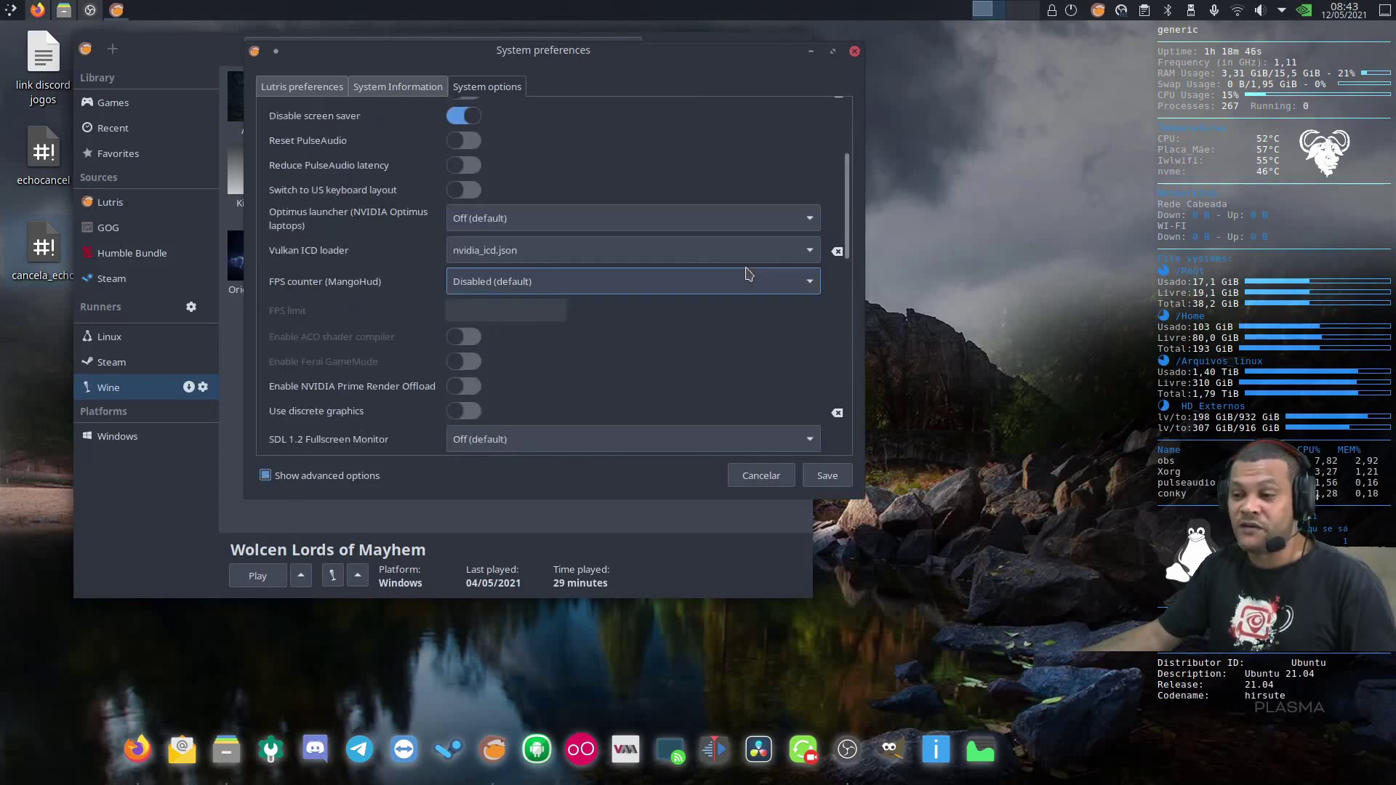
{"action": "scroll", "coordinate": [745, 282], "scroll_direction": "down", "scroll_amount": 8}
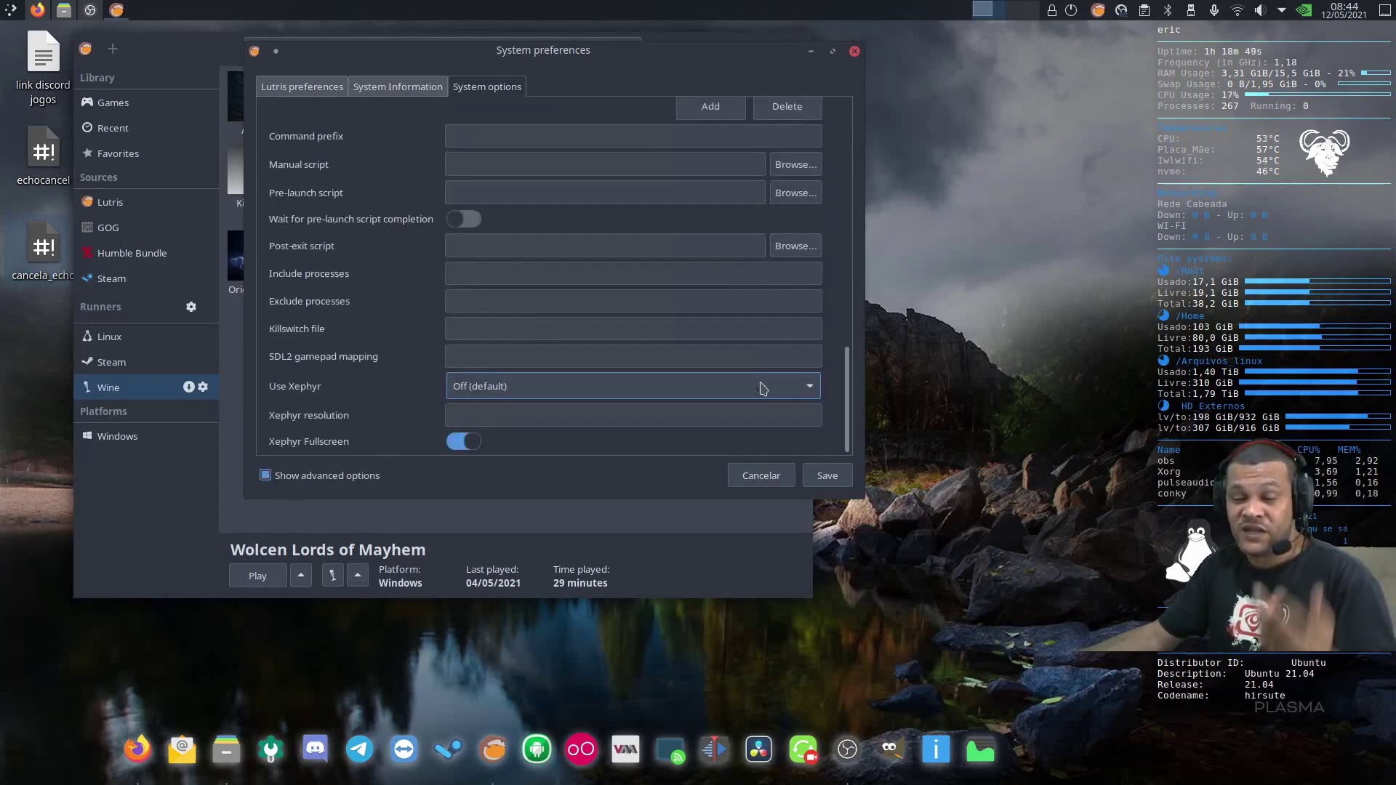
{"action": "left_click", "coordinate": [828, 476]}
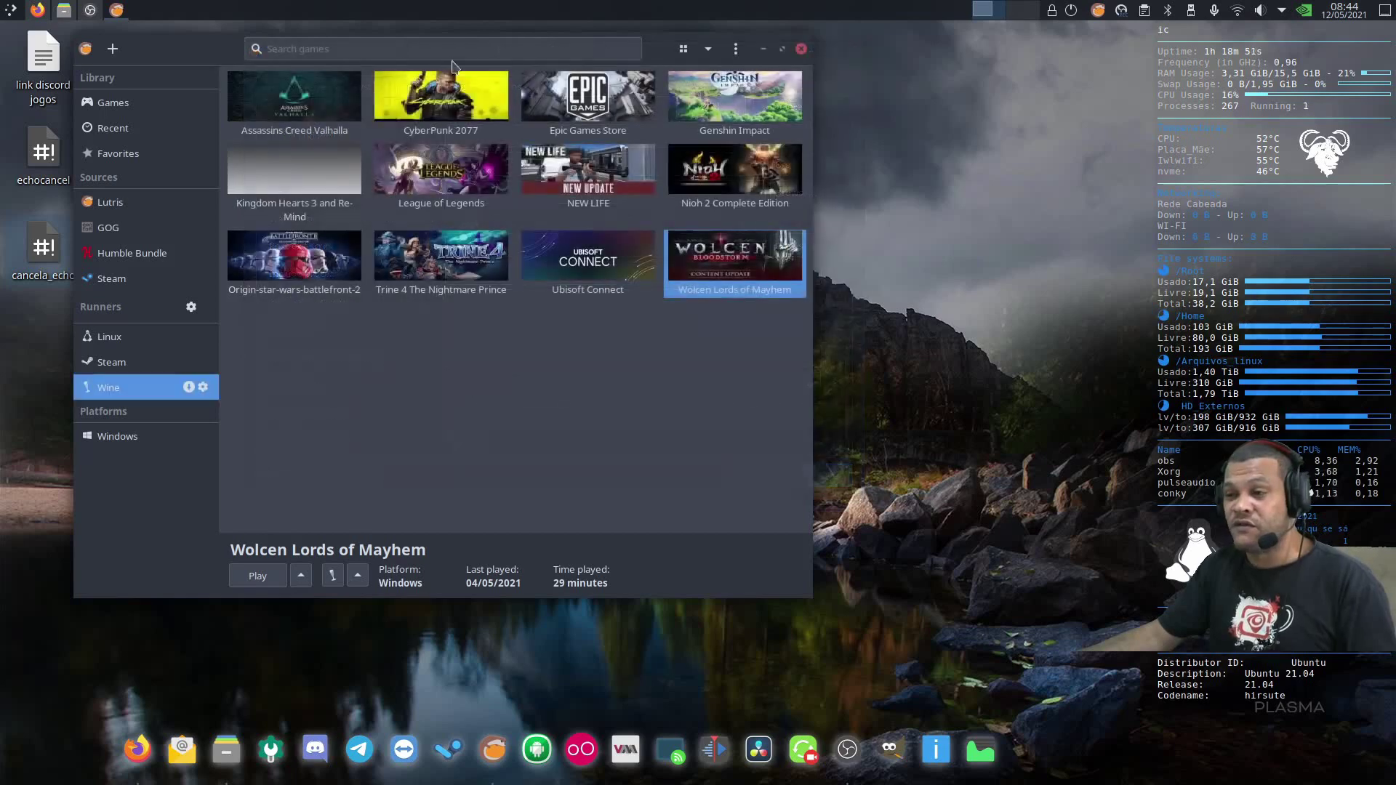
Search the Lutris community installers for "epic games".
{"action": "left_click_drag", "start_coordinate": [218, 60], "coordinate": [390, 81]}
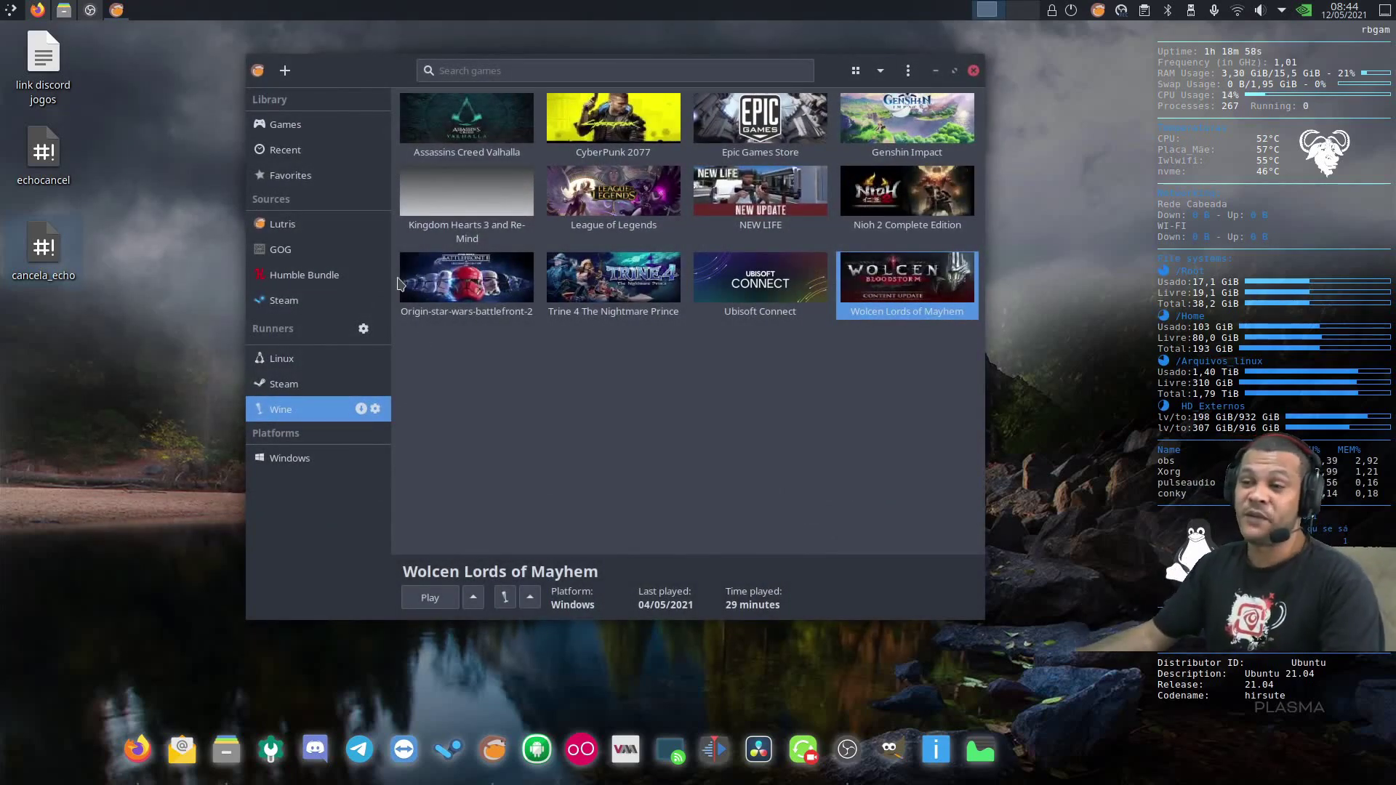
{"action": "left_click_drag", "start_coordinate": [295, 78], "coordinate": [238, 80]}
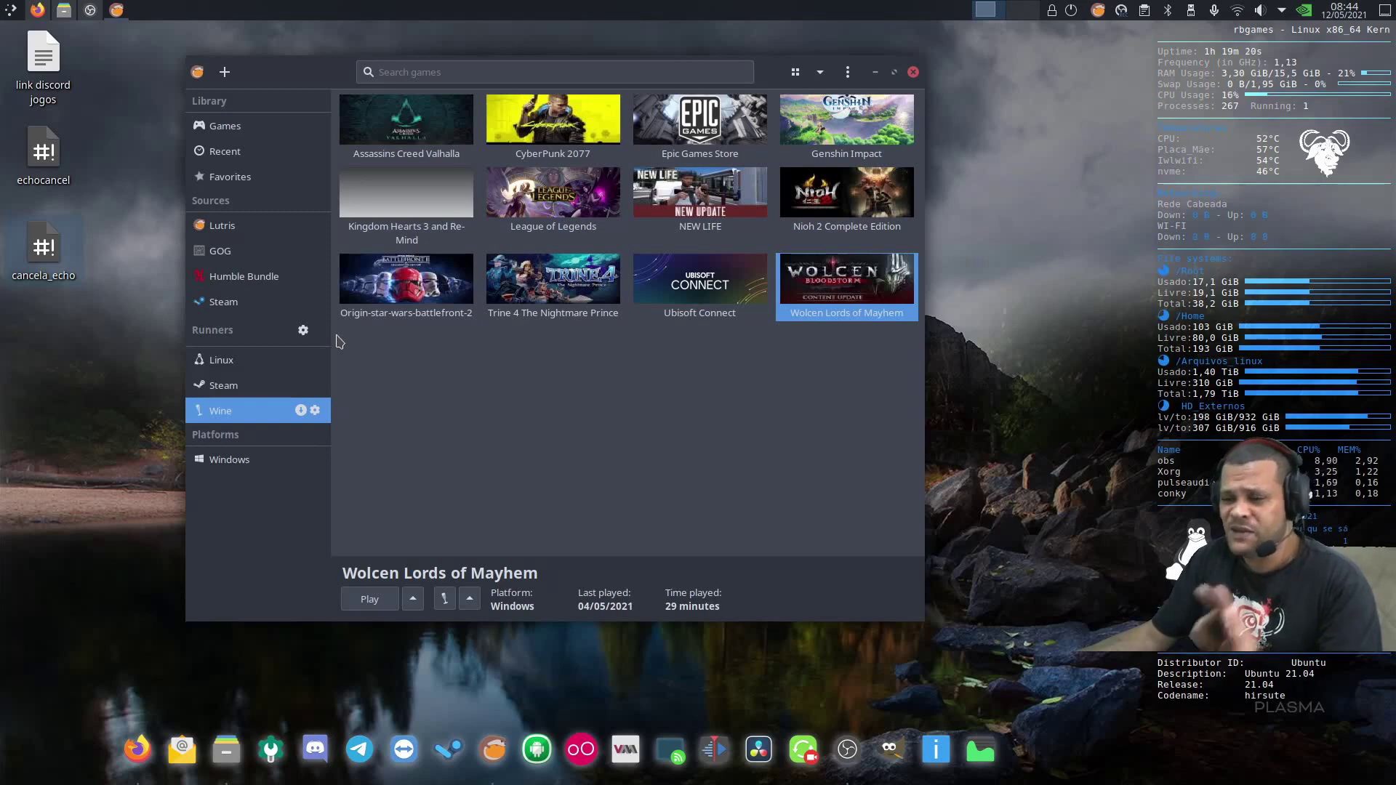
{"action": "left_click", "coordinate": [223, 231]}
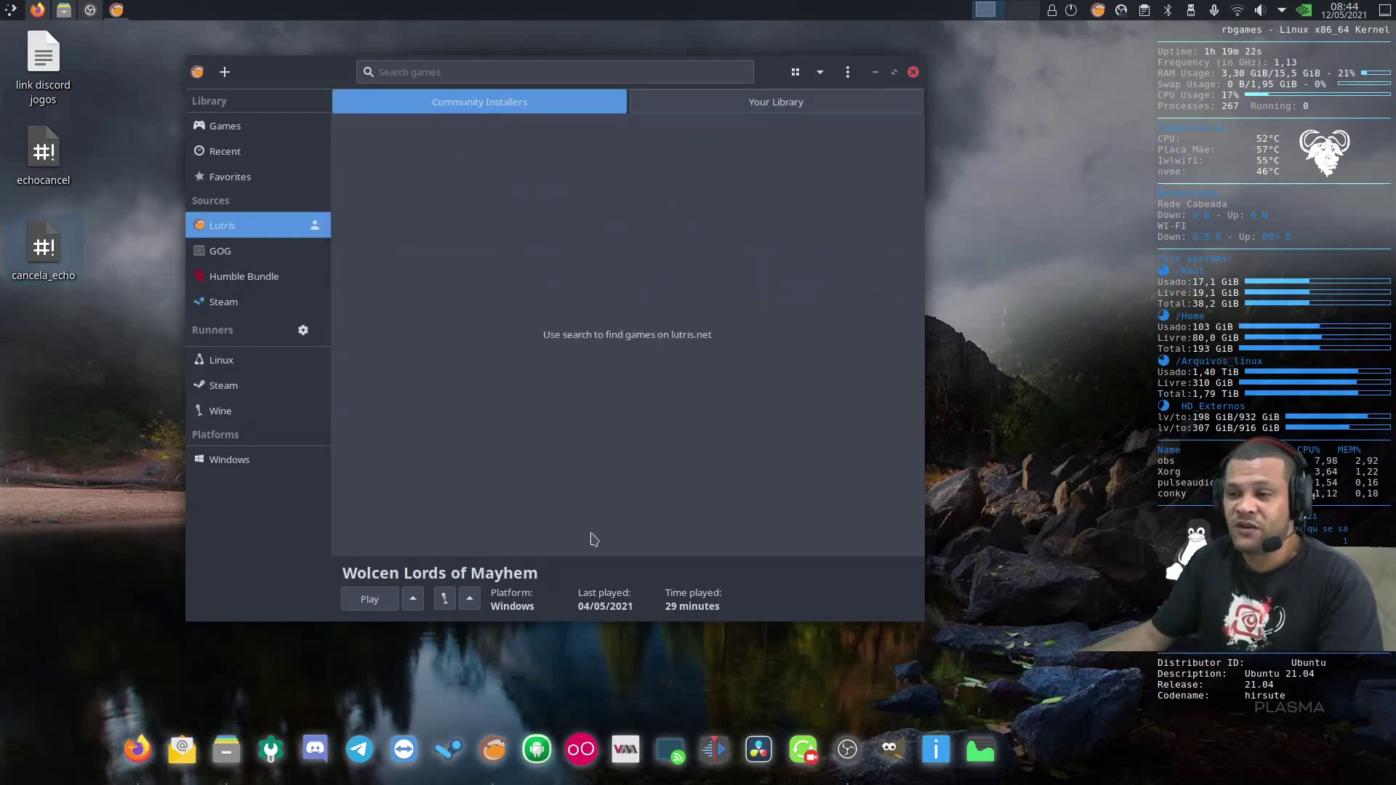
{"action": "left_click", "coordinate": [493, 74]}
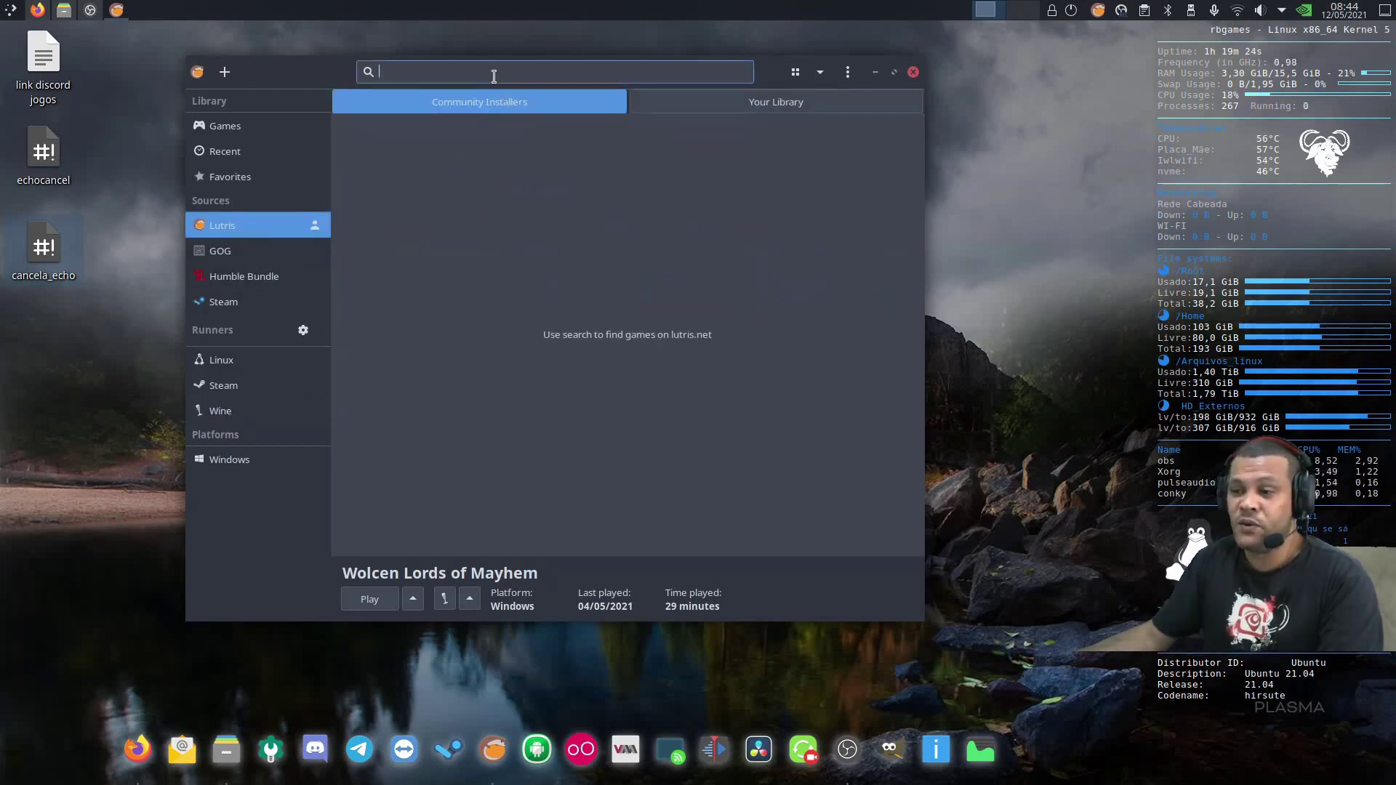
{"action": "type", "text": "epic games"}
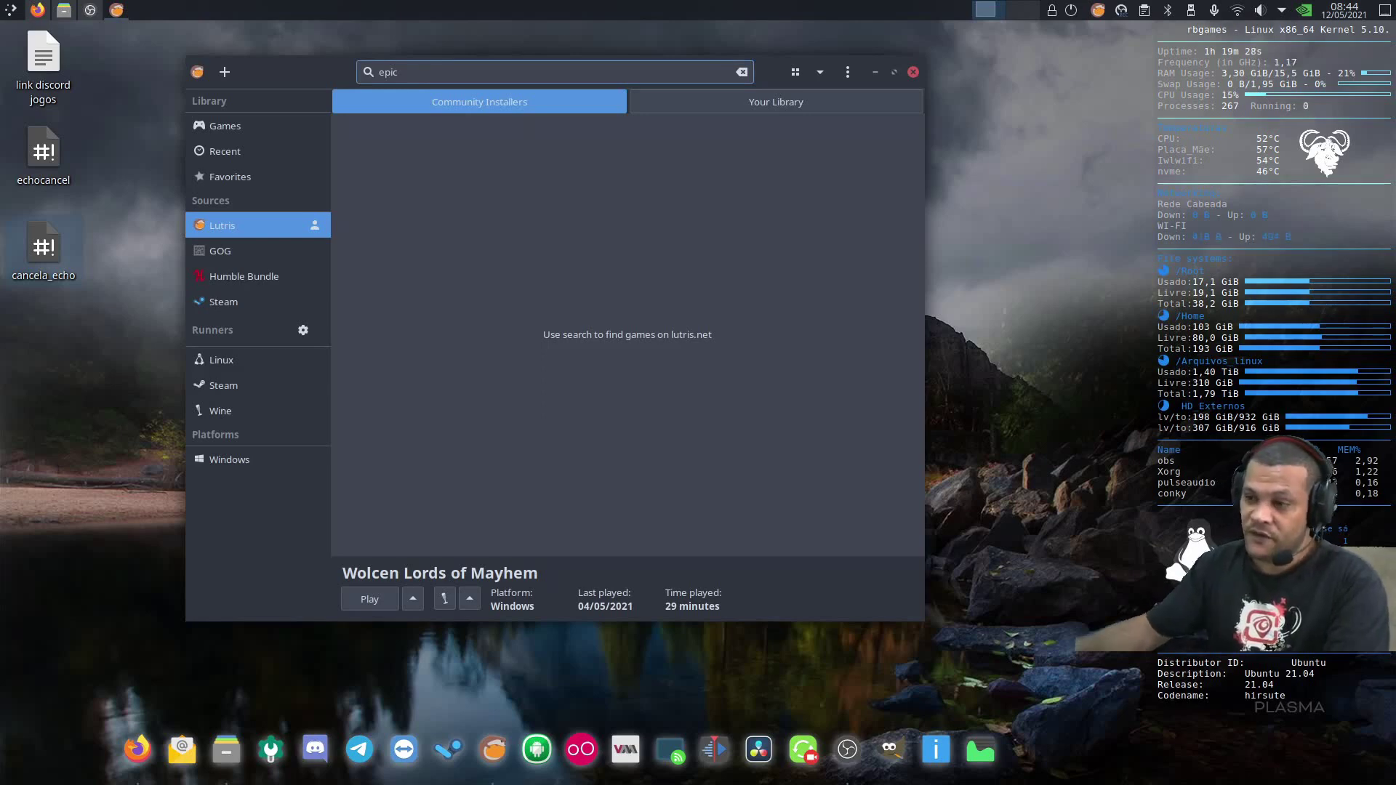
List the Wine games, open the configuration of Epic Games Store and review its game options.
{"action": "left_click", "coordinate": [409, 173]}
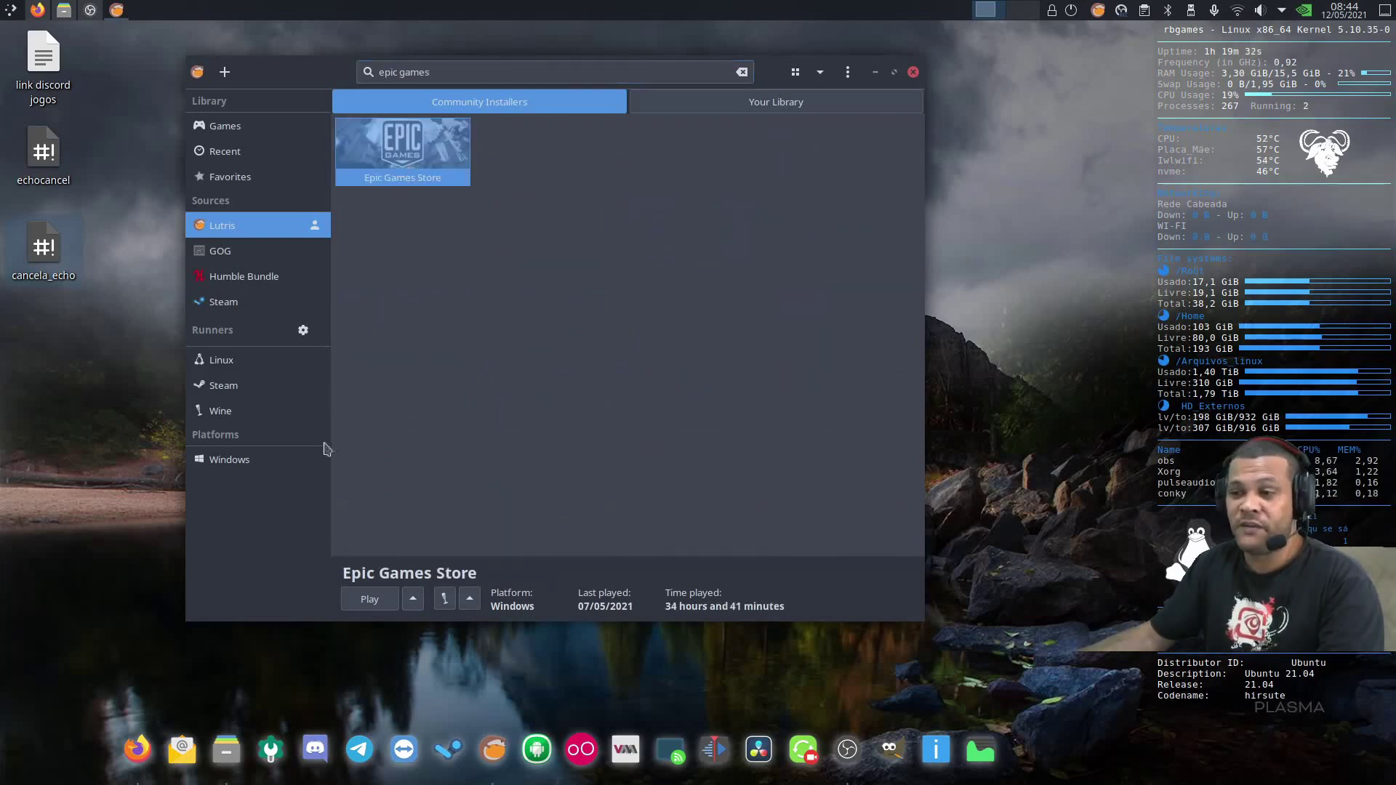
{"action": "left_click", "coordinate": [218, 410]}
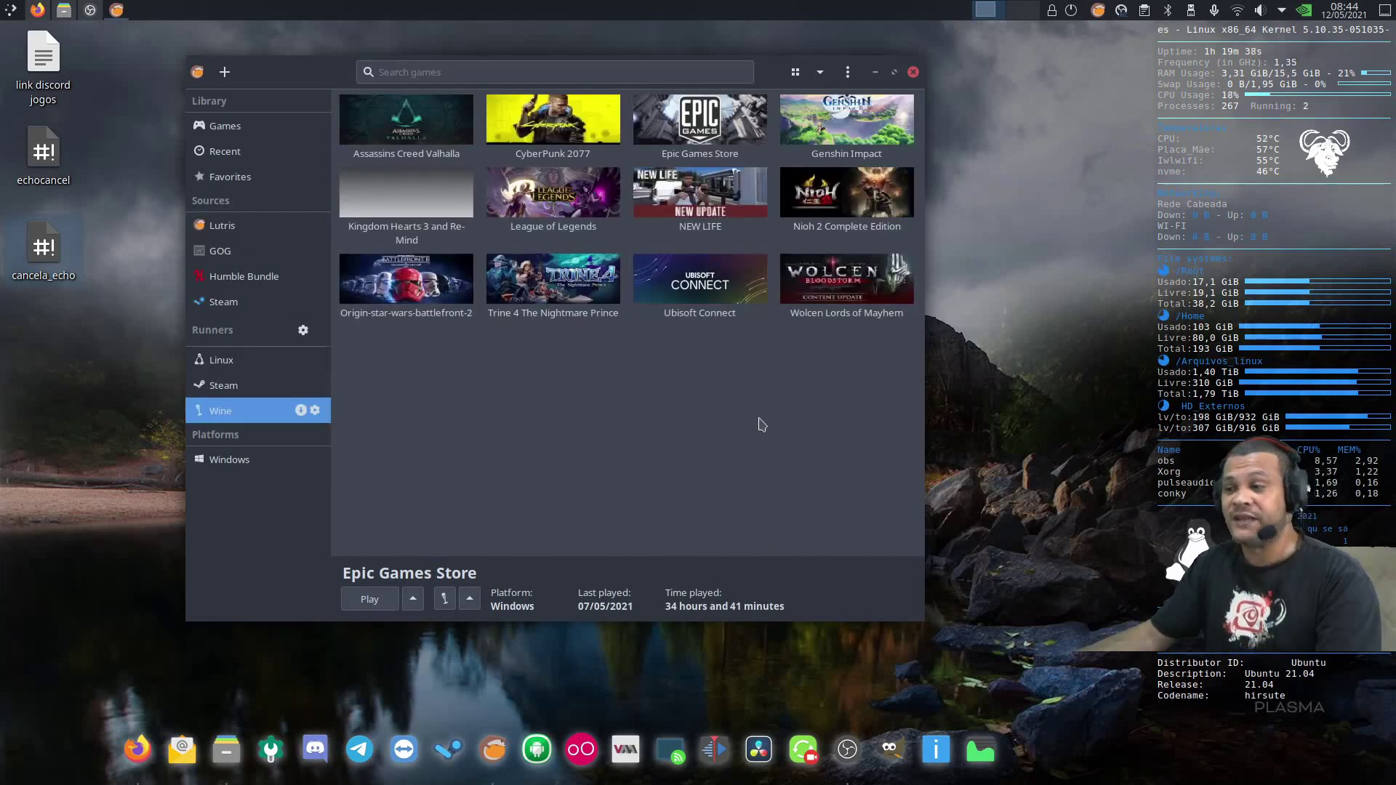
{"action": "right_click", "coordinate": [727, 127]}
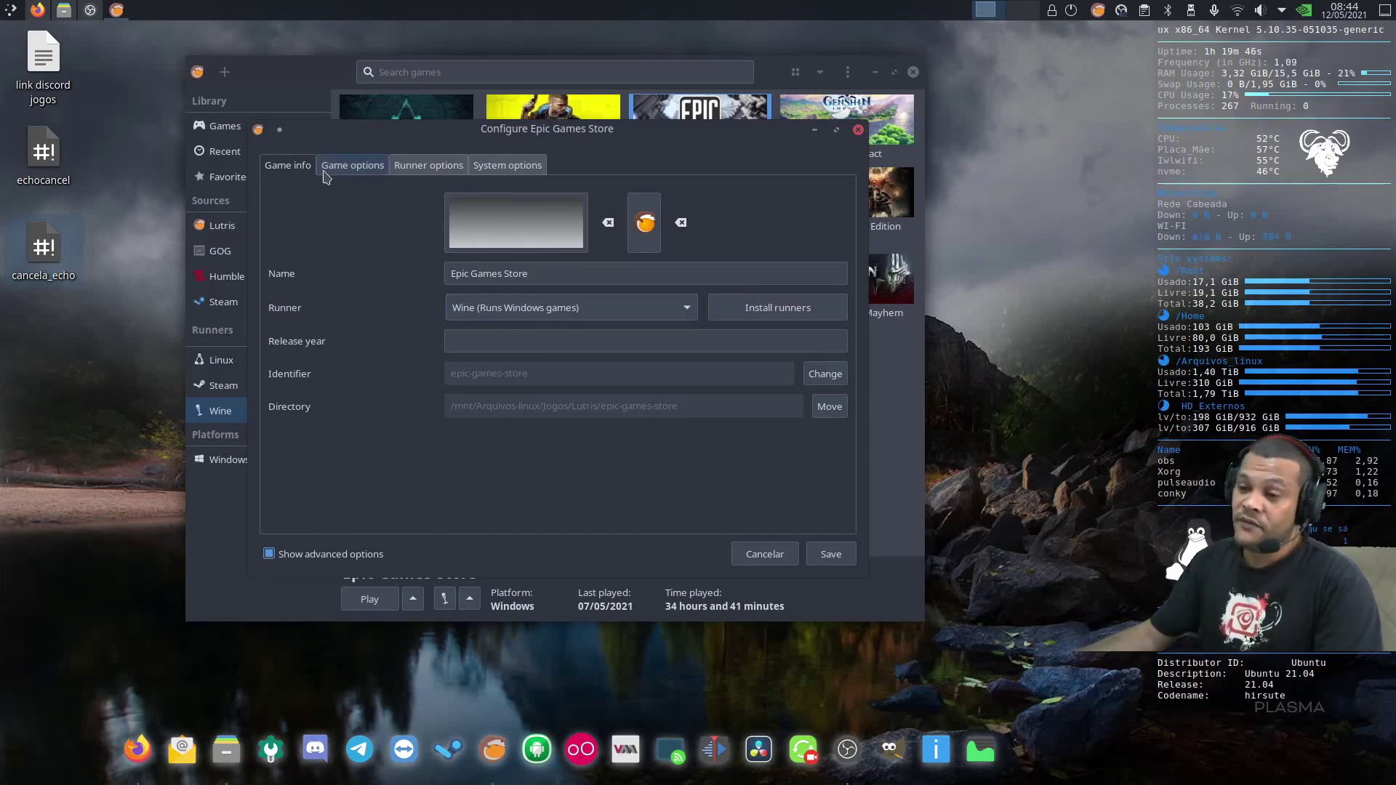
{"action": "left_click", "coordinate": [352, 167]}
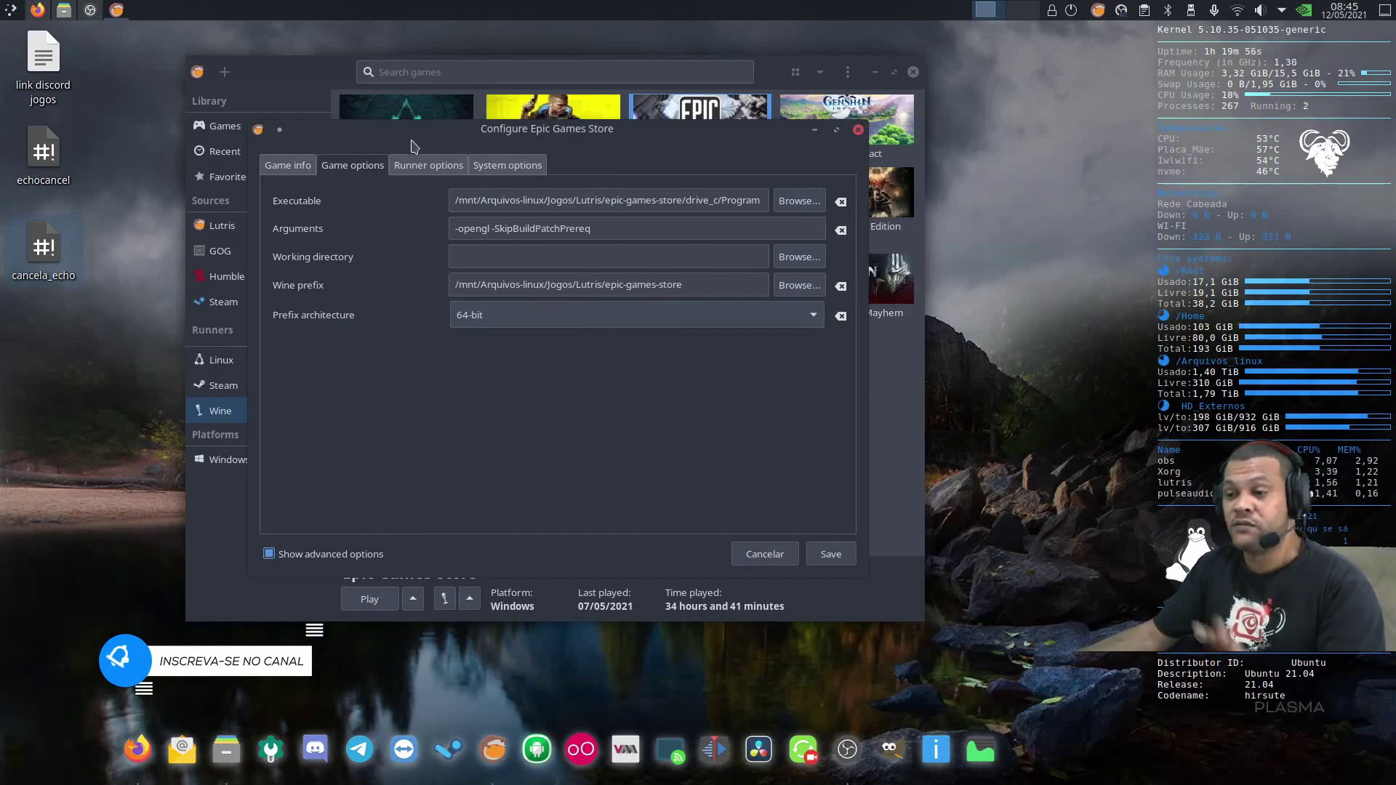
Review the runner options of Epic Games Store, including the Wine version, DXVK and Esync settings.
{"action": "left_click", "coordinate": [451, 164]}
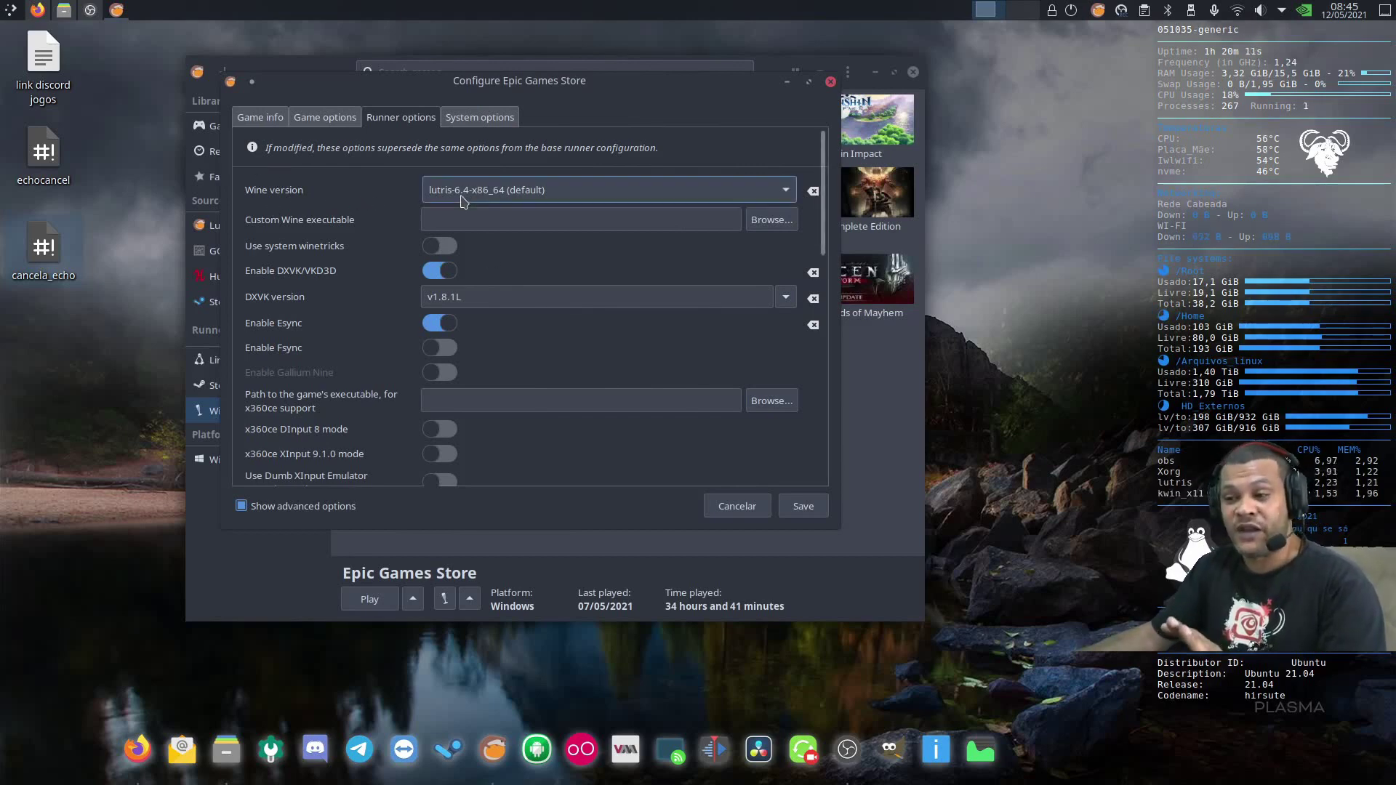
{"action": "left_click_drag", "start_coordinate": [459, 82], "coordinate": [456, 190]}
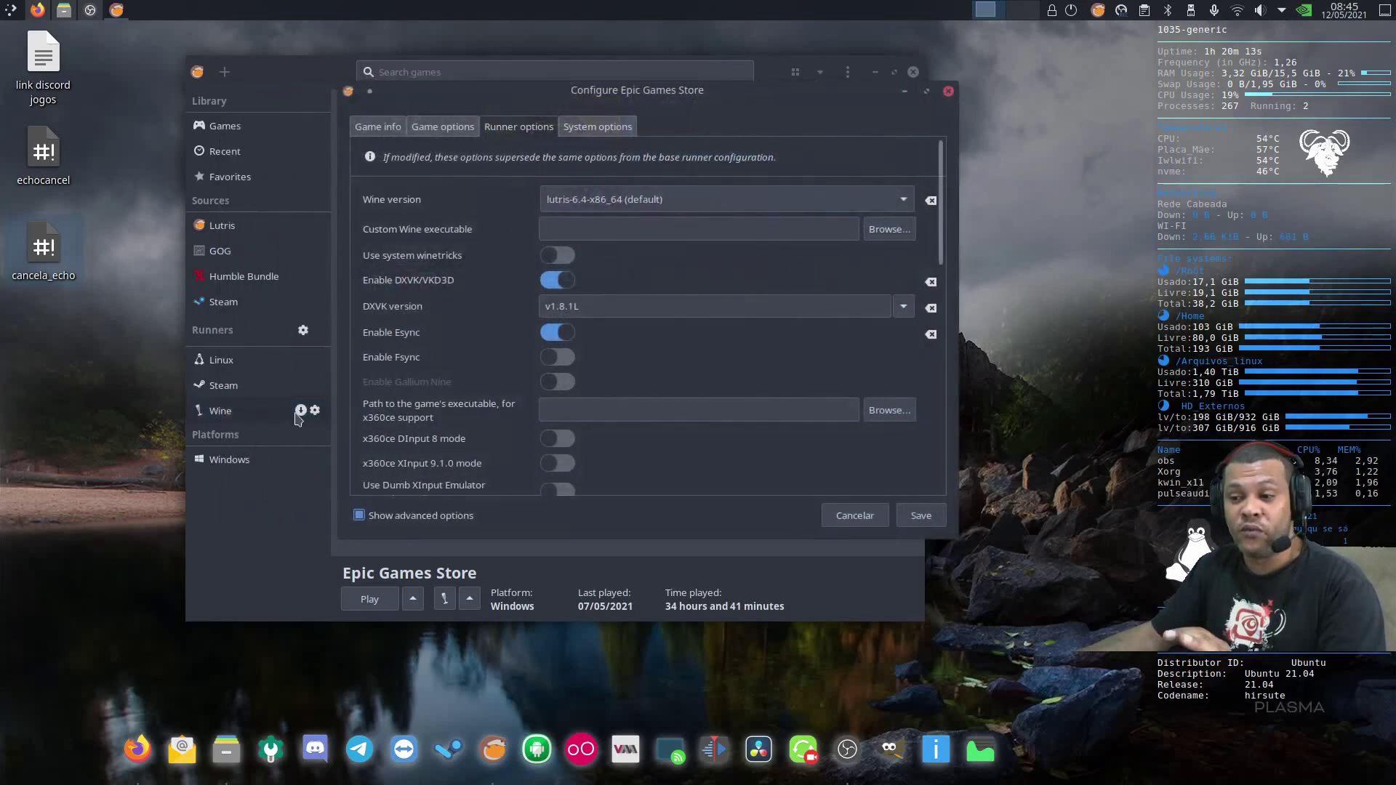
{"action": "left_click", "coordinate": [314, 412]}
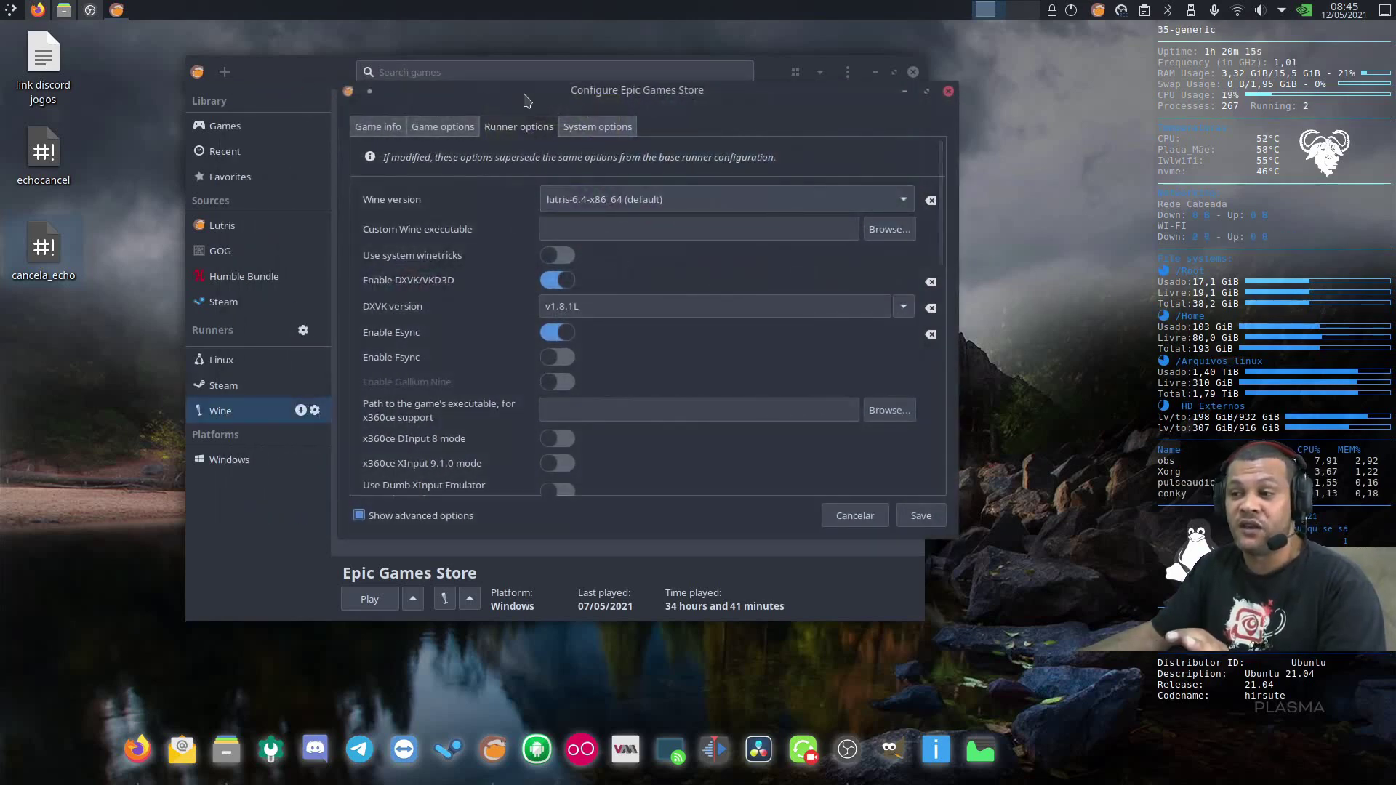
{"action": "left_click_drag", "start_coordinate": [421, 90], "coordinate": [274, 78]}
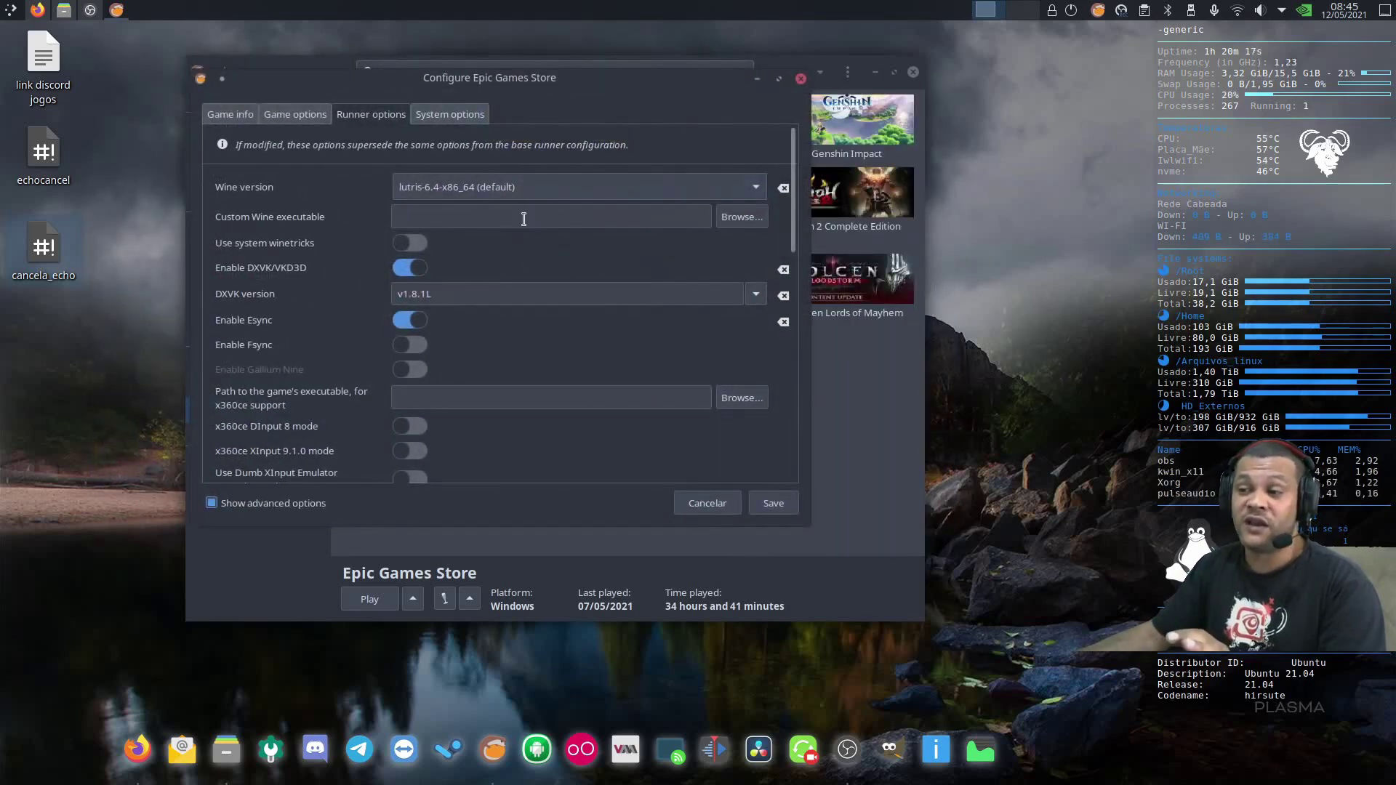
{"action": "scroll", "coordinate": [542, 323], "scroll_direction": "down", "scroll_amount": 10}
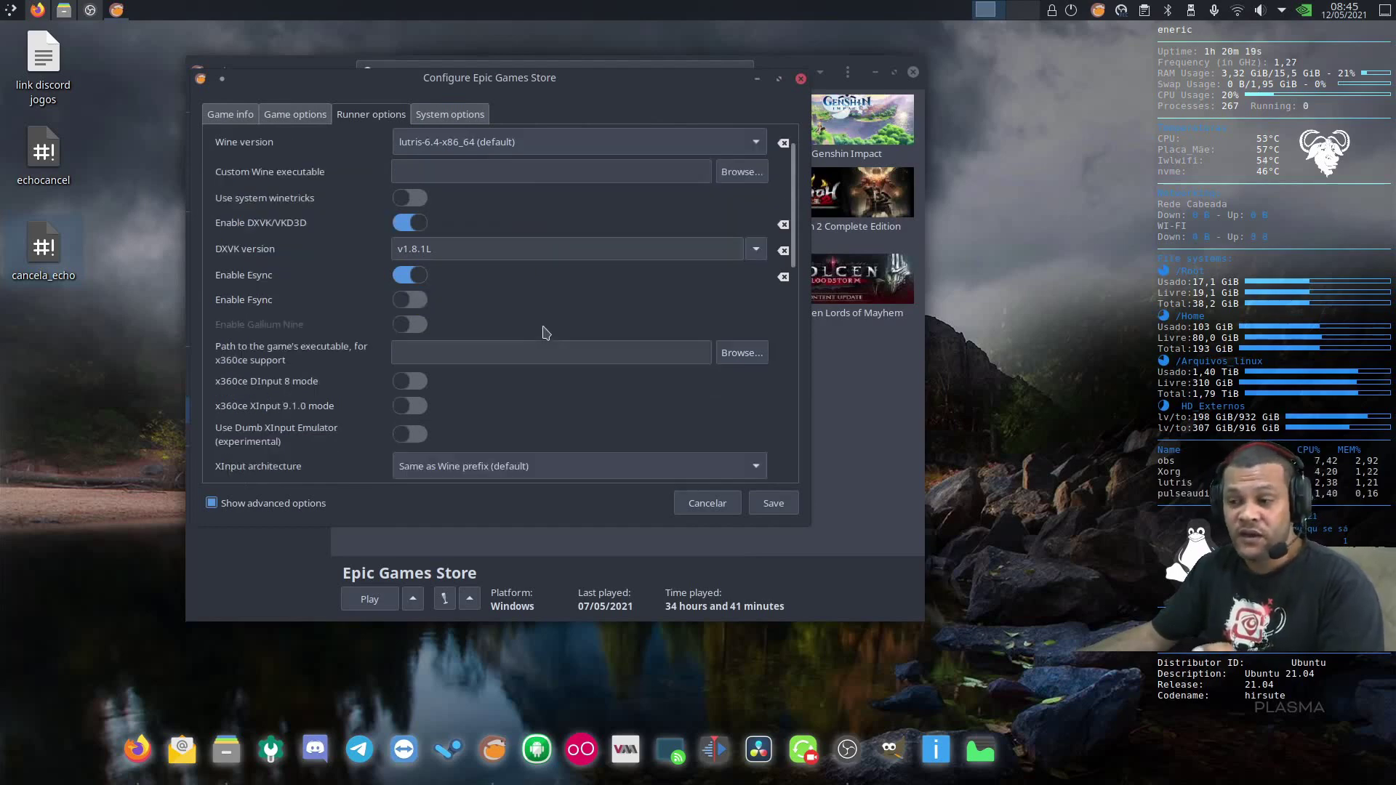
Review the system options of Epic Games Store down to the environment variables, then close the configuration without saving.
{"action": "left_click", "coordinate": [460, 117]}
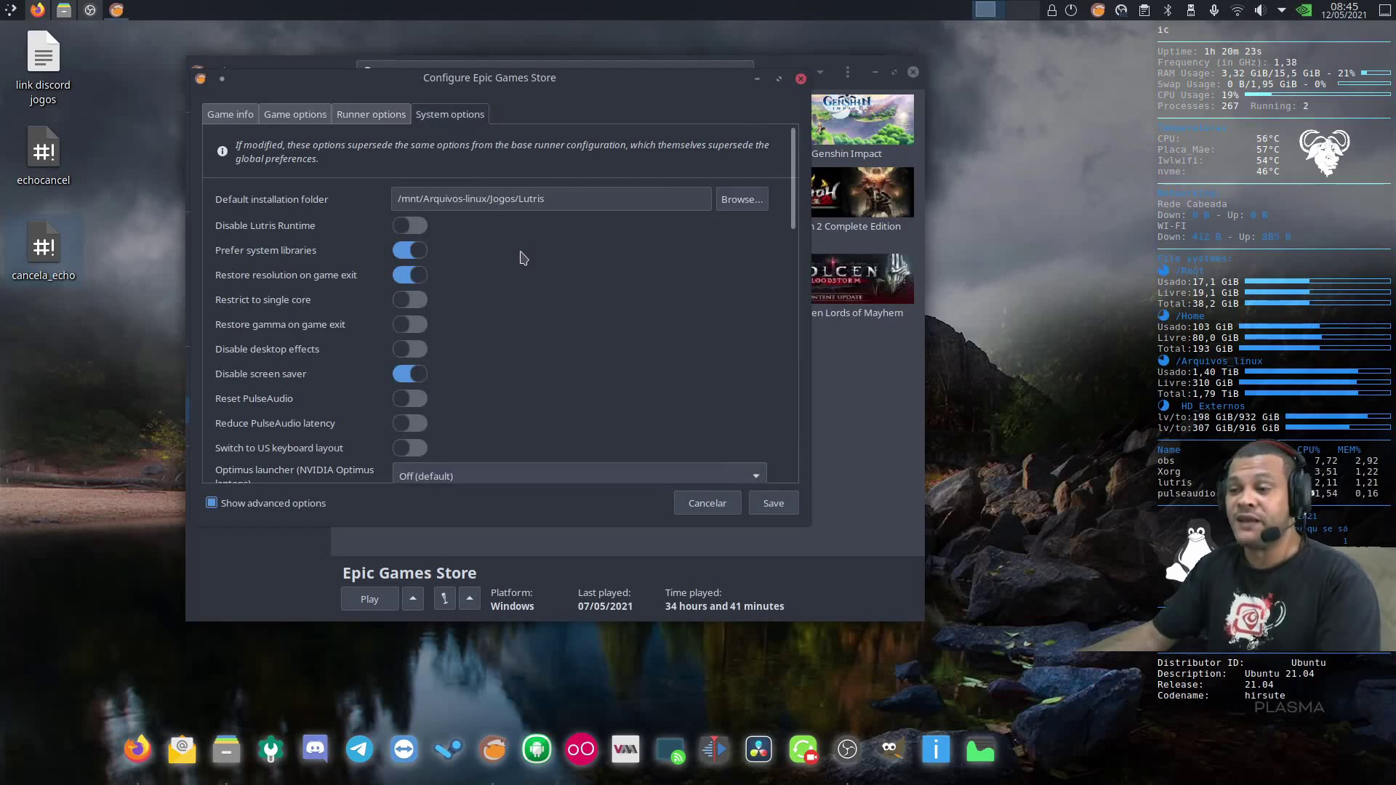
{"action": "scroll", "coordinate": [520, 258], "scroll_direction": "down", "scroll_amount": 3}
{"action": "scroll", "coordinate": [524, 271], "scroll_direction": "down", "scroll_amount": 10}
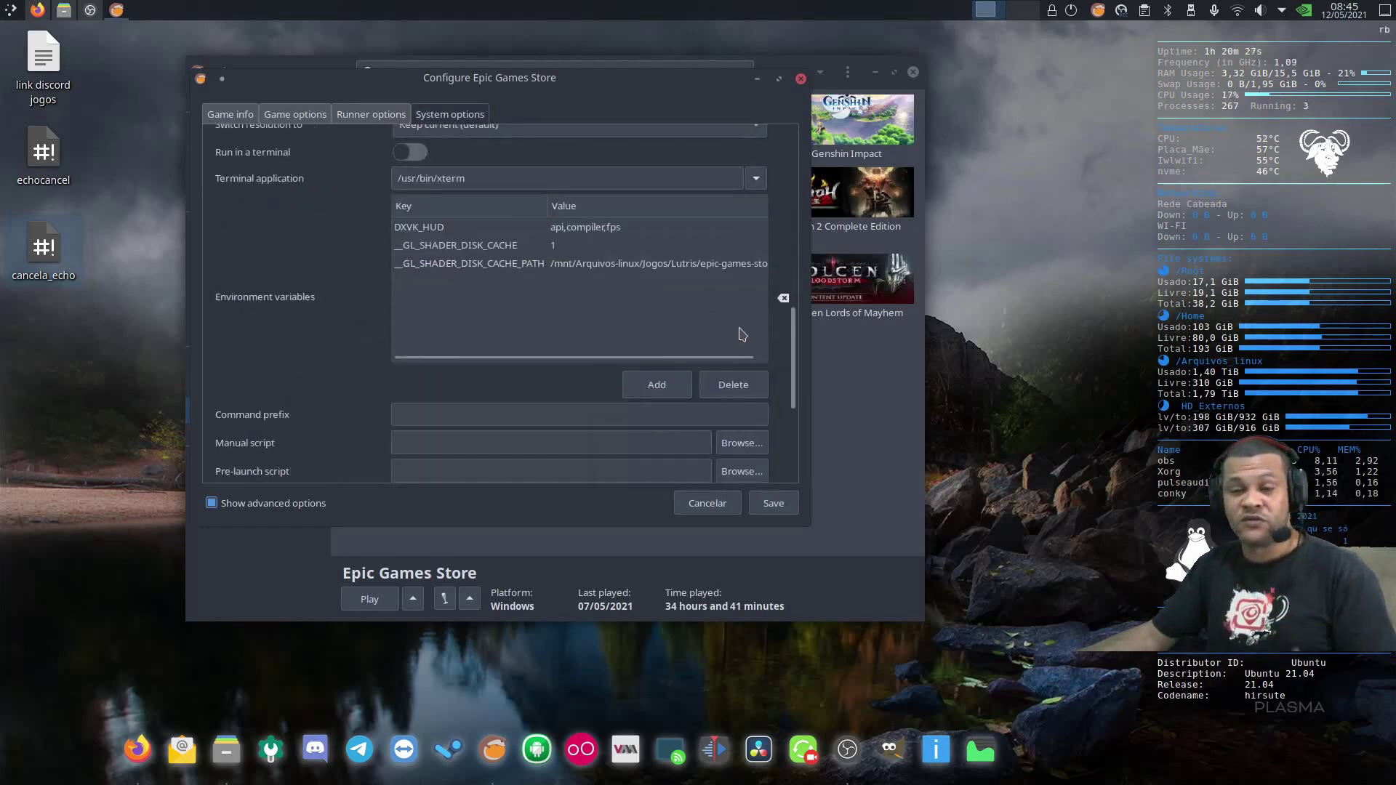
{"action": "scroll", "coordinate": [742, 334], "scroll_direction": "down", "scroll_amount": 6}
{"action": "key", "text": "Escape"}
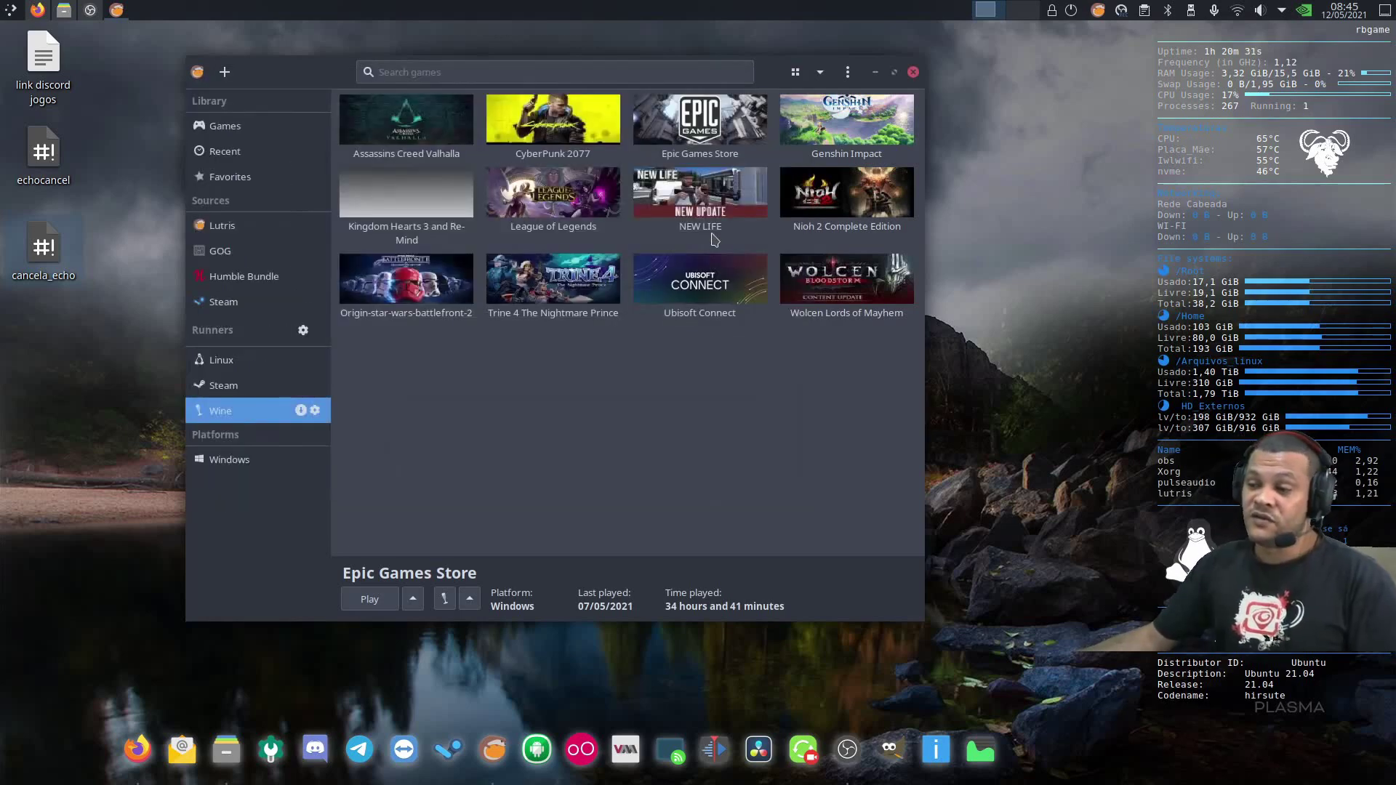
Launch Epic Games Store and open the Winetricks list of Windows DLLs and components for its default wineprefix.
{"action": "double_click", "coordinate": [653, 142]}
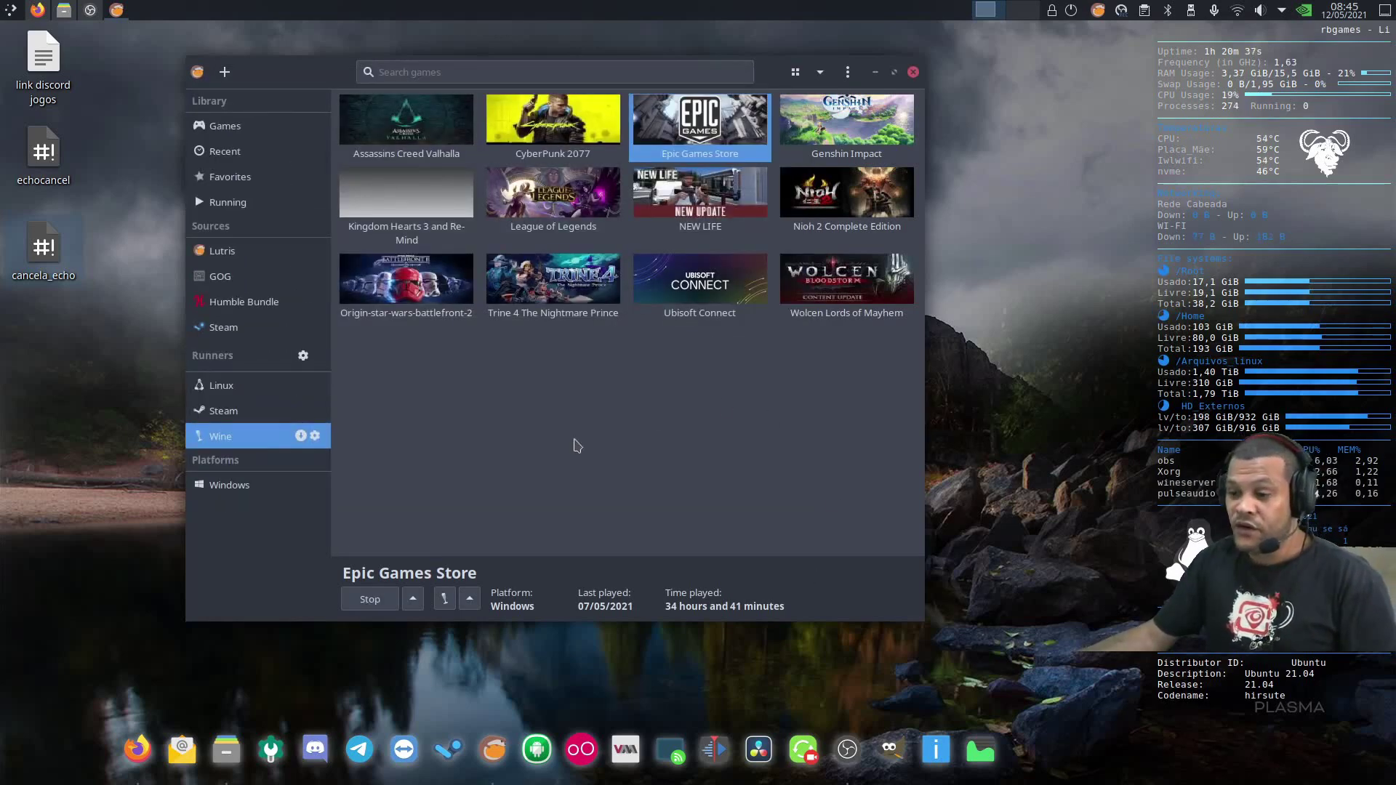
{"action": "left_click", "coordinate": [469, 600]}
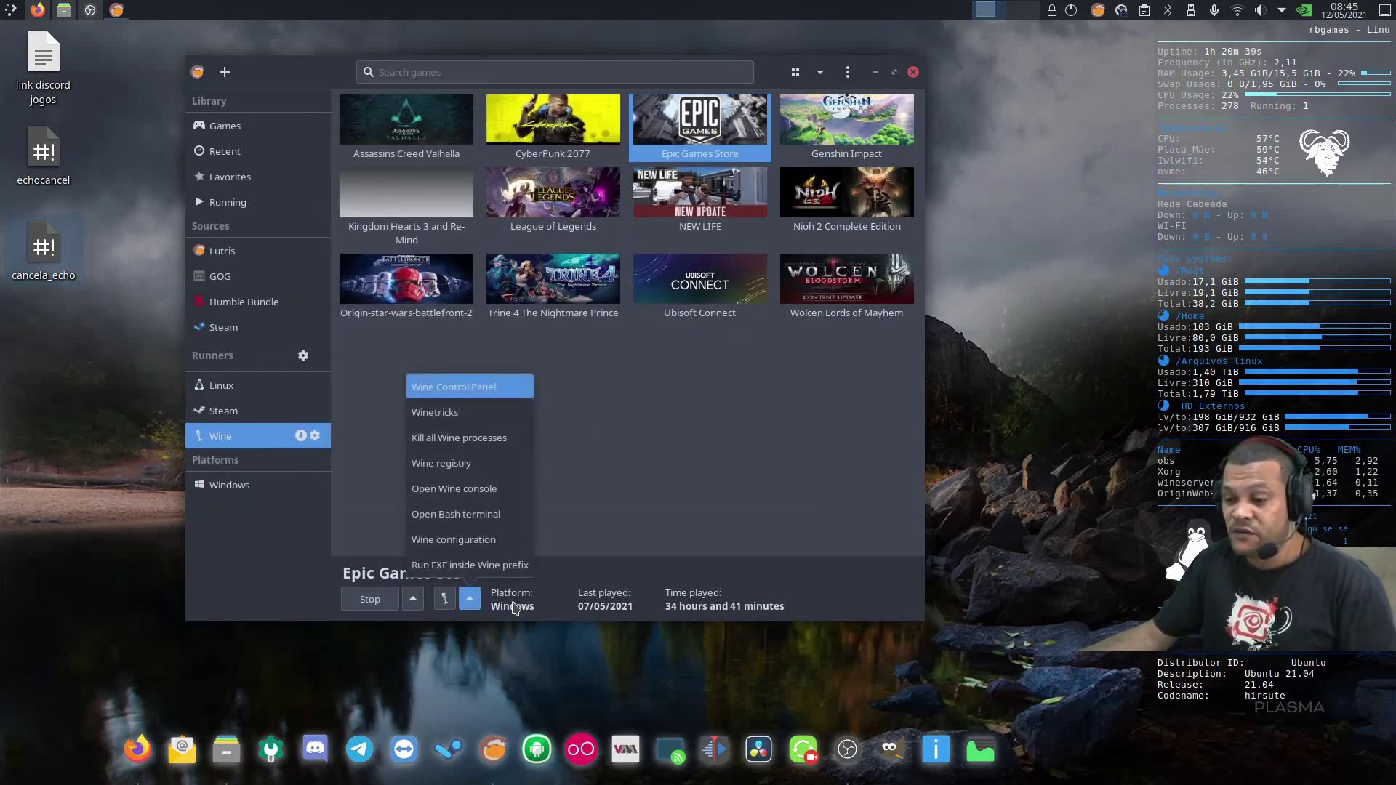
{"action": "left_click", "coordinate": [440, 413]}
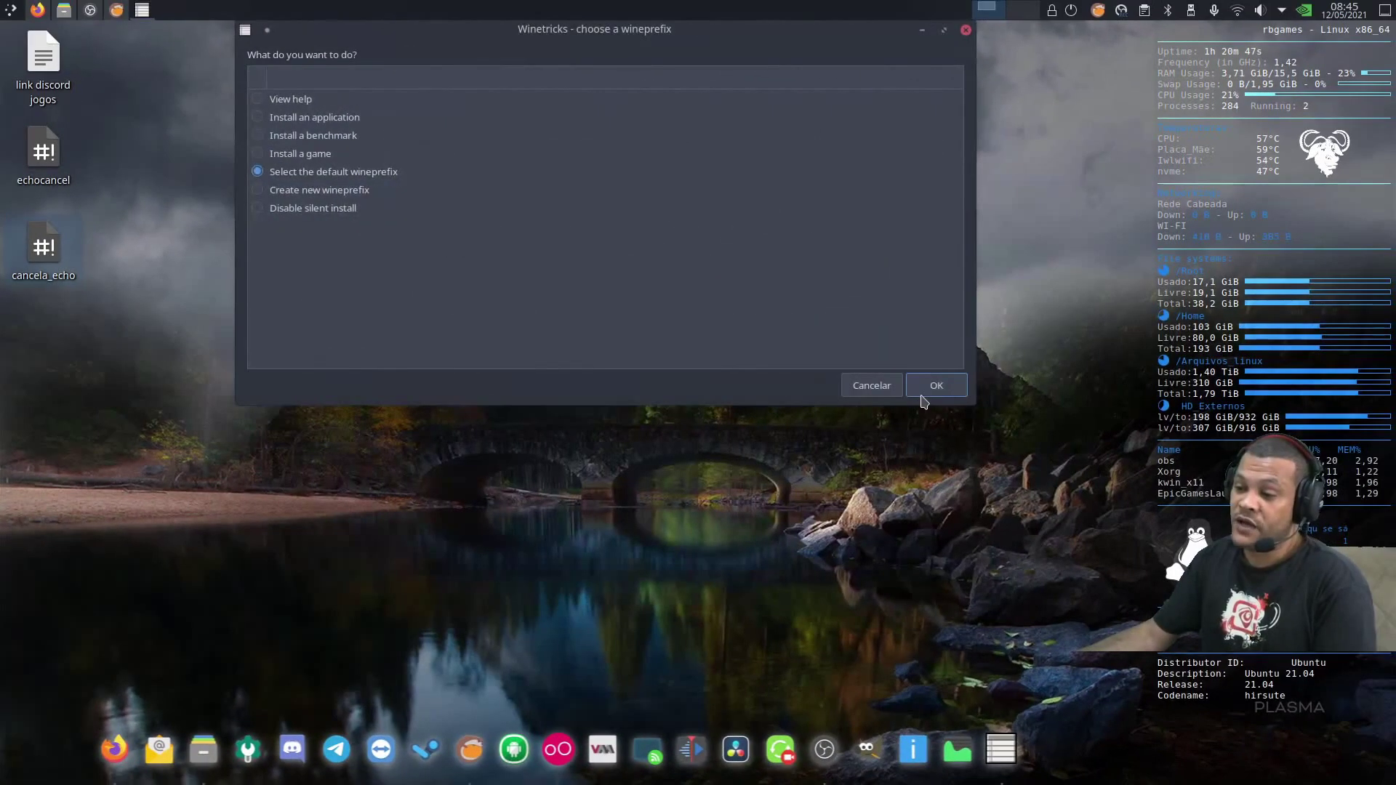
{"action": "left_click", "coordinate": [921, 396]}
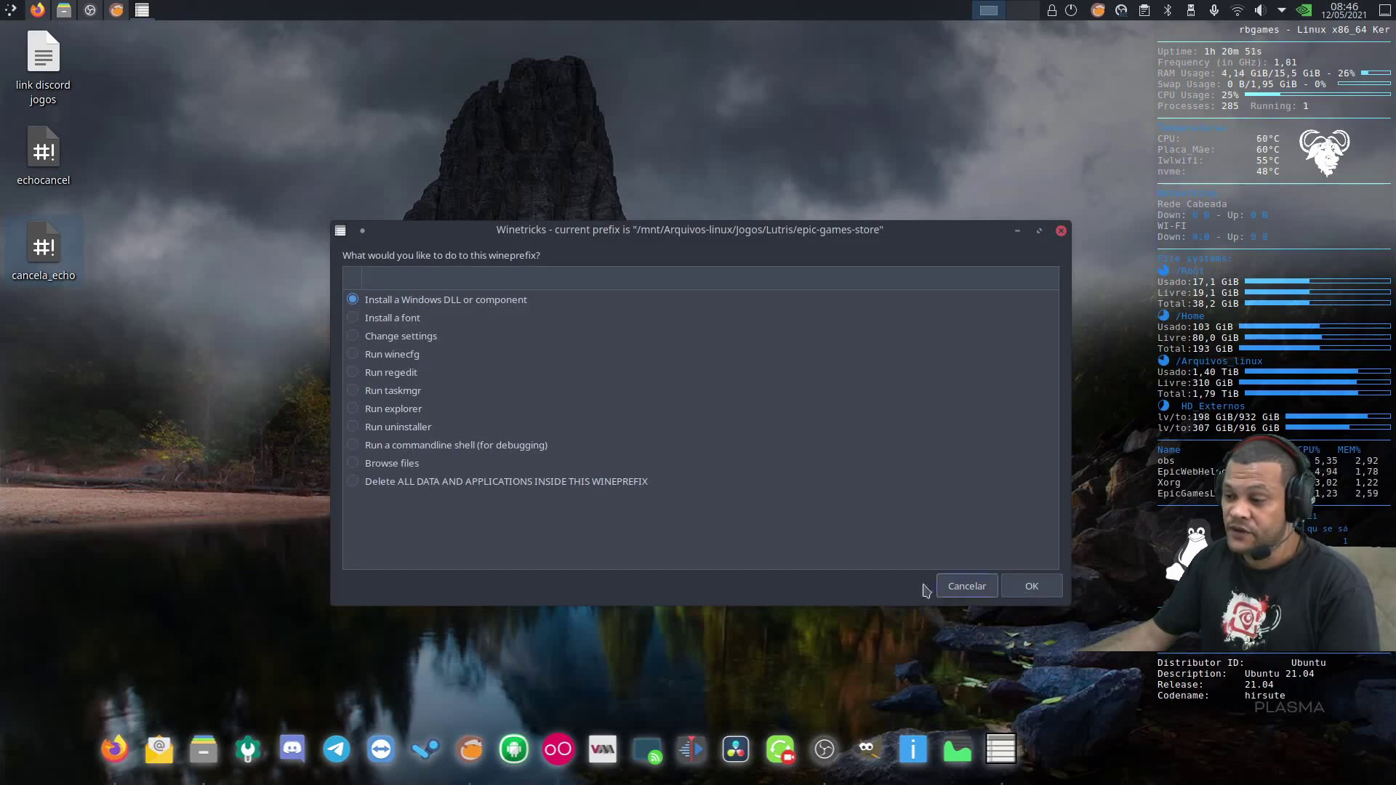
{"action": "left_click", "coordinate": [1031, 587]}
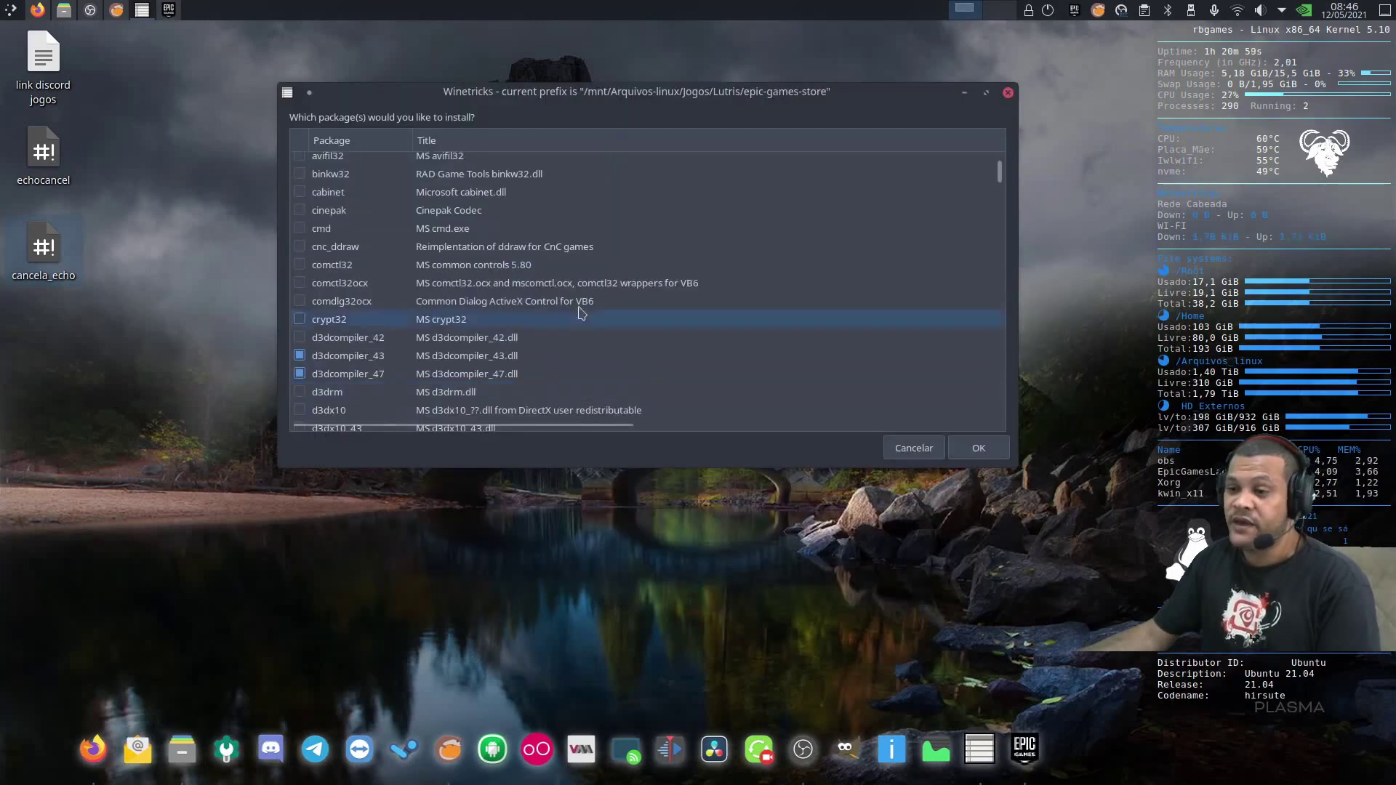
Look through the Winetricks packages for the d3dcompiler, d3dx9 and DXVK components selected in the Epic Games Store prefix.
{"action": "scroll", "coordinate": [520, 313], "scroll_direction": "down", "scroll_amount": 3}
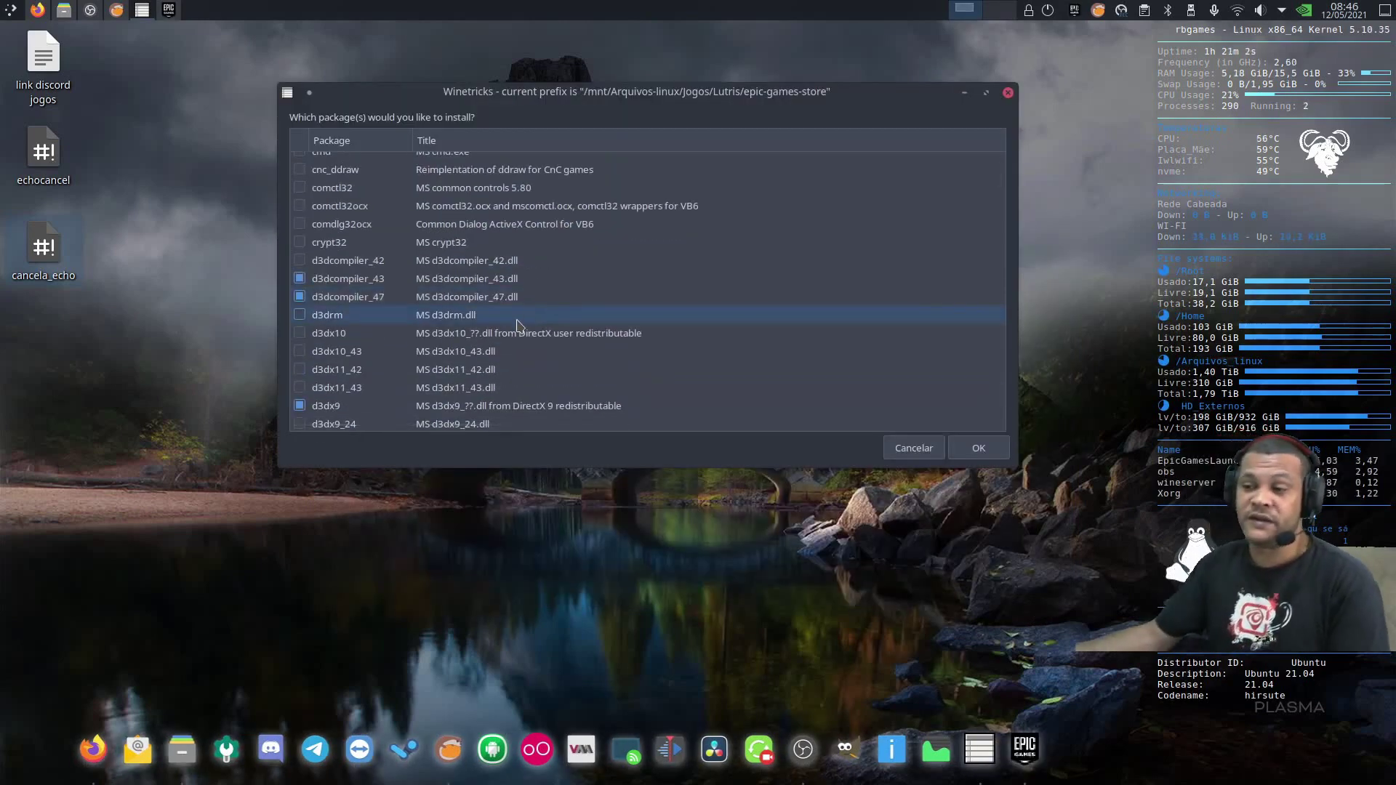
{"action": "scroll", "coordinate": [364, 401], "scroll_direction": "down", "scroll_amount": 3}
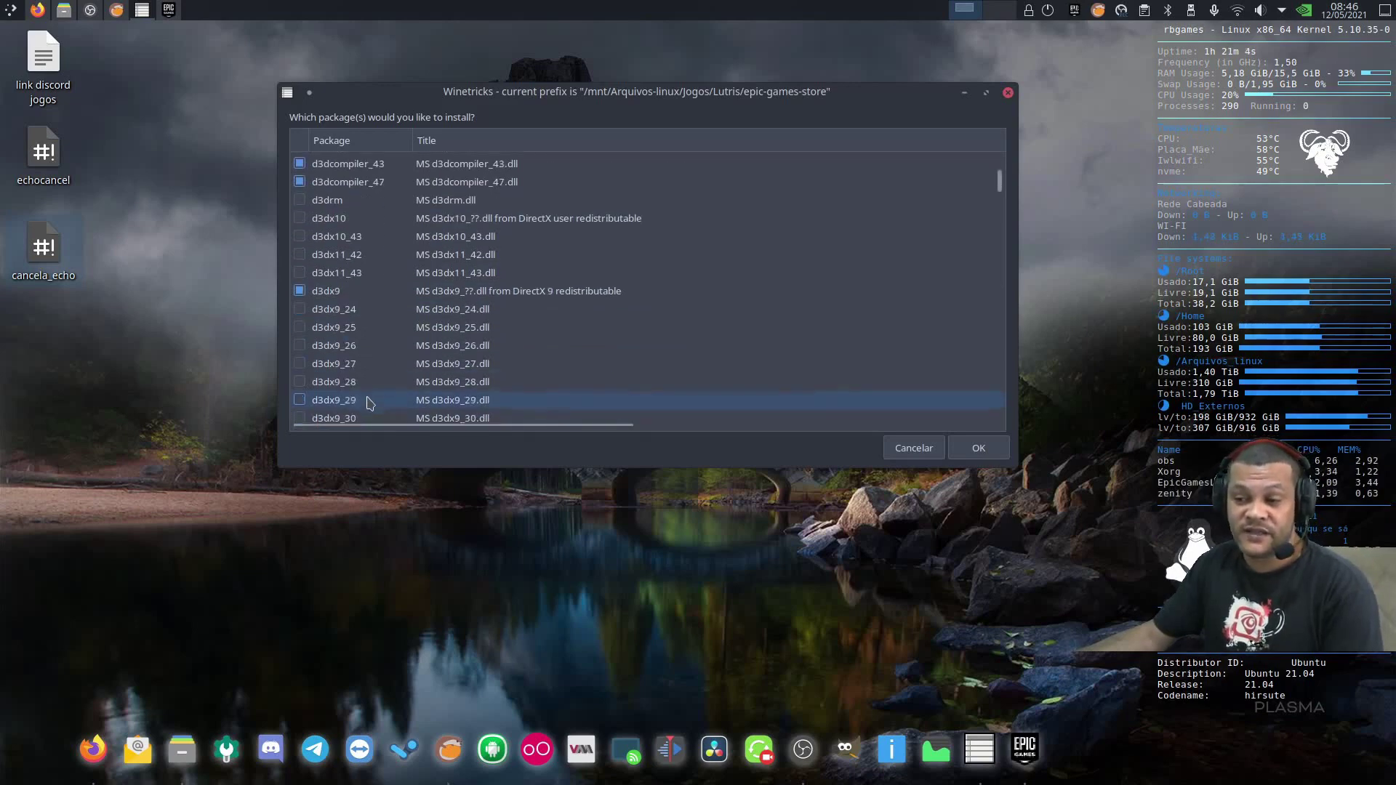
{"action": "scroll", "coordinate": [410, 321], "scroll_direction": "down", "scroll_amount": 12}
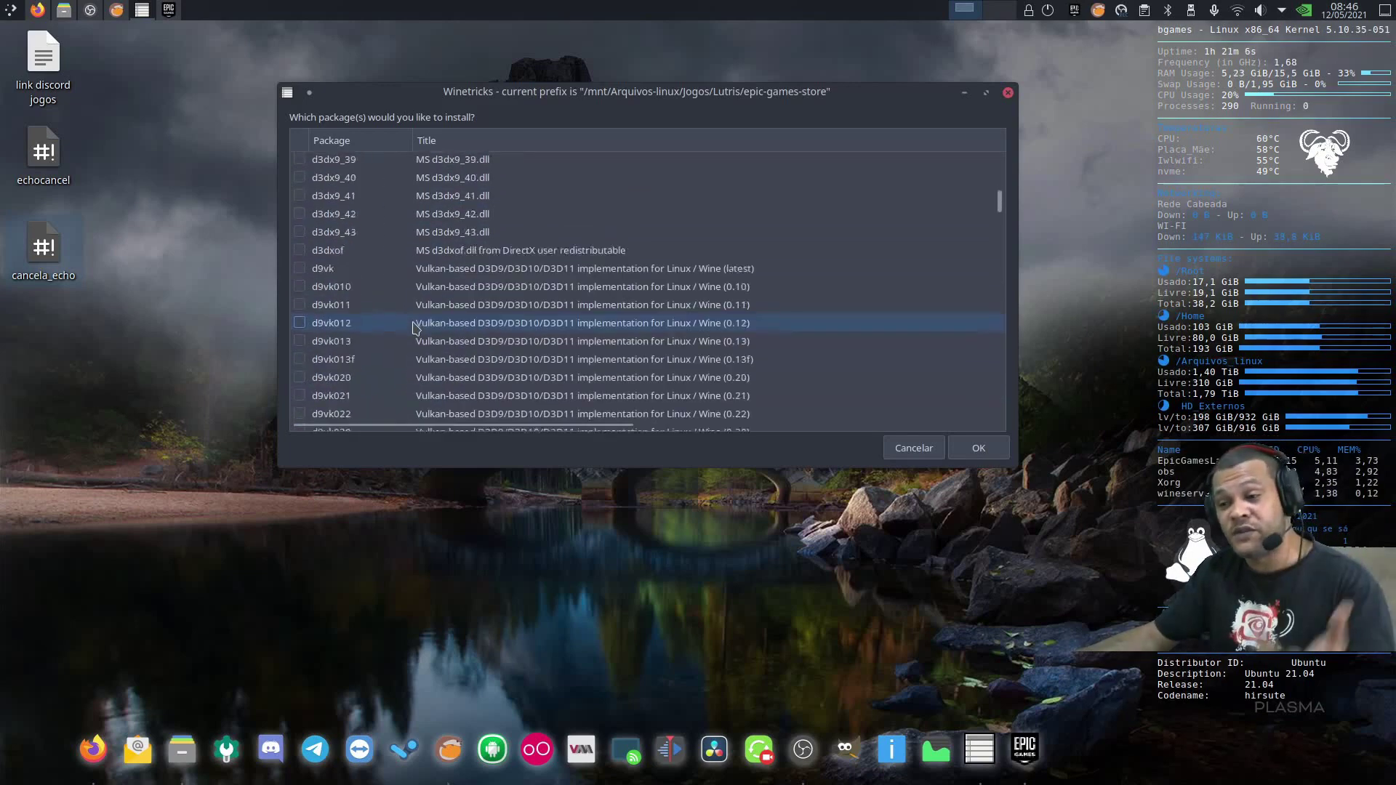
{"action": "scroll", "coordinate": [416, 324], "scroll_direction": "down", "scroll_amount": 15}
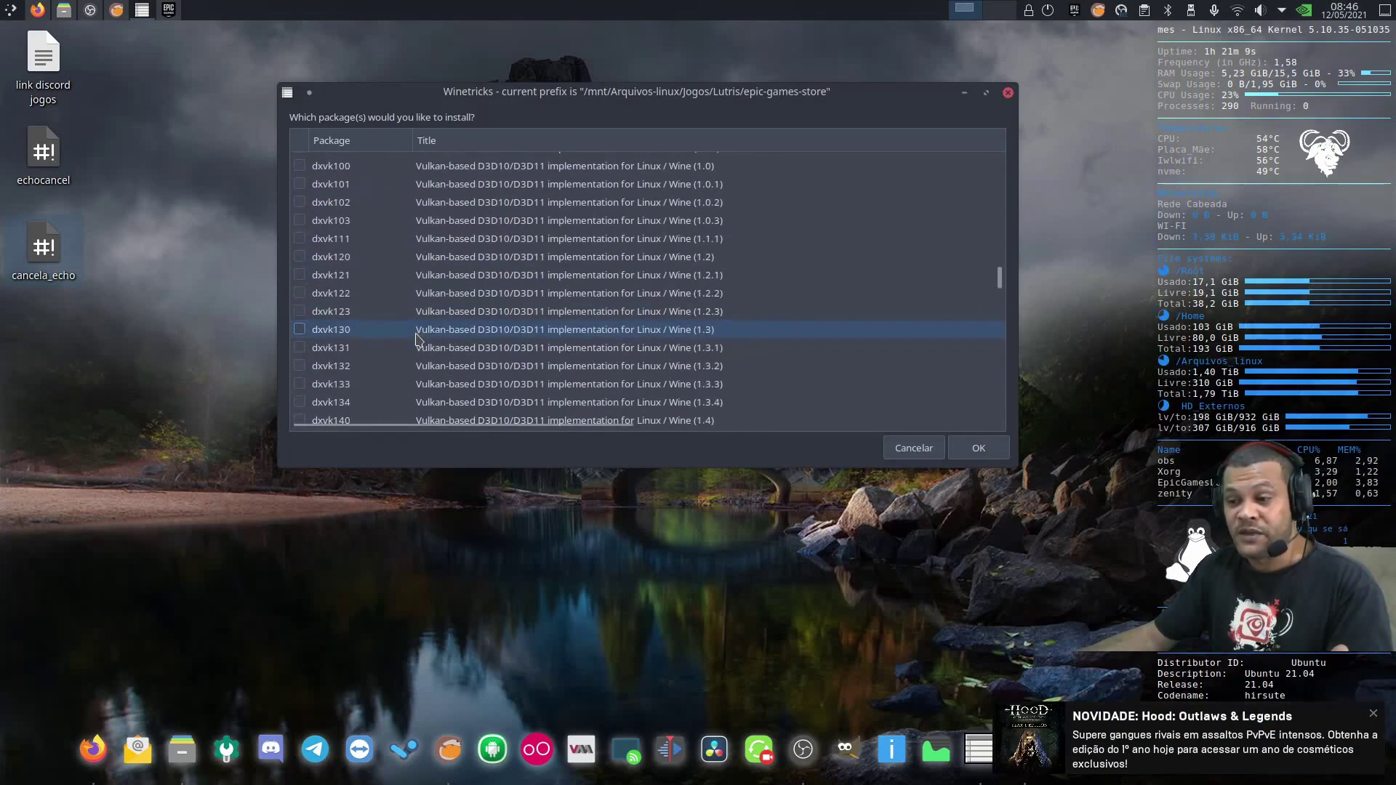
{"action": "scroll", "coordinate": [416, 347], "scroll_direction": "down", "scroll_amount": 20}
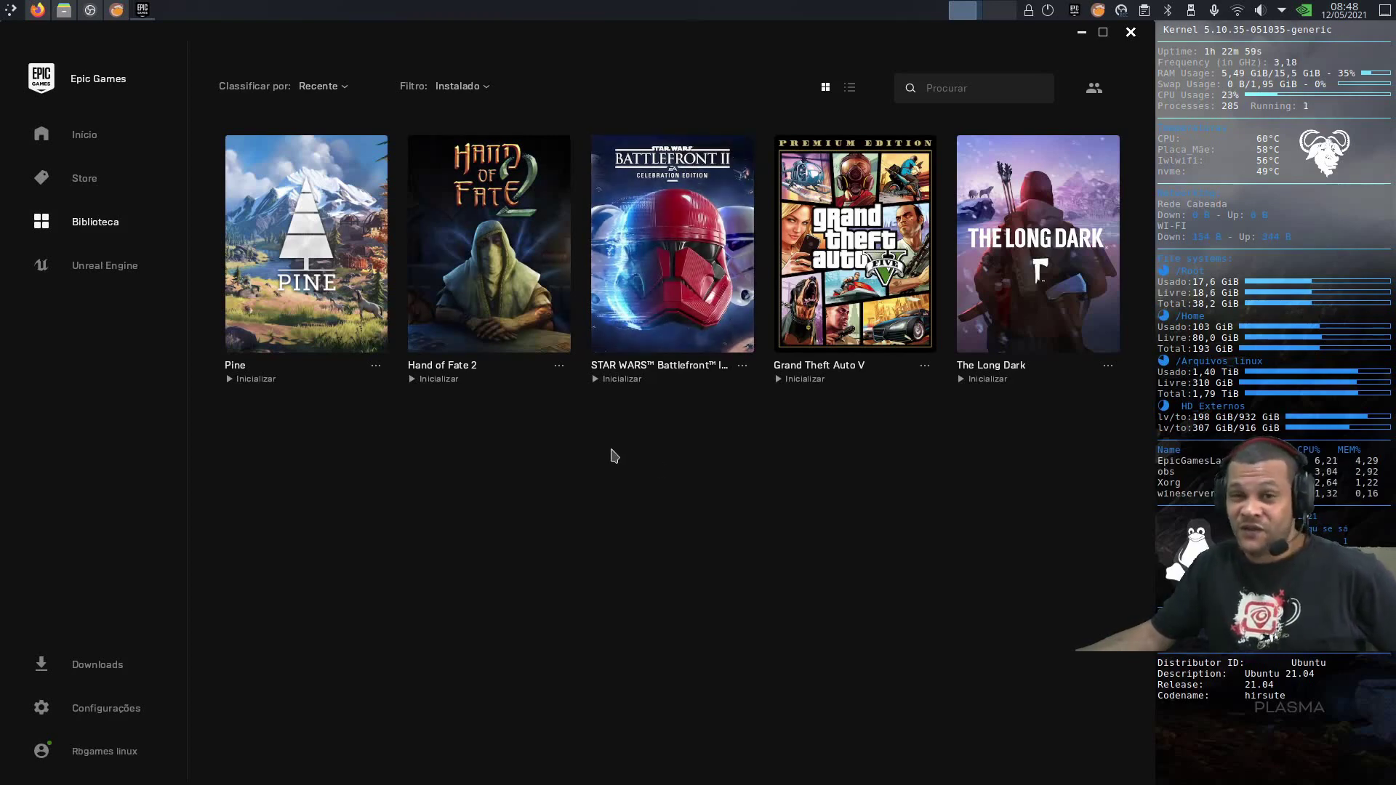
Switch back to Lutris and open the configuration of Origin-star-wars-battlefront-2.
{"action": "left_click", "coordinate": [117, 9]}
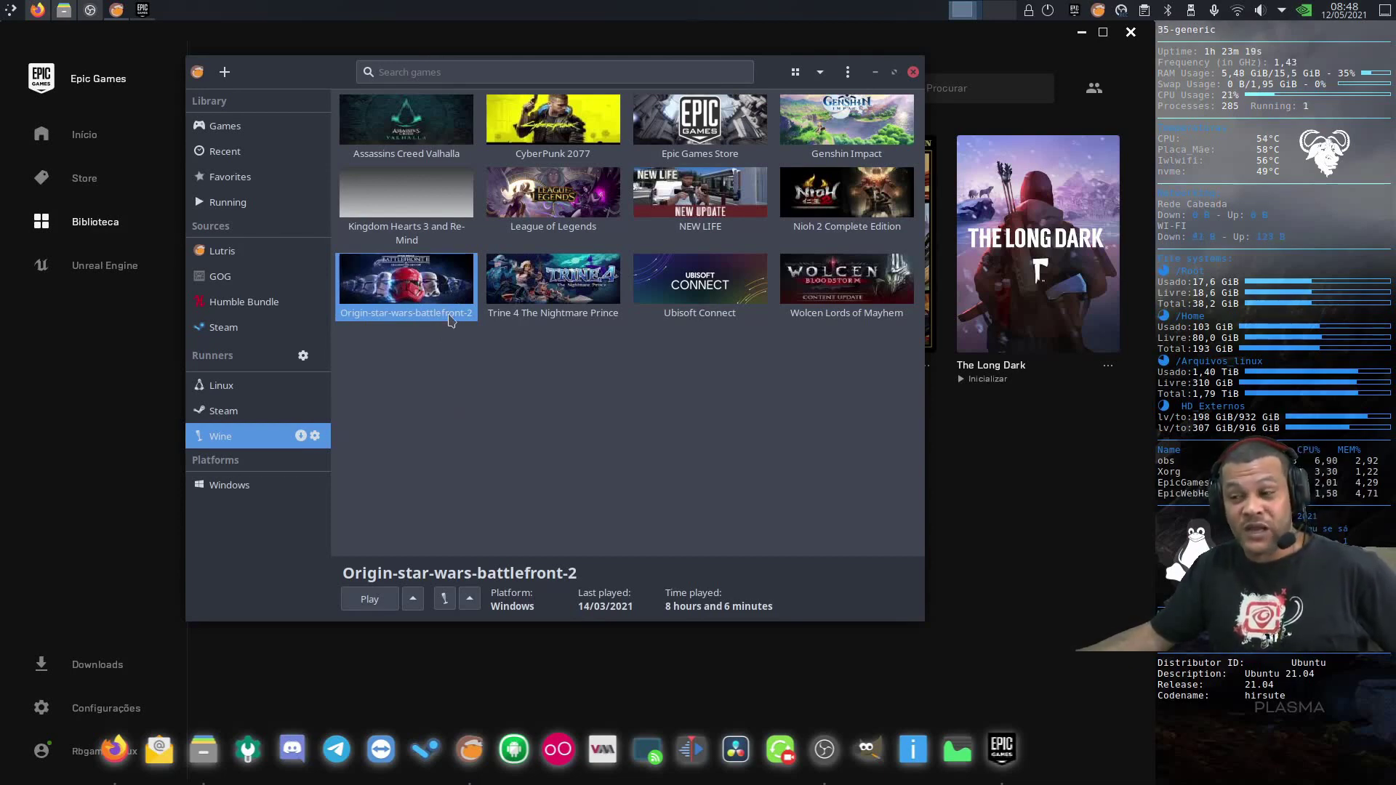
{"action": "right_click", "coordinate": [378, 292]}
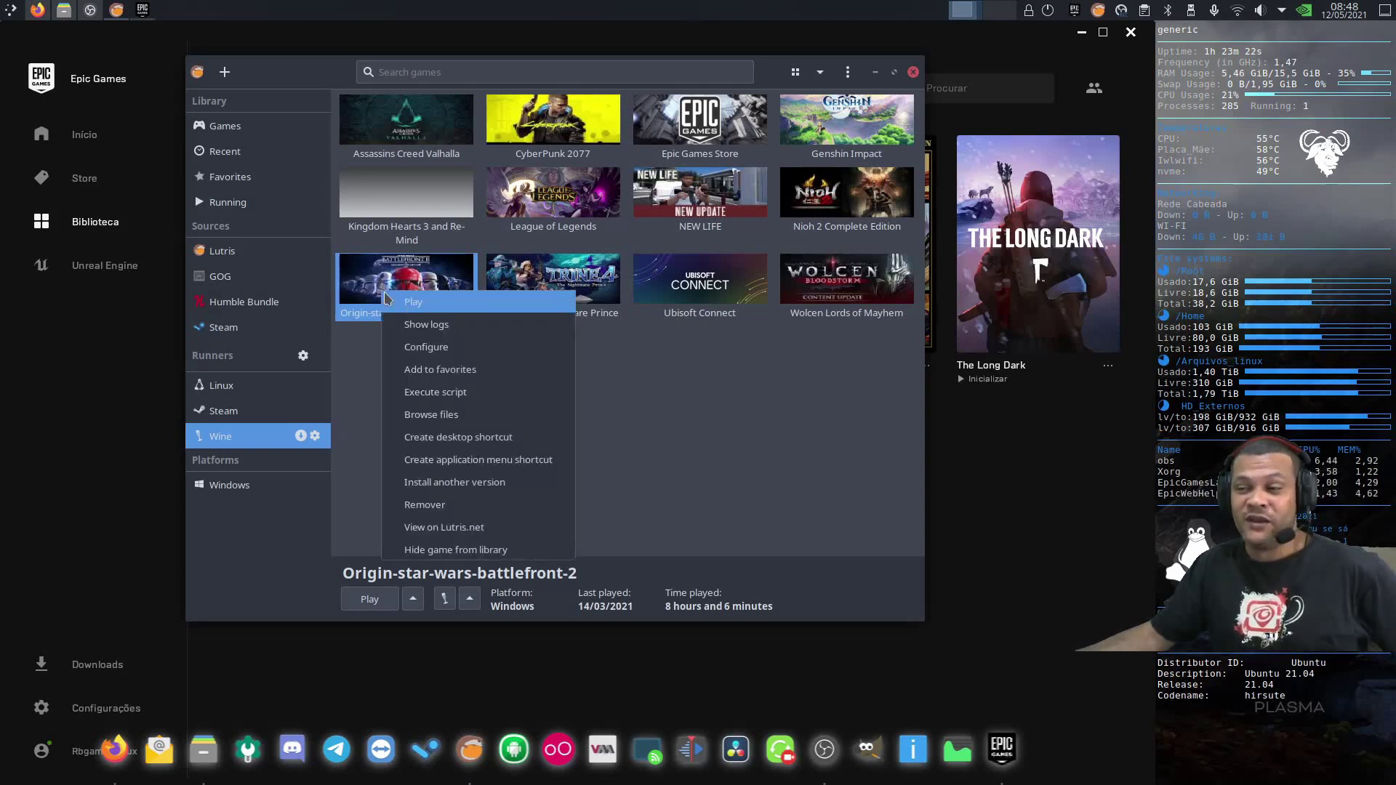
{"action": "left_click", "coordinate": [442, 348]}
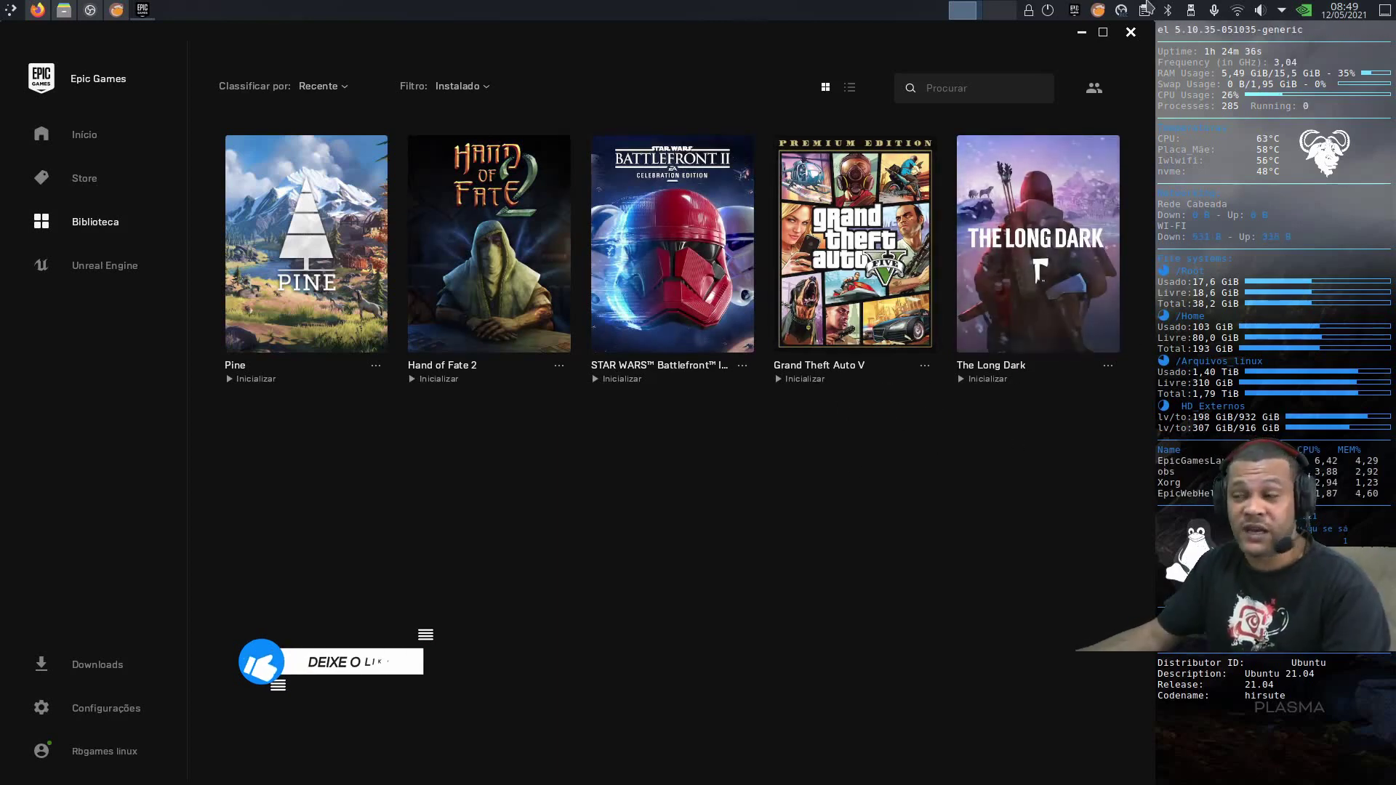
Quit the Epic Games launcher, then minimize the Lutris window.
{"action": "left_click", "coordinate": [1086, 35]}
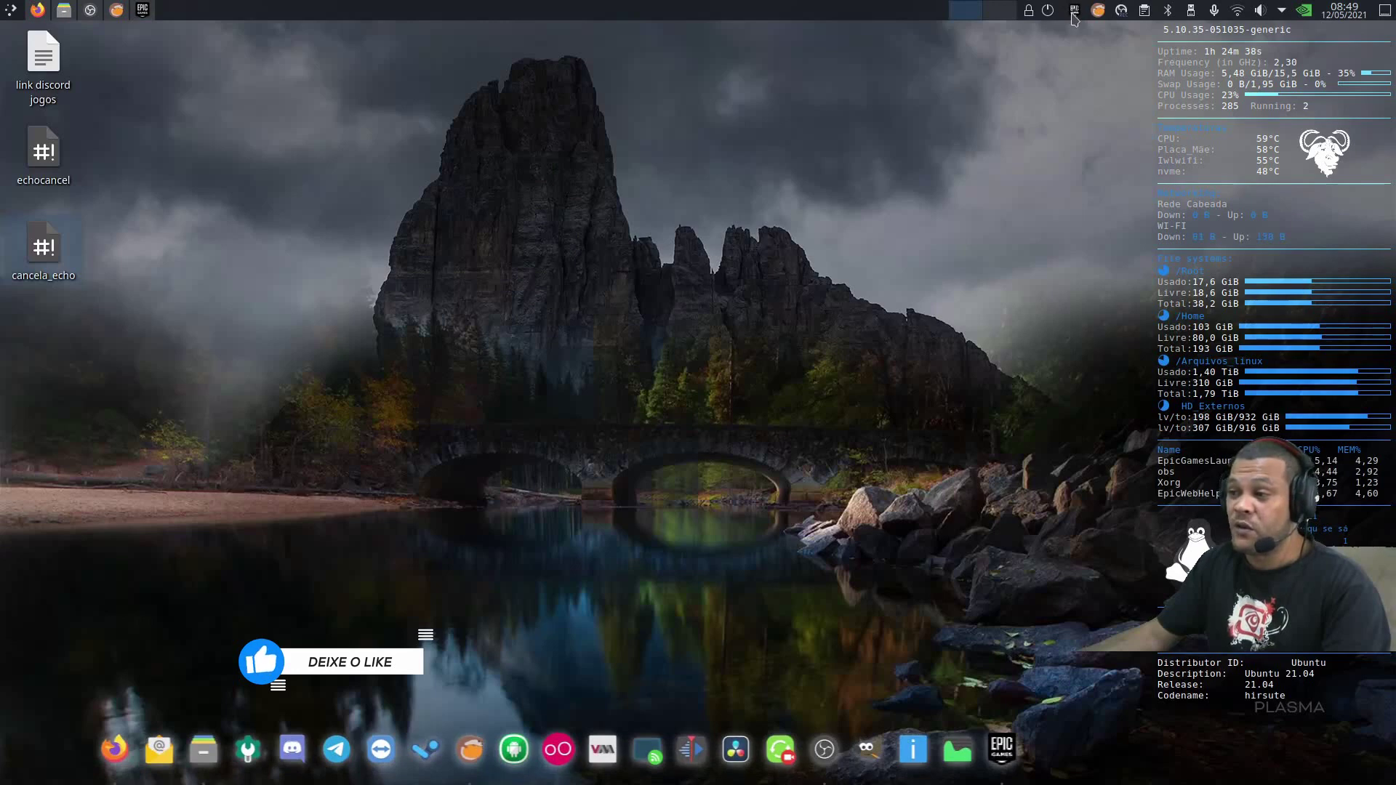
{"action": "right_click", "coordinate": [1073, 17]}
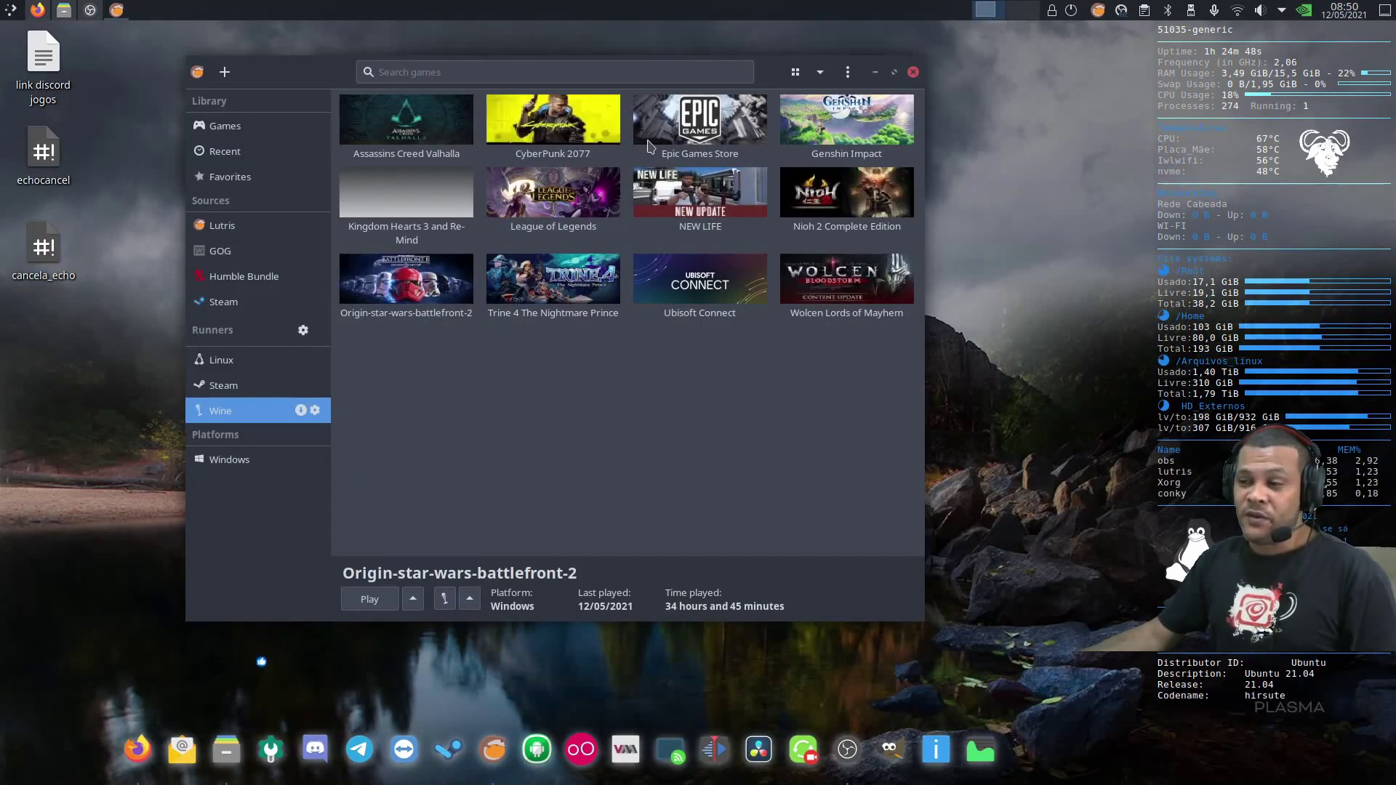
{"action": "left_click", "coordinate": [670, 139]}
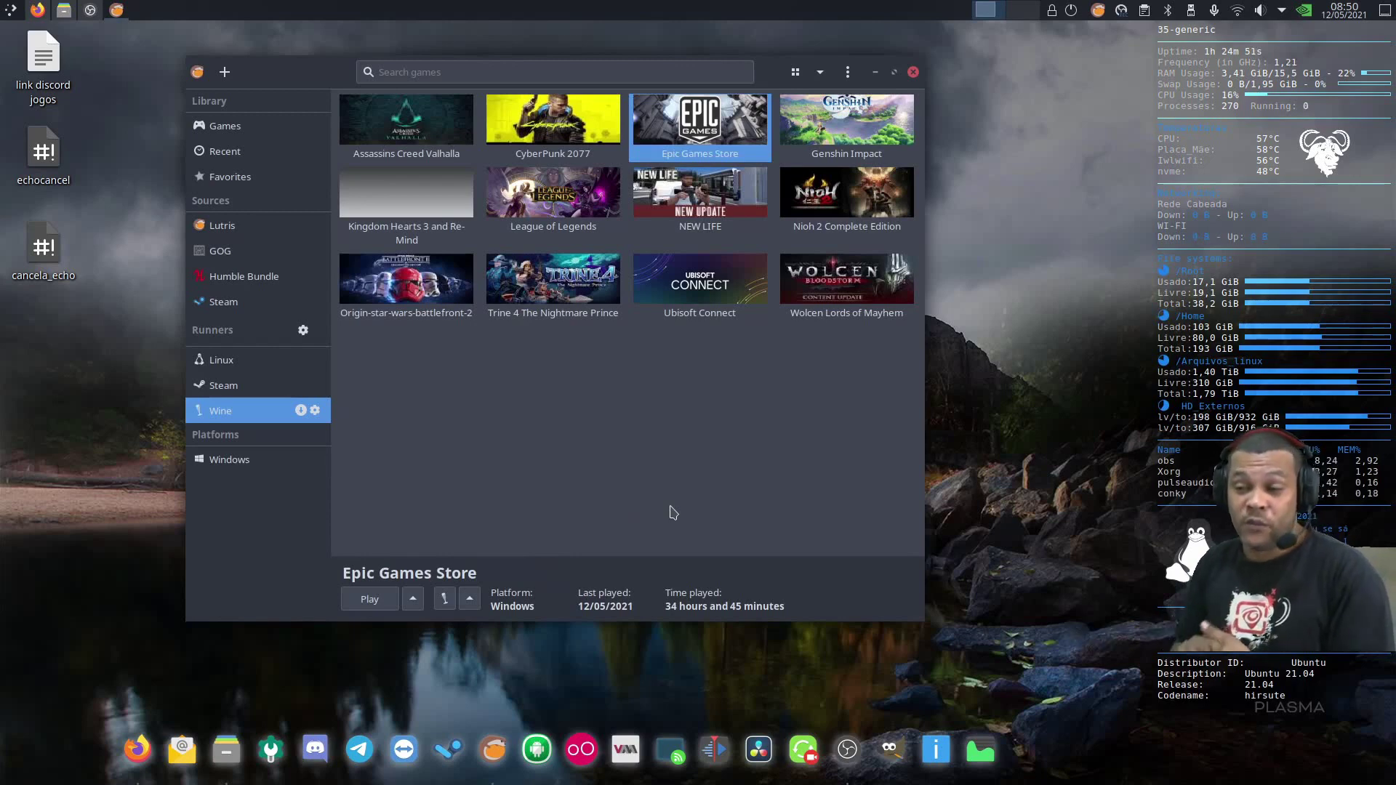
{"action": "left_click", "coordinate": [875, 73]}
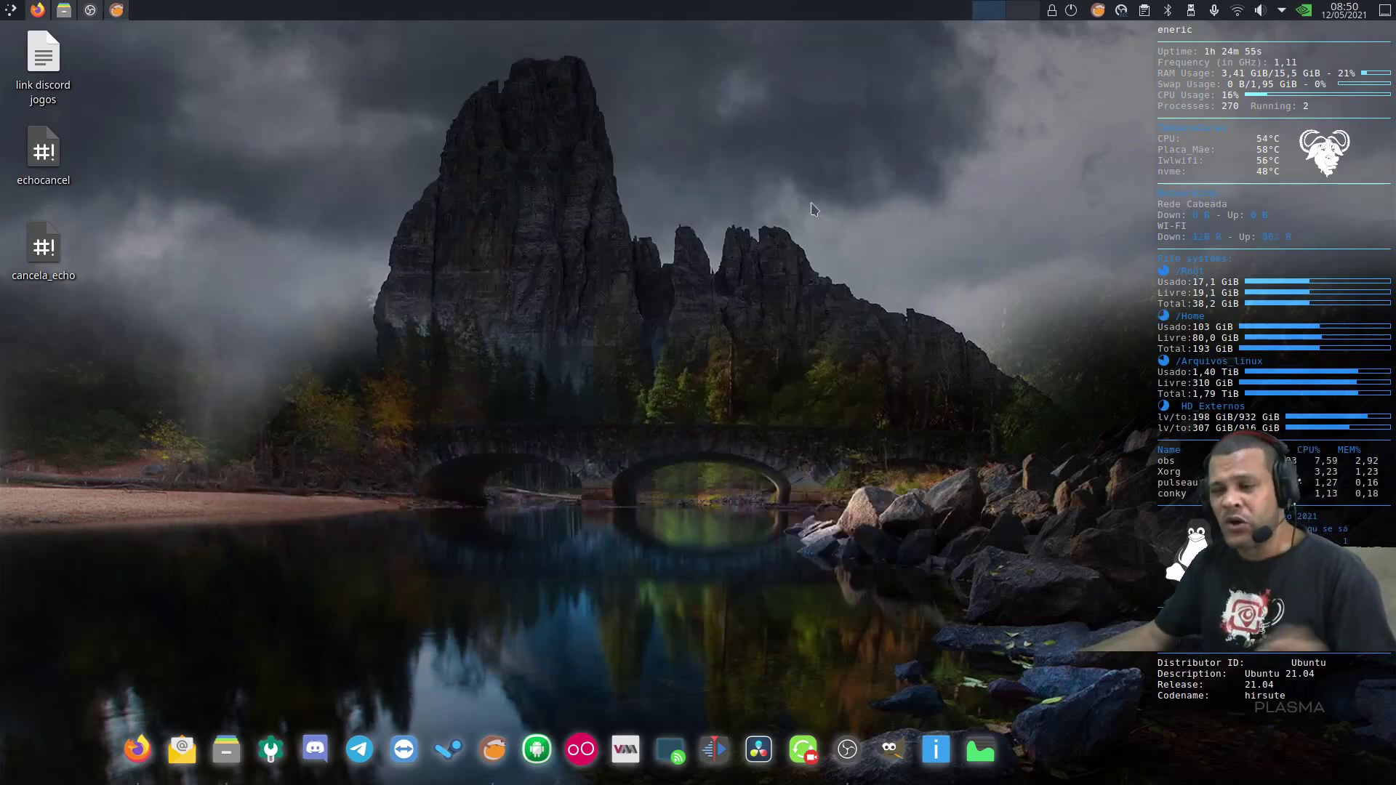